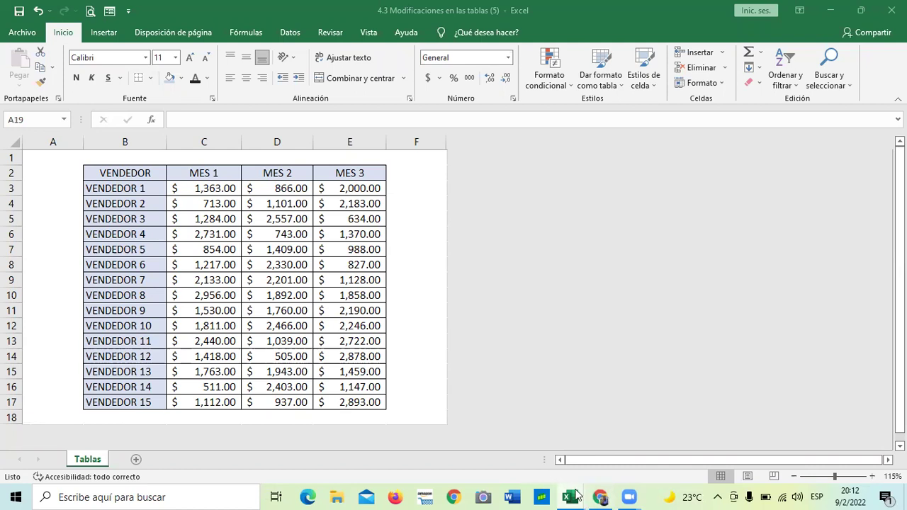
Switch to the workbook "4.4 Representaciones gráficas básicas (2)" and return to "4.3 Modificaciones en las tablas (5)".
mouse_move(574, 496)
click(442, 438)
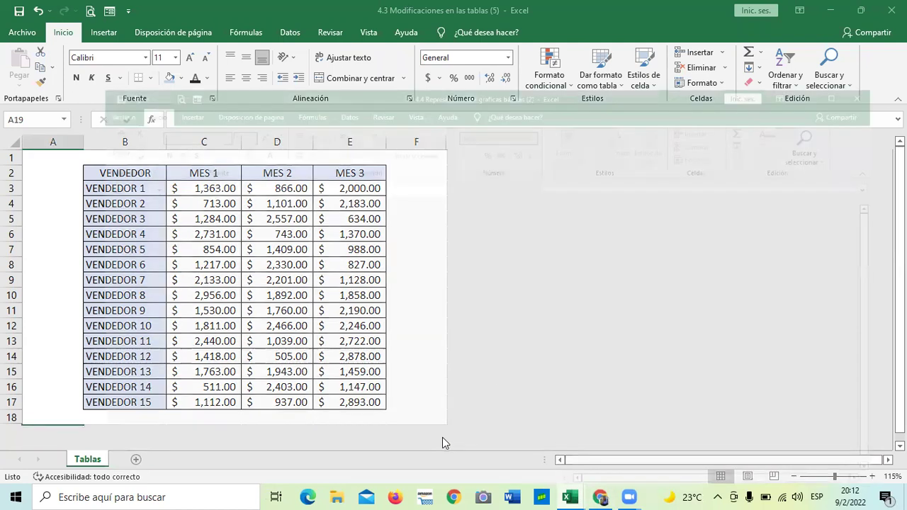
click(833, 14)
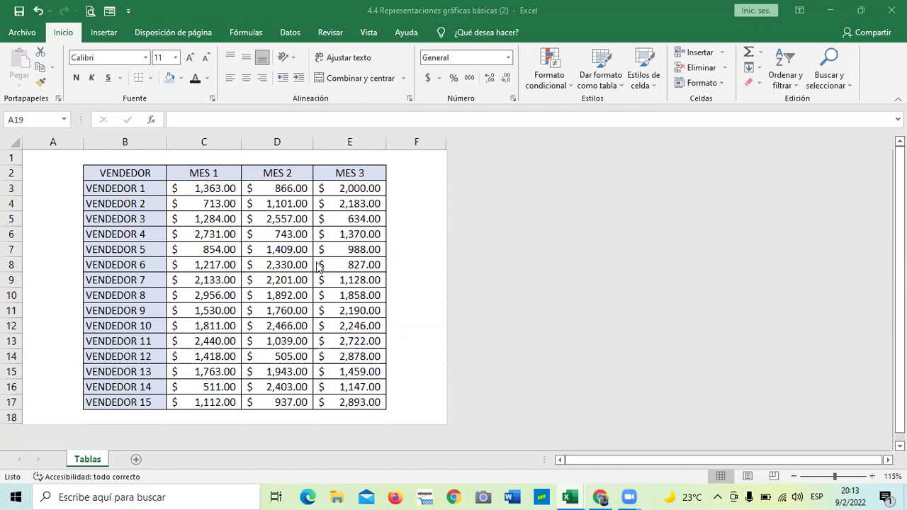
mouse_move(575, 495)
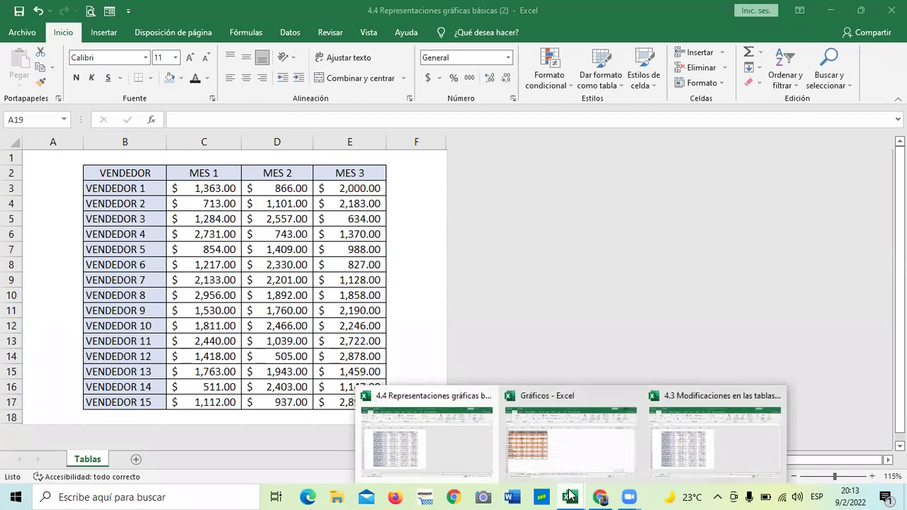
click(682, 440)
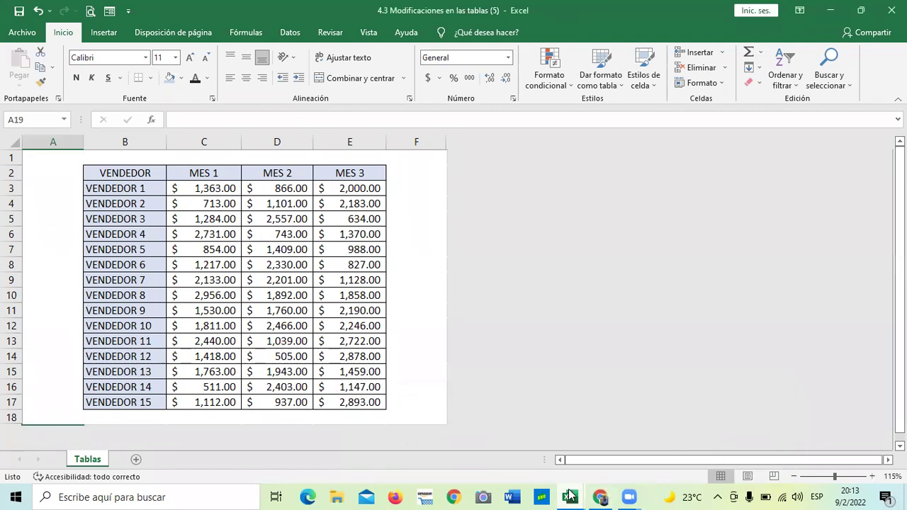
mouse_move(571, 494)
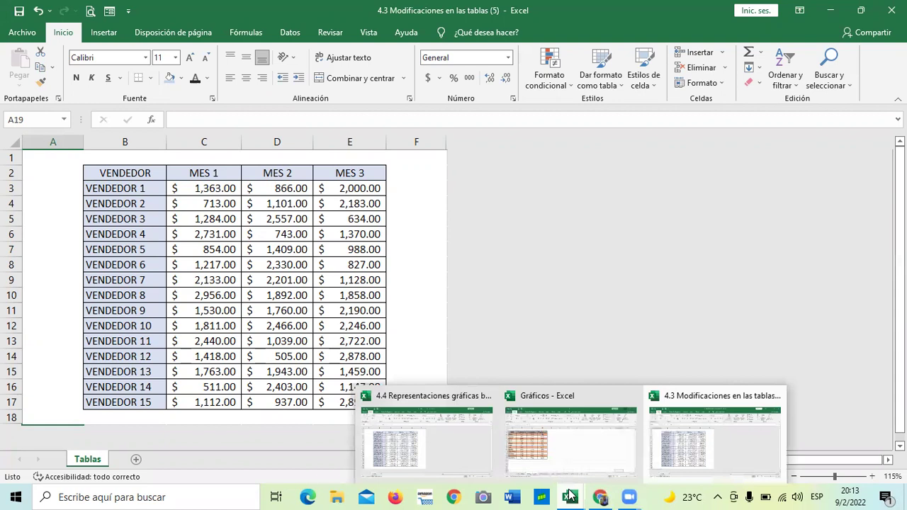
click(721, 445)
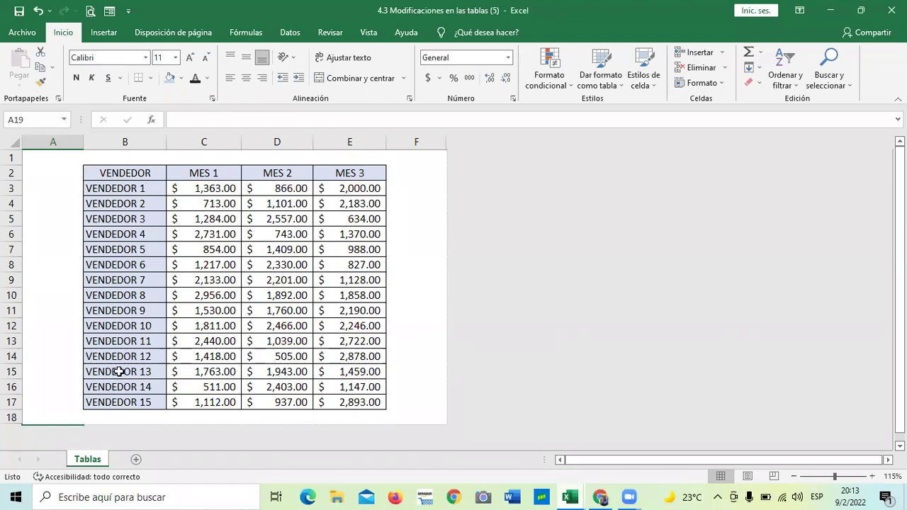
Clear the contents of the VENDEDOR 12 to VENDEDOR 15 rows in B14:E17.
drag(119, 356, 354, 401)
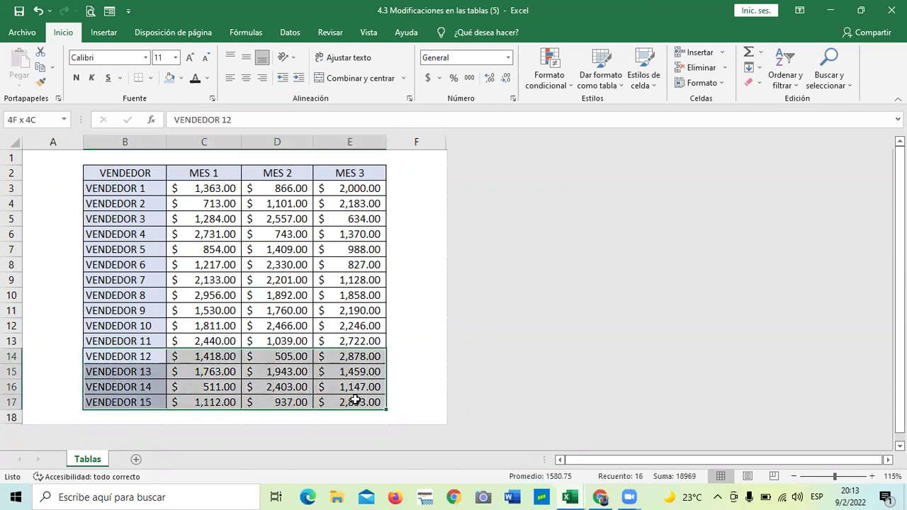
key(Delete)
click(407, 276)
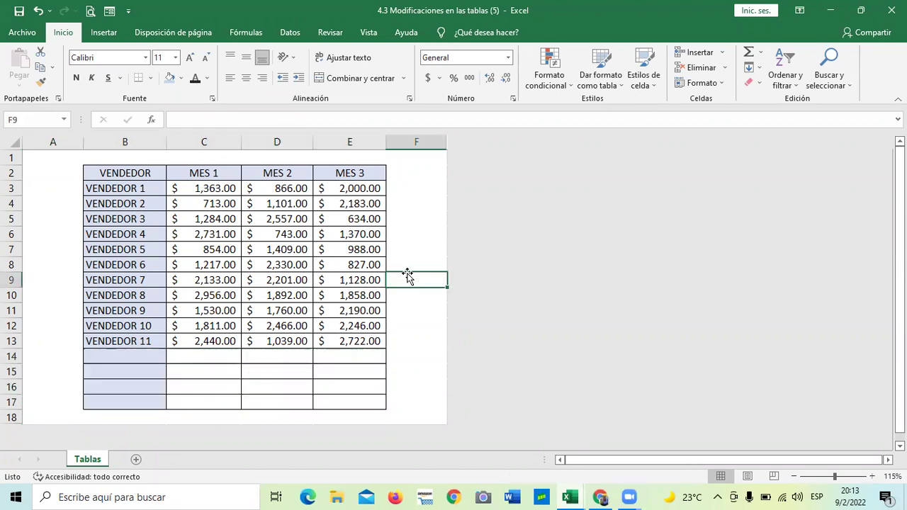
Copy the VENDEDOR 1 and VENDEDOR 2 rows (B3:E4) into the empty rows starting at B14.
drag(108, 188, 348, 202)
right_click(330, 191)
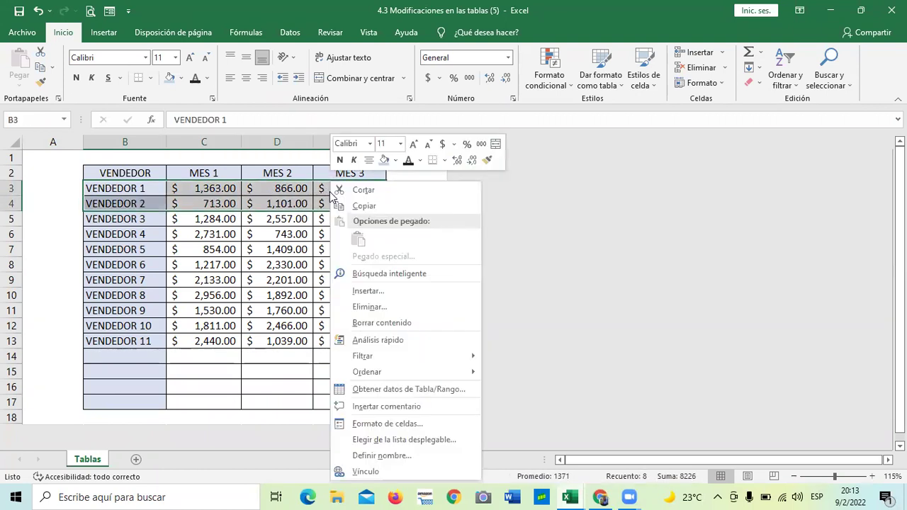
click(367, 205)
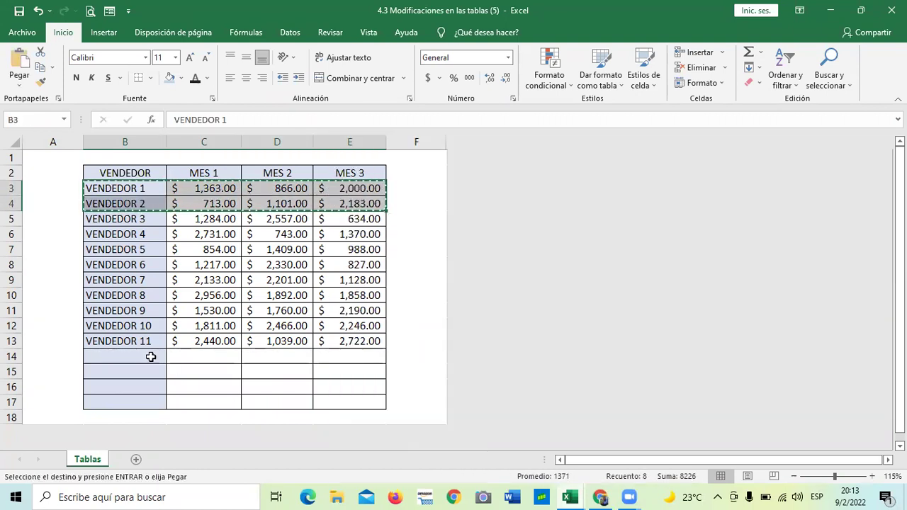
click(151, 357)
key(ctrl+v)
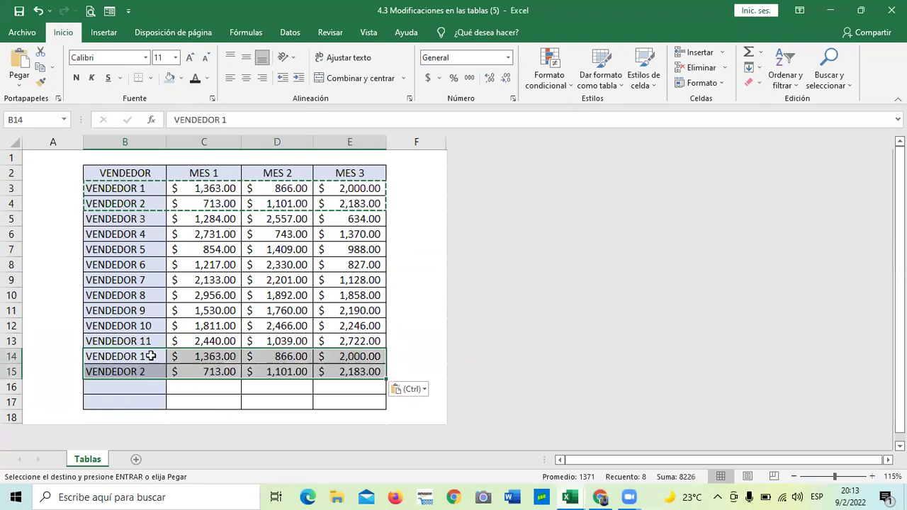
key(Escape)
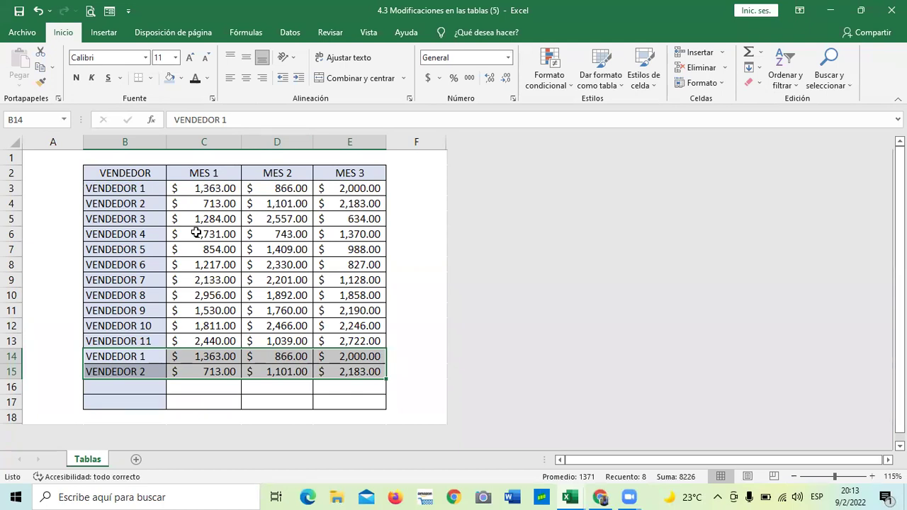
click(397, 401)
click(349, 400)
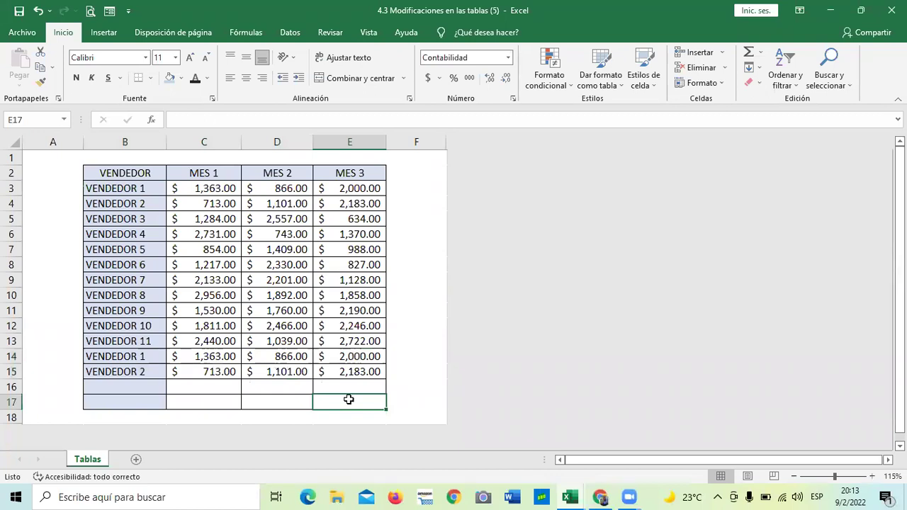
Copy the VENDEDOR 10 row (B12:E12) into the empty row starting at B16.
drag(111, 325, 376, 327)
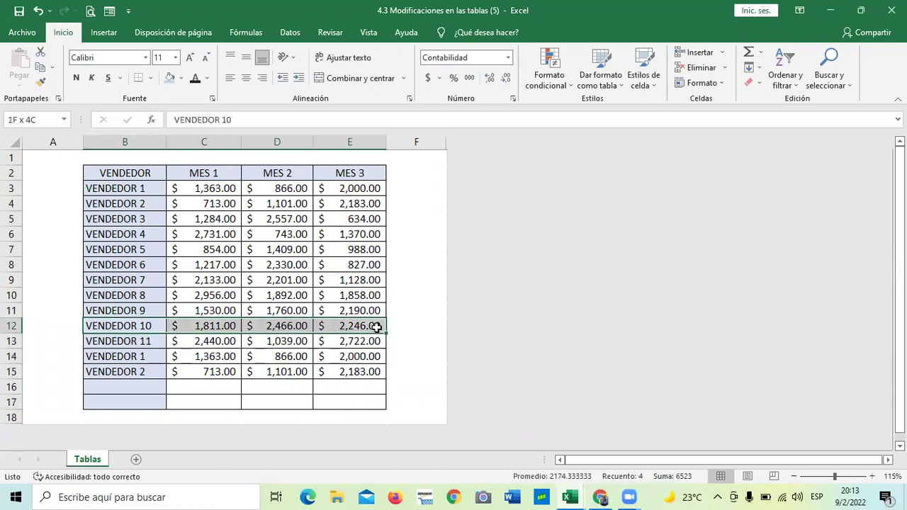
right_click(376, 326)
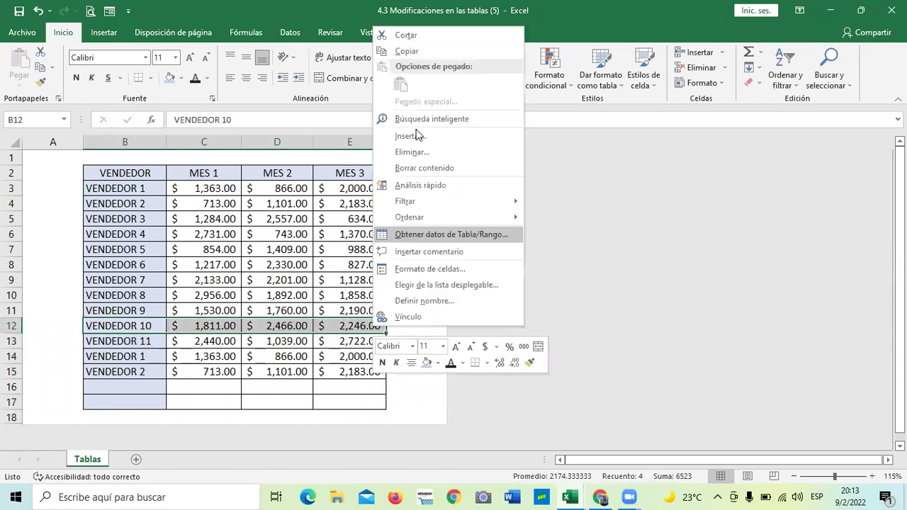
click(406, 51)
click(136, 386)
key(ctrl+v)
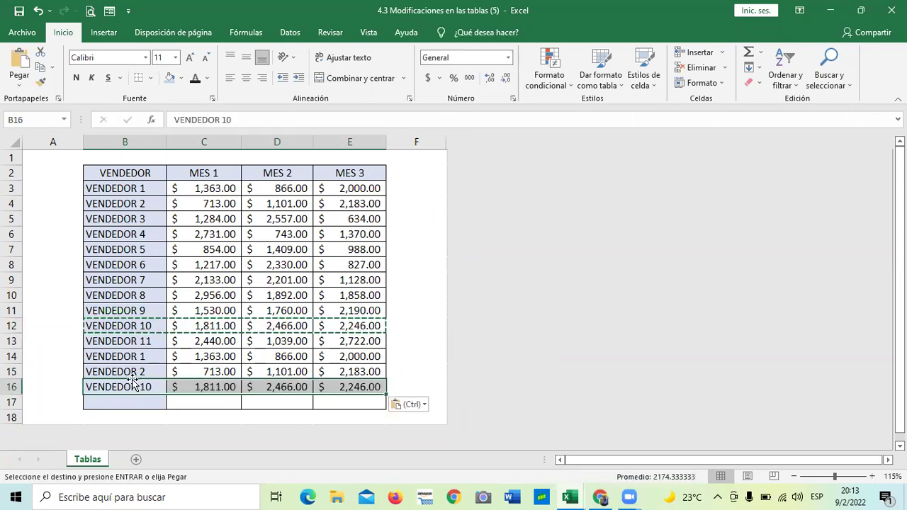
key(Escape)
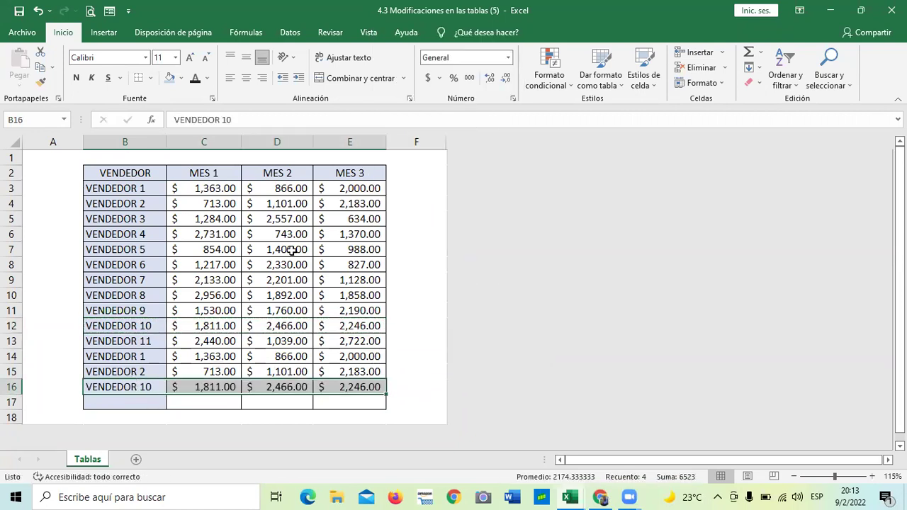
click(420, 213)
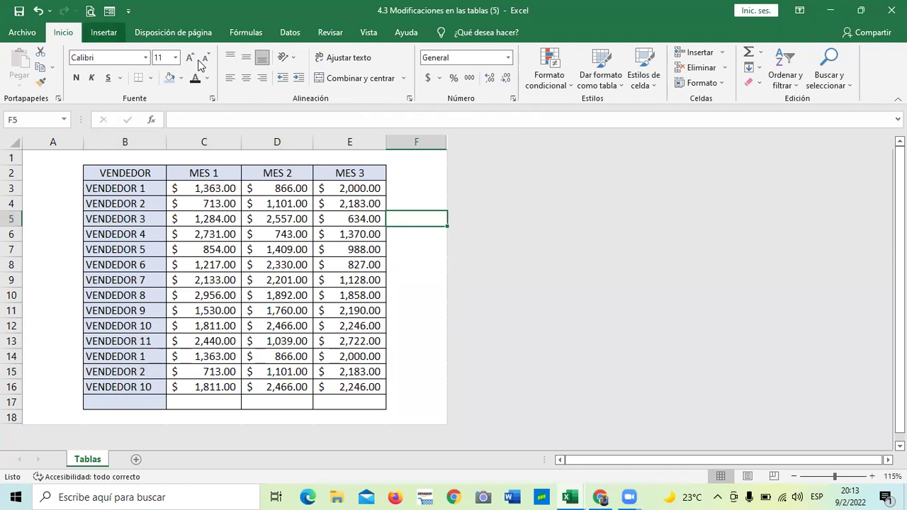
Convert the data range B2:E16 into a table, treating the first row as headers.
click(197, 217)
click(104, 32)
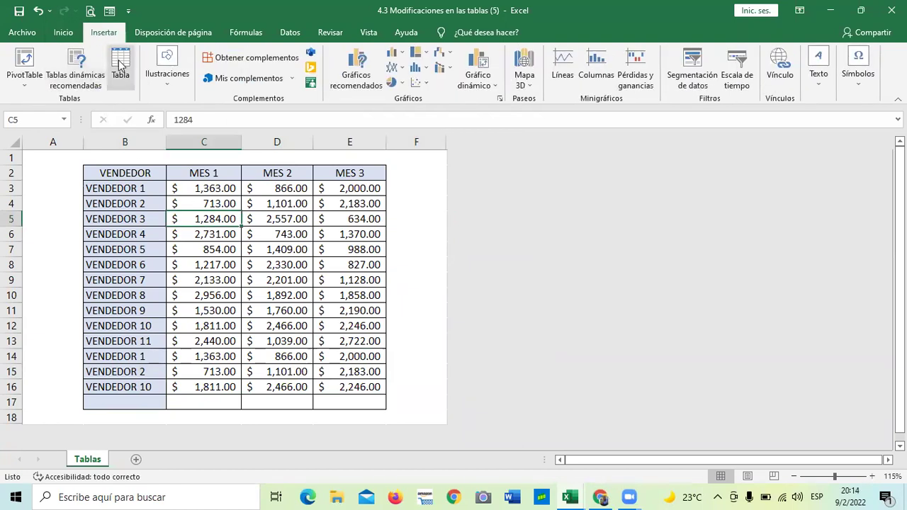
click(177, 235)
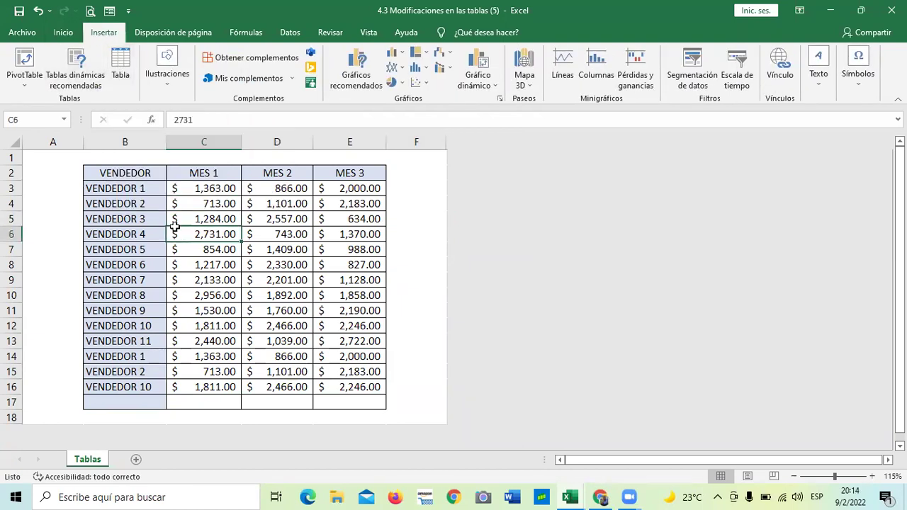
click(119, 71)
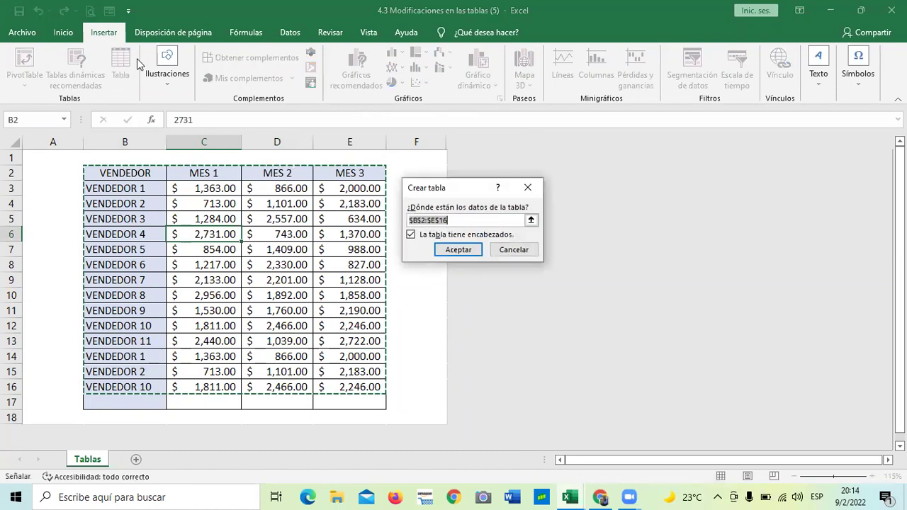
click(458, 250)
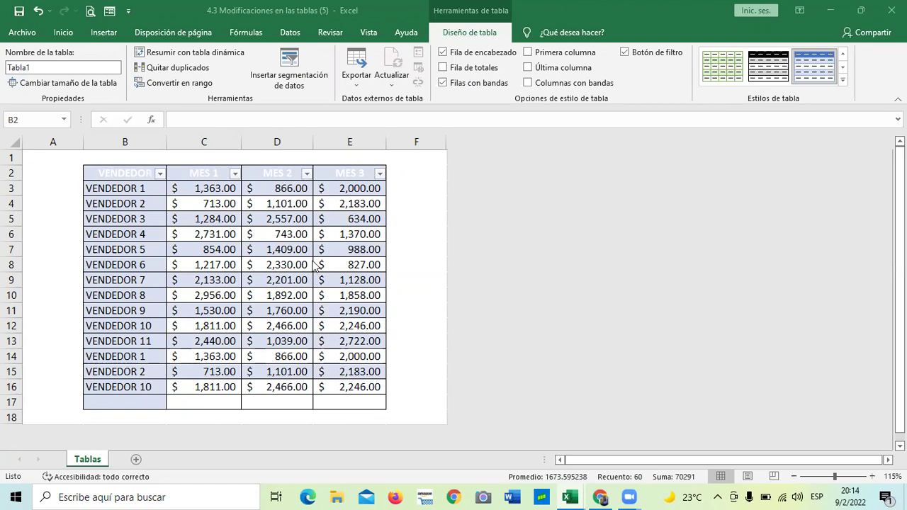
click(292, 253)
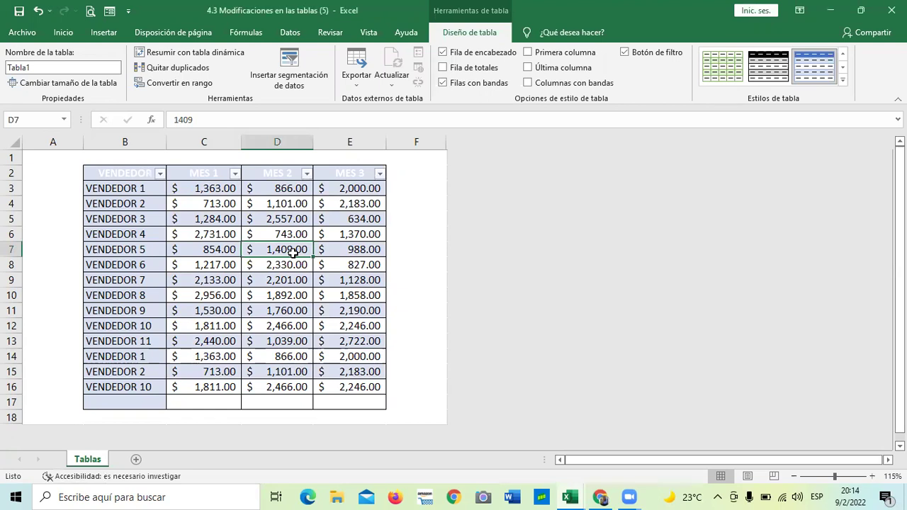
Remove the table's duplicate rows, comparing only the VENDEDOR column and leaving out MES 1, MES 2 and MES 3.
click(157, 70)
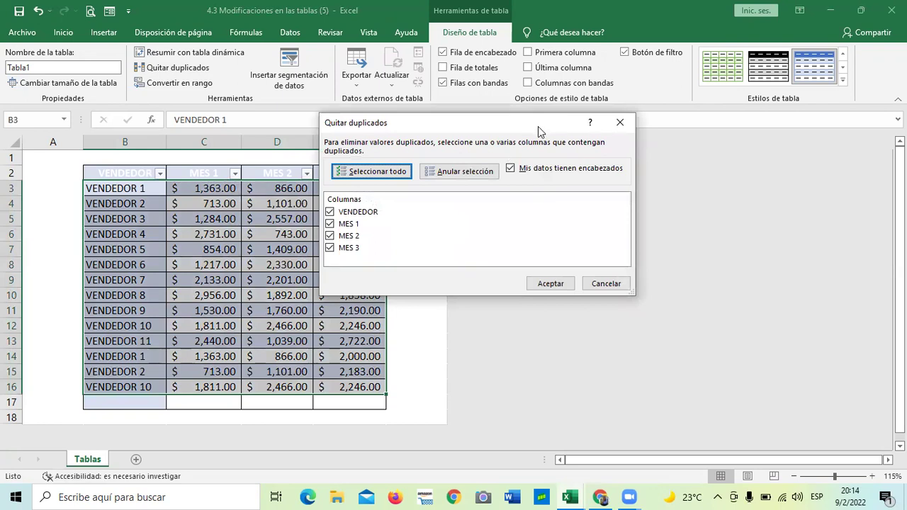
click(329, 250)
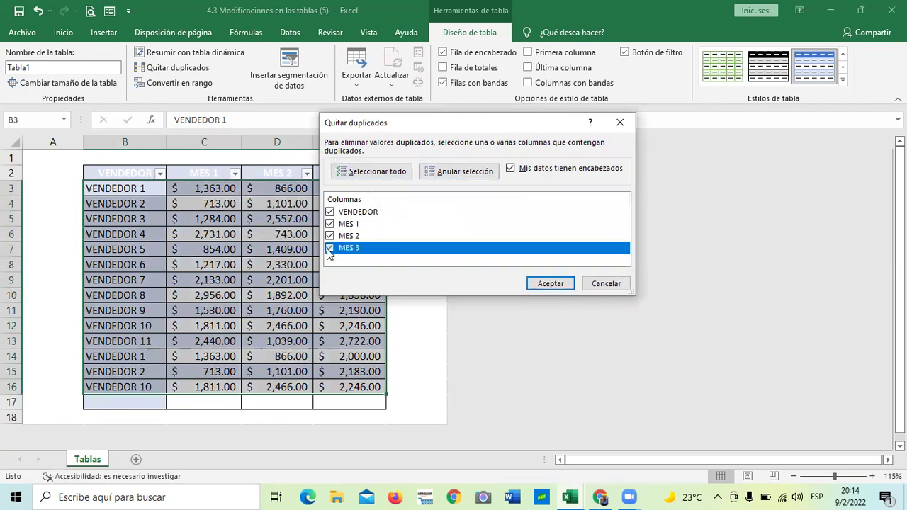
click(329, 236)
click(330, 224)
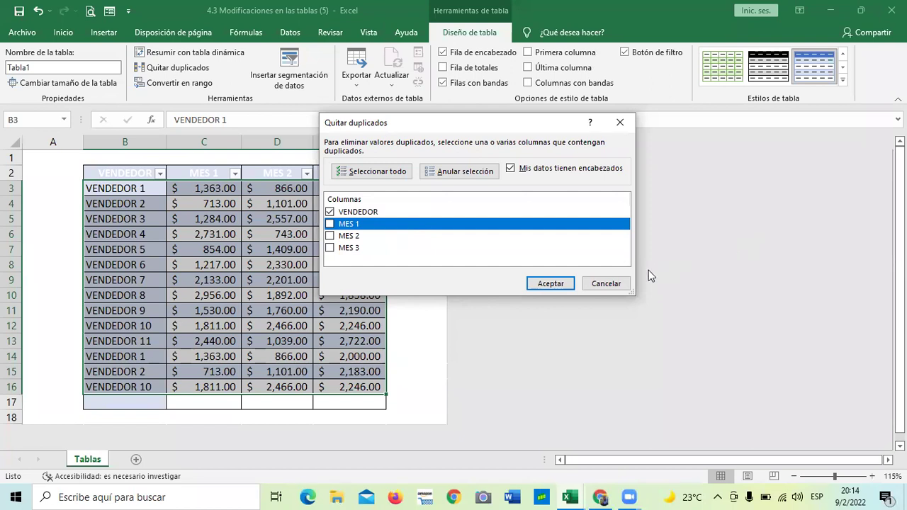
click(549, 284)
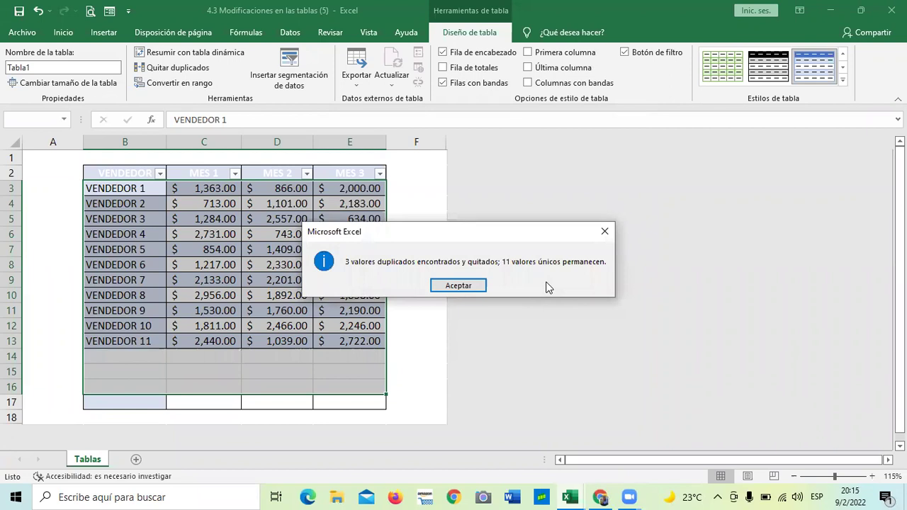
click(476, 286)
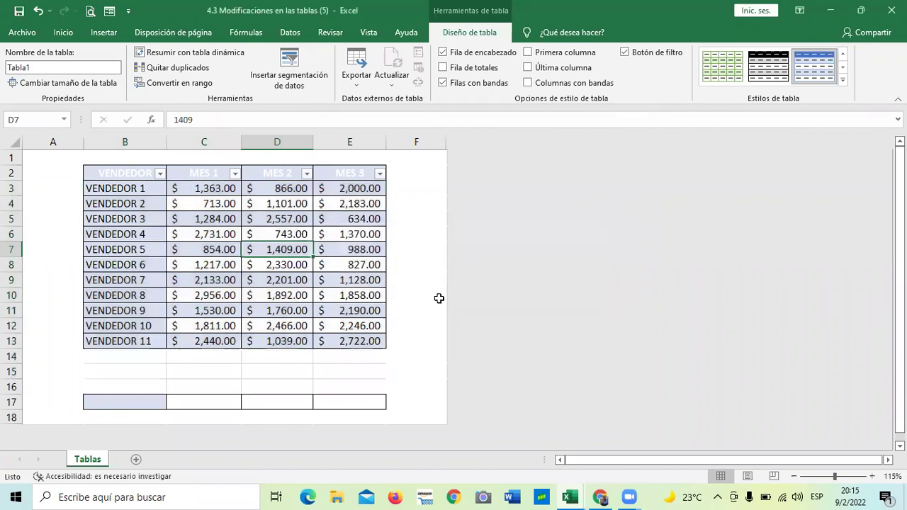
click(412, 319)
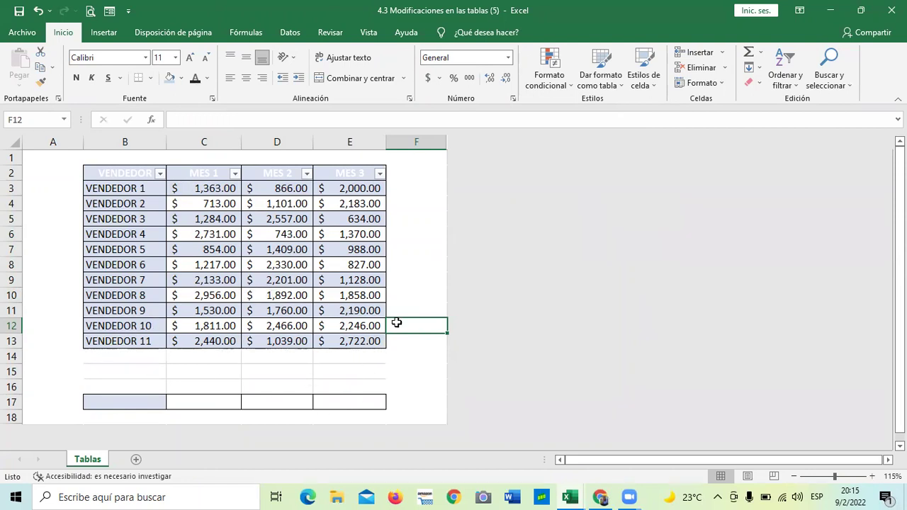
click(420, 220)
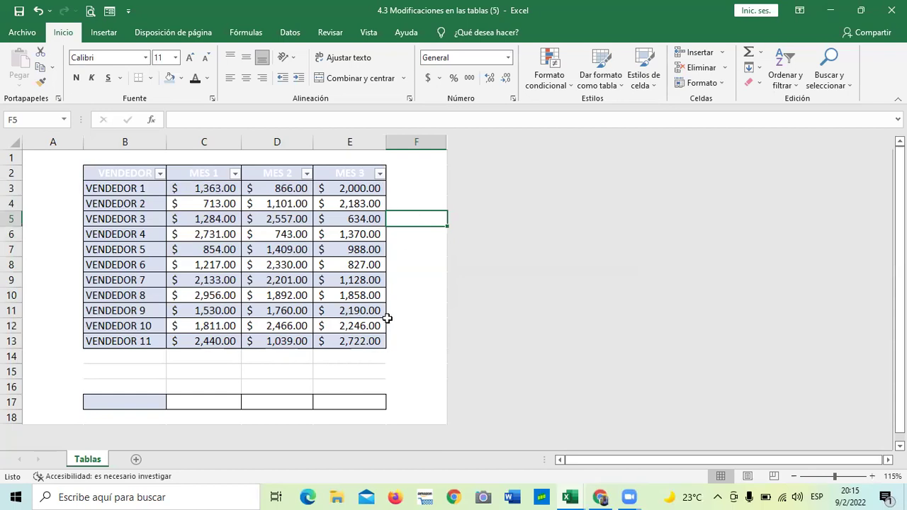
Remove all borders from the leftover row B17:E17 and fill it with white.
scroll(387, 319, down, 4)
scroll(387, 318, up, 3)
drag(132, 355, 359, 356)
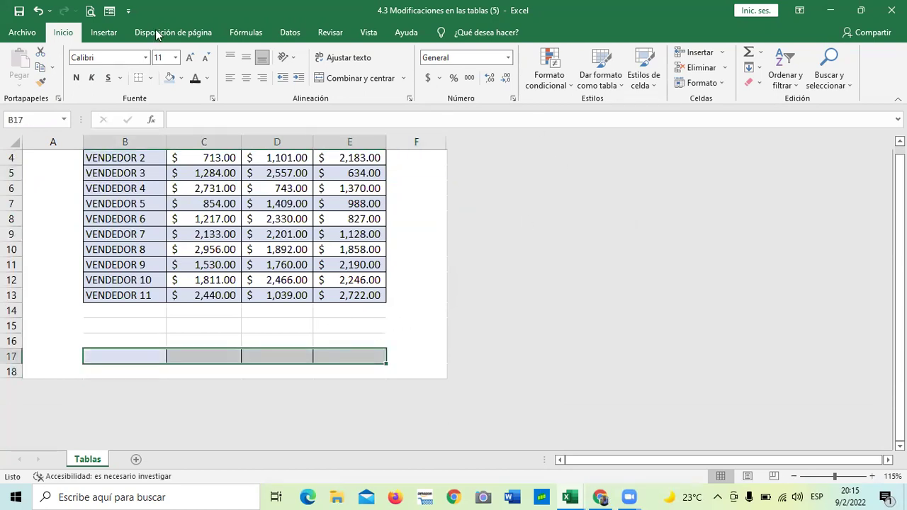
click(150, 78)
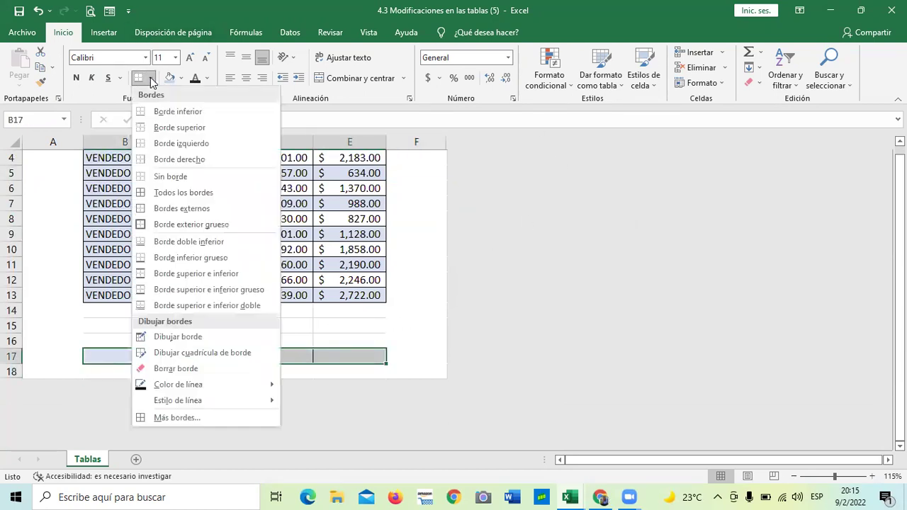
click(176, 177)
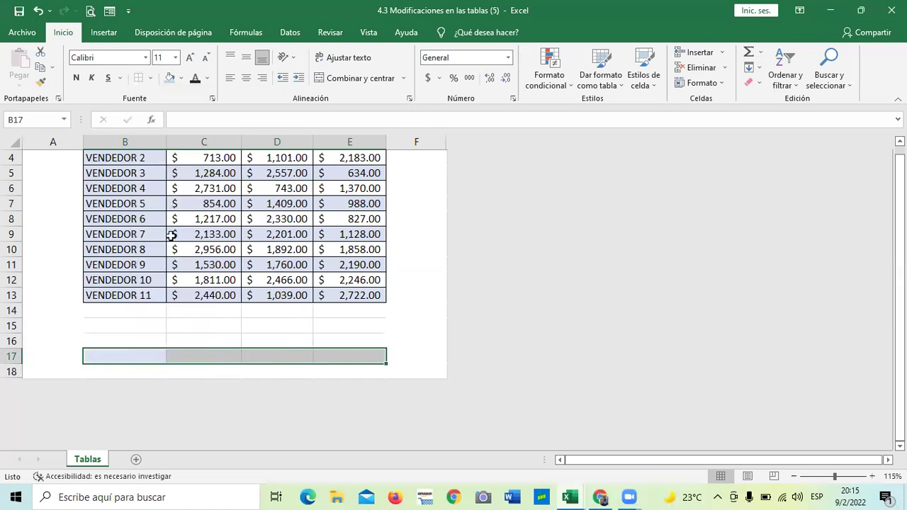
click(181, 78)
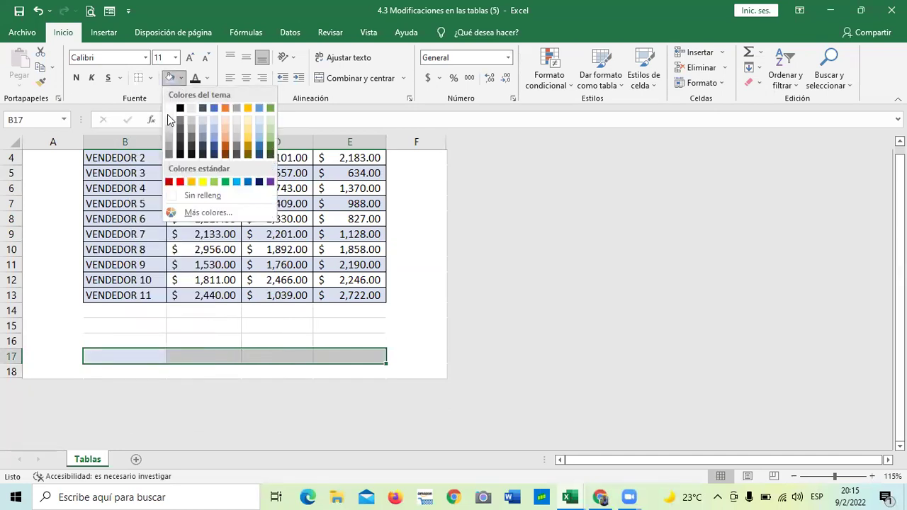
click(169, 109)
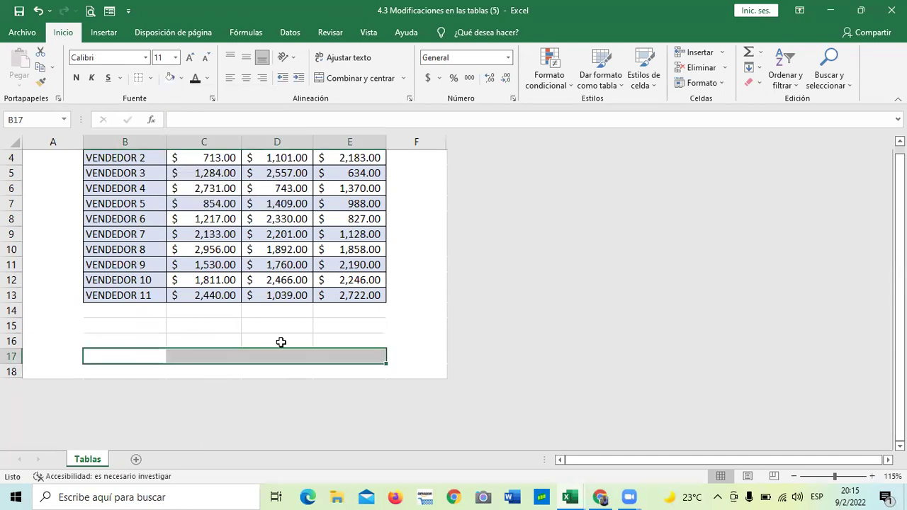
Deselect the leftover row and view the cleaned-up table from its header row.
click(405, 326)
scroll(414, 333, up, 1)
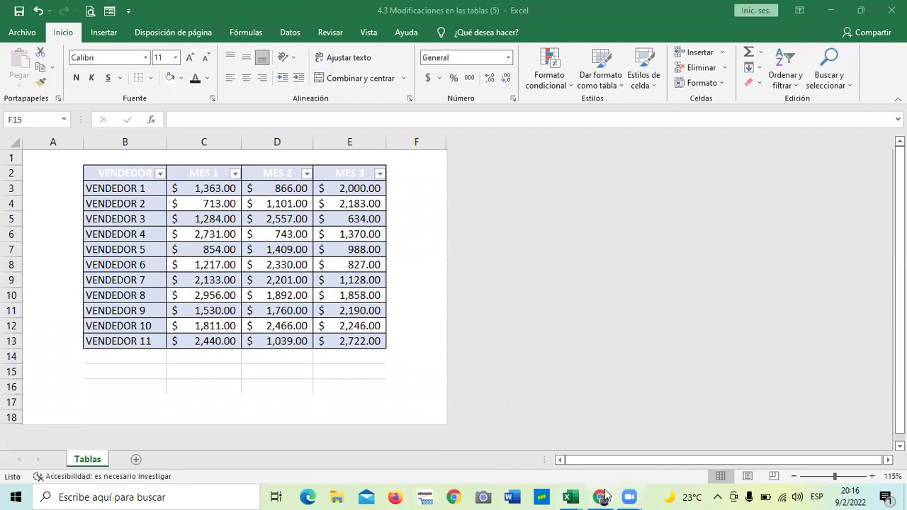
Switch to the online course in Chrome, go to 4.8 Laboratorio and look over its true/false questions.
mouse_move(602, 496)
click(590, 445)
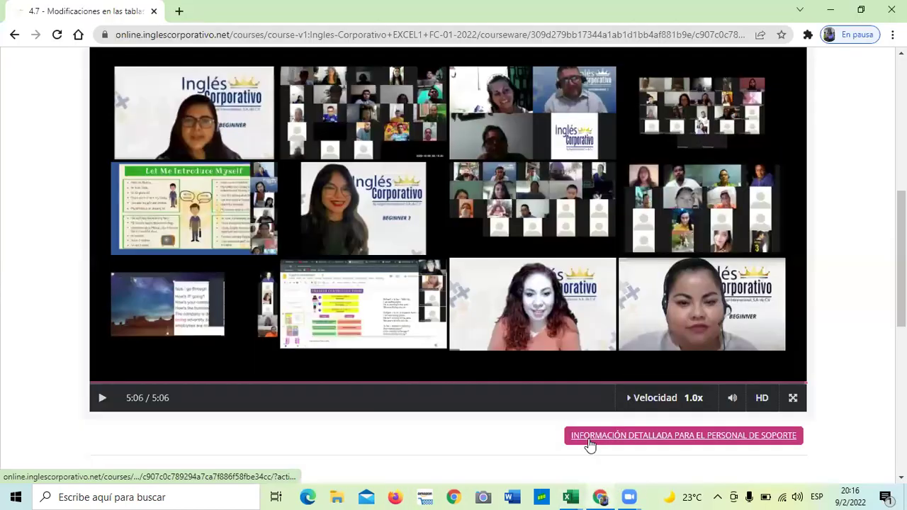
scroll(515, 415, down, 3)
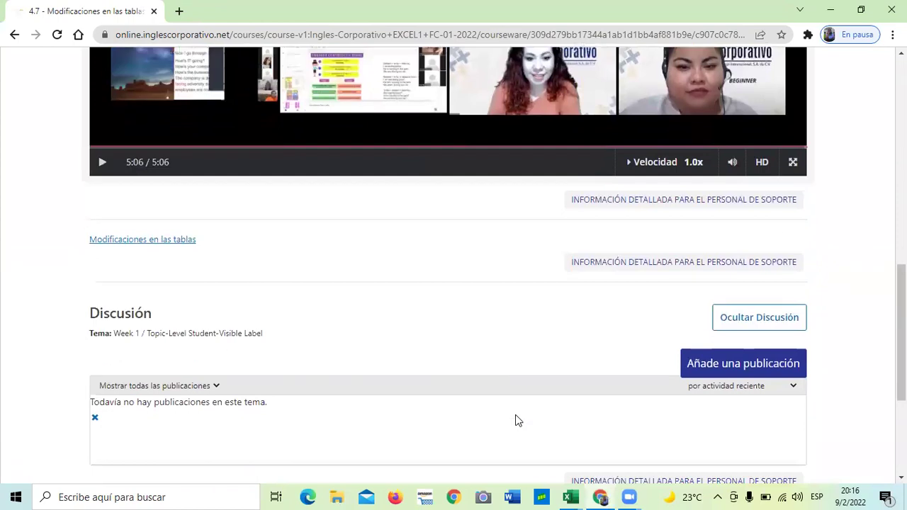
scroll(503, 375, down, 3)
click(486, 313)
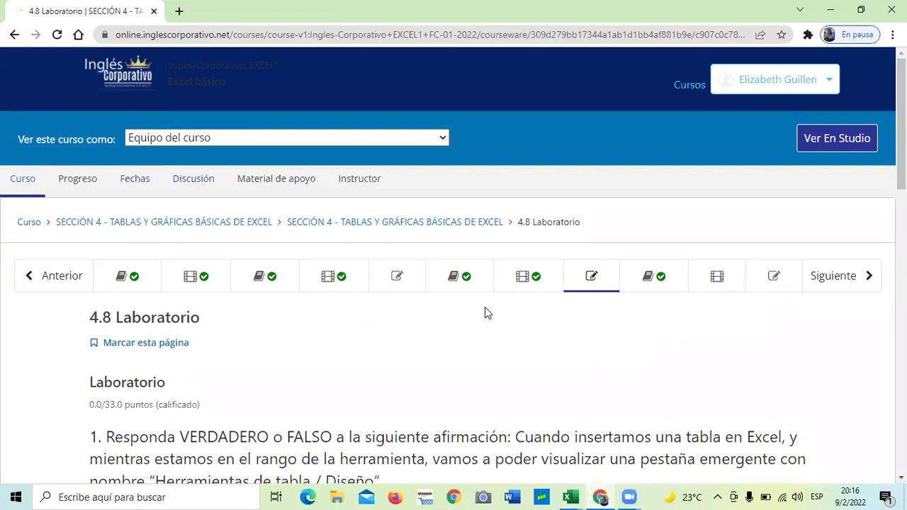
scroll(484, 313, down, 5)
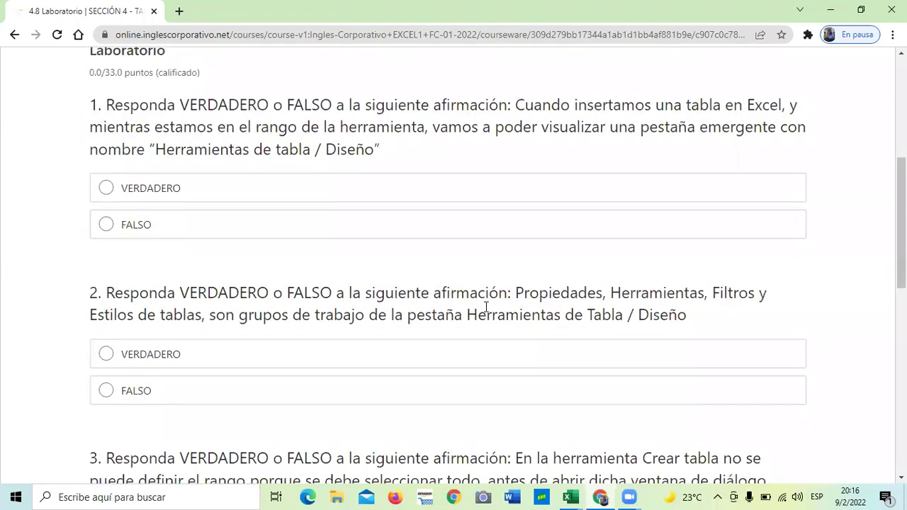
scroll(486, 306, up, 3)
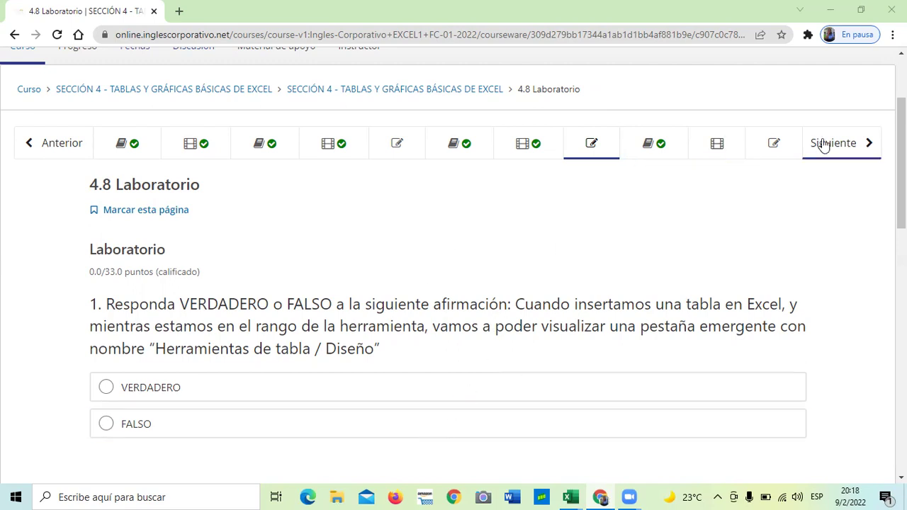
Open 4.11 Laboratorio and read its four true/false questions about Excel charts.
click(772, 144)
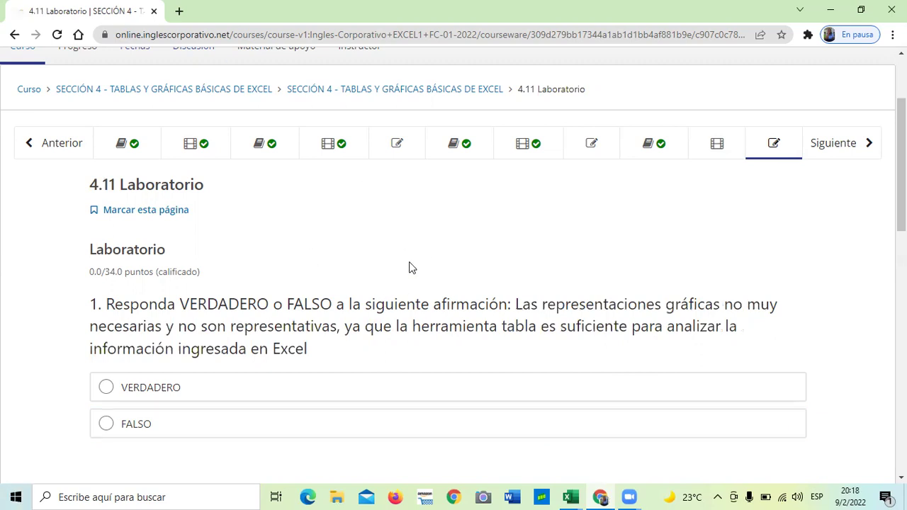
scroll(410, 267, down, 6)
scroll(419, 326, up, 4)
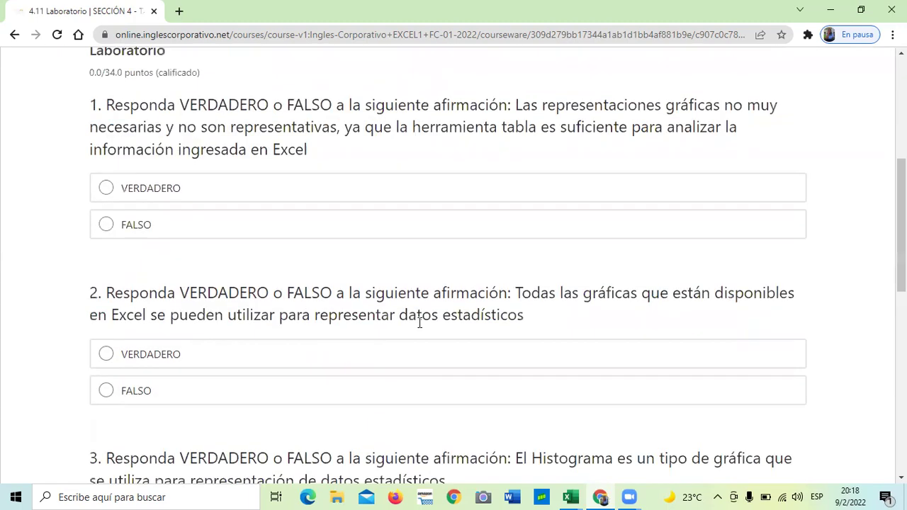
scroll(419, 324, up, 5)
scroll(419, 324, down, 4)
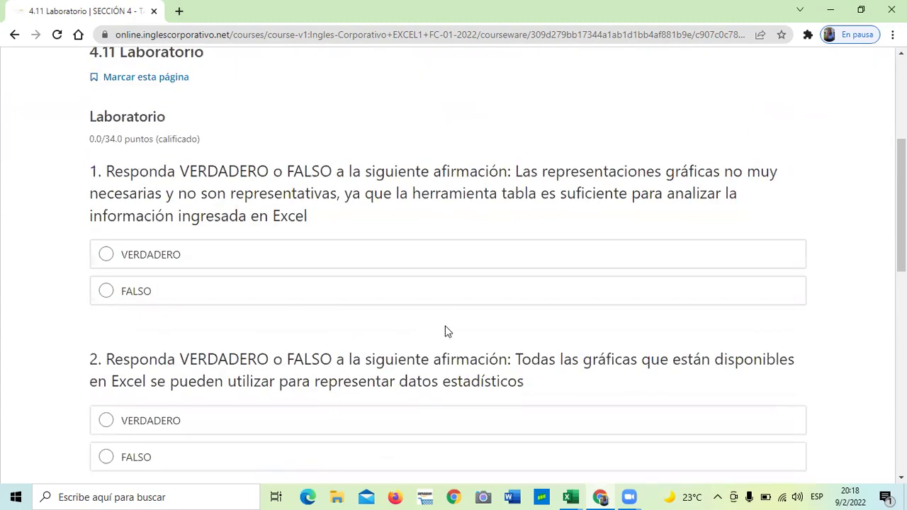
scroll(454, 312, up, 1)
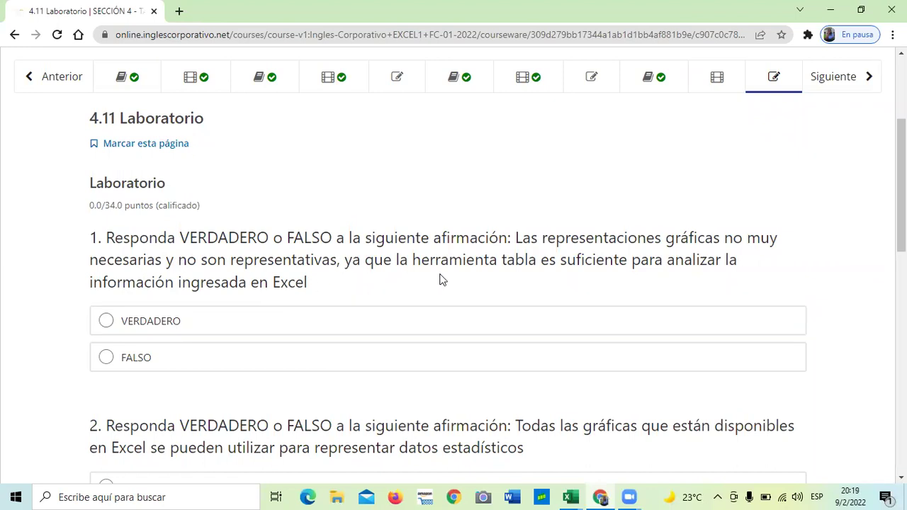
scroll(437, 279, down, 1)
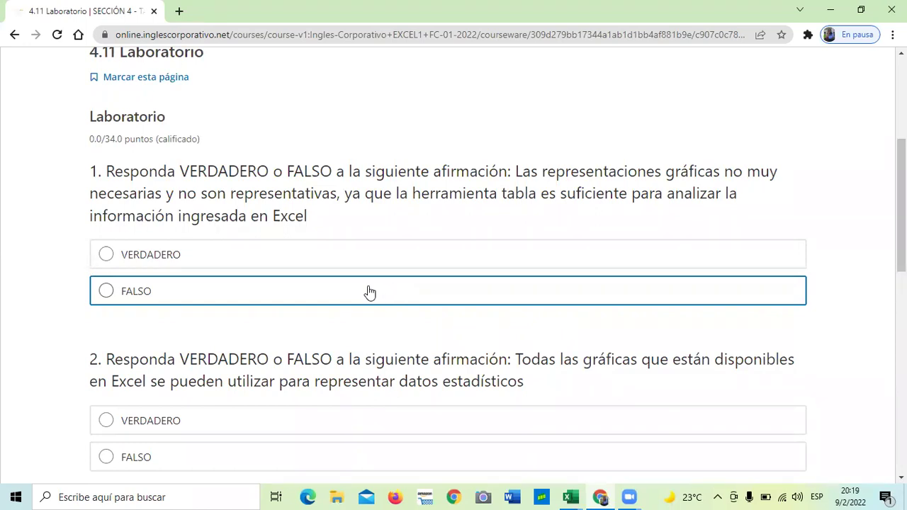
scroll(371, 291, down, 2)
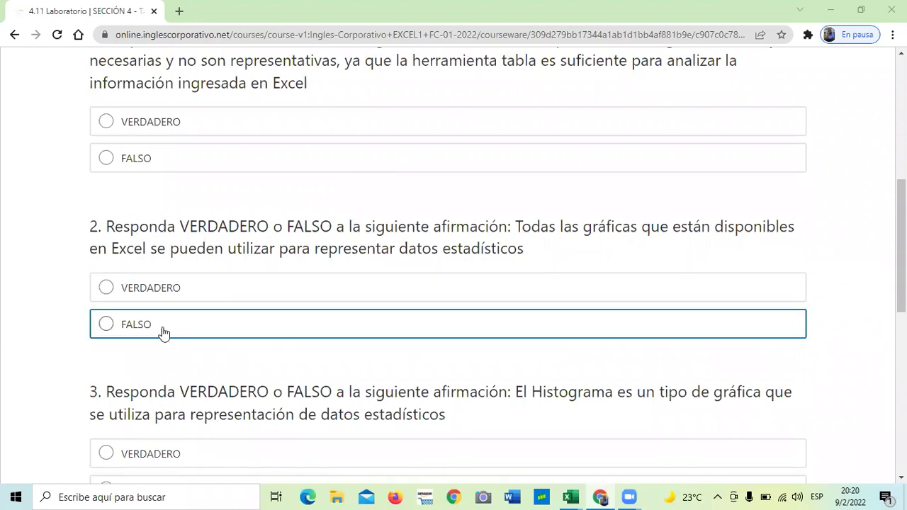
scroll(163, 333, down, 3)
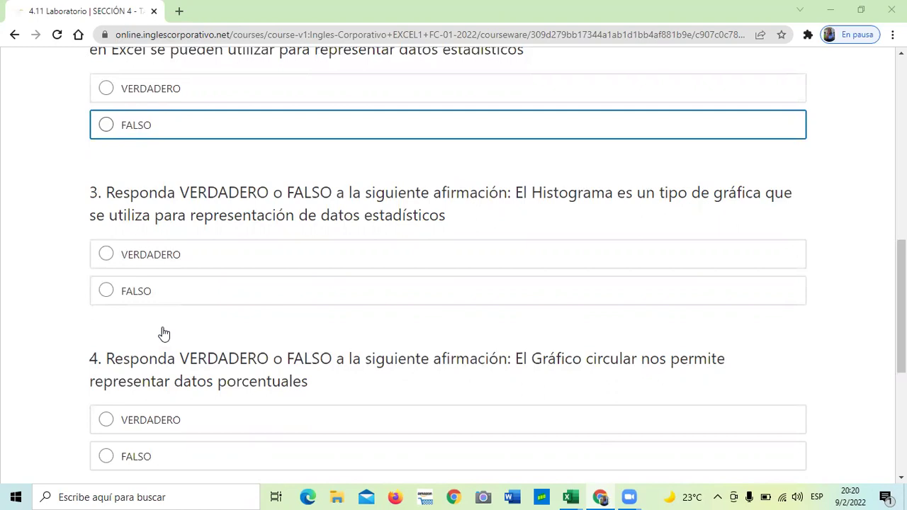
click(166, 332)
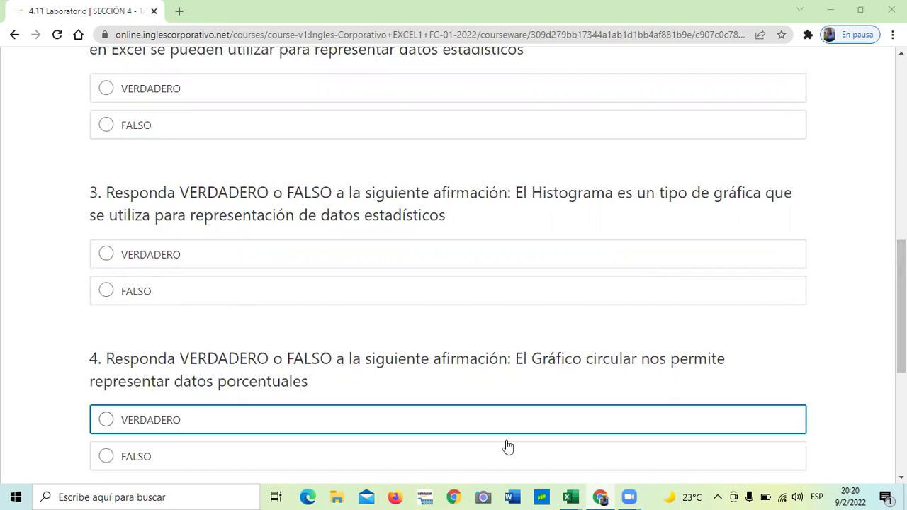
scroll(513, 423, down, 2)
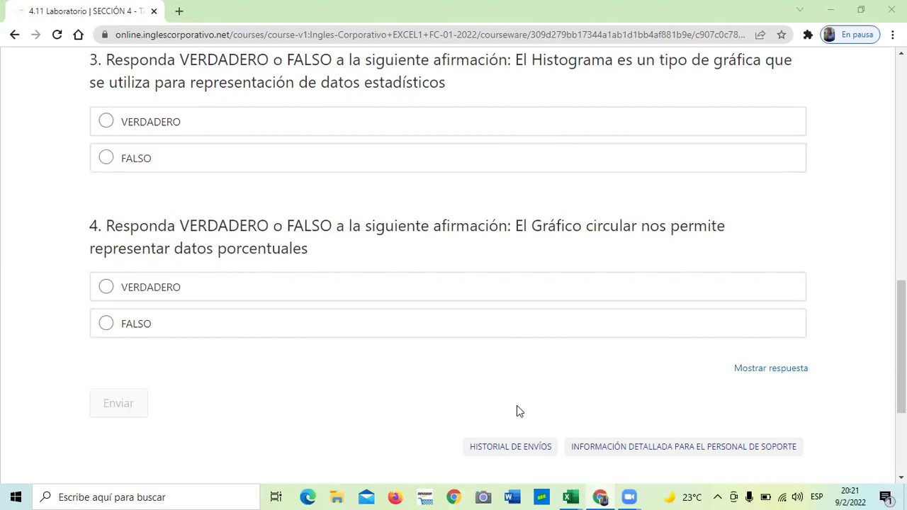
Show the answers for 4.11 Laboratorio and review them from question 4 back to question 1.
click(778, 372)
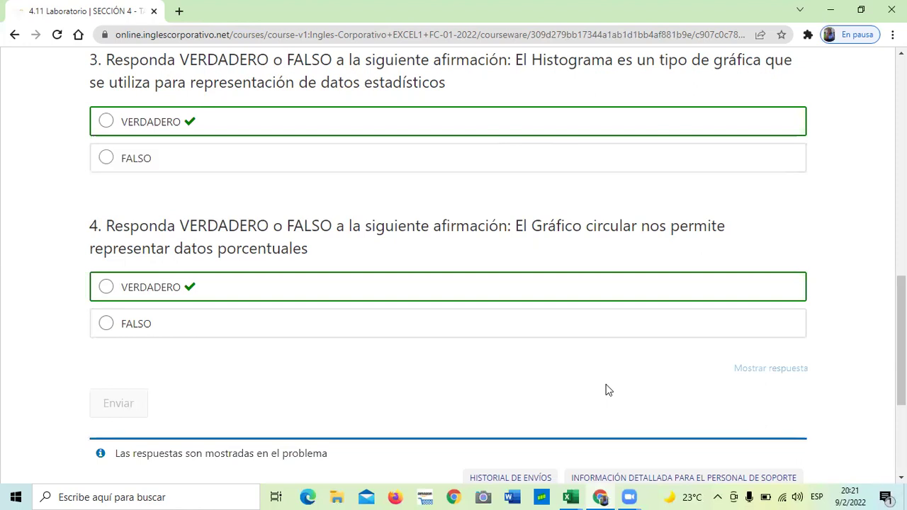
scroll(604, 386, up, 3)
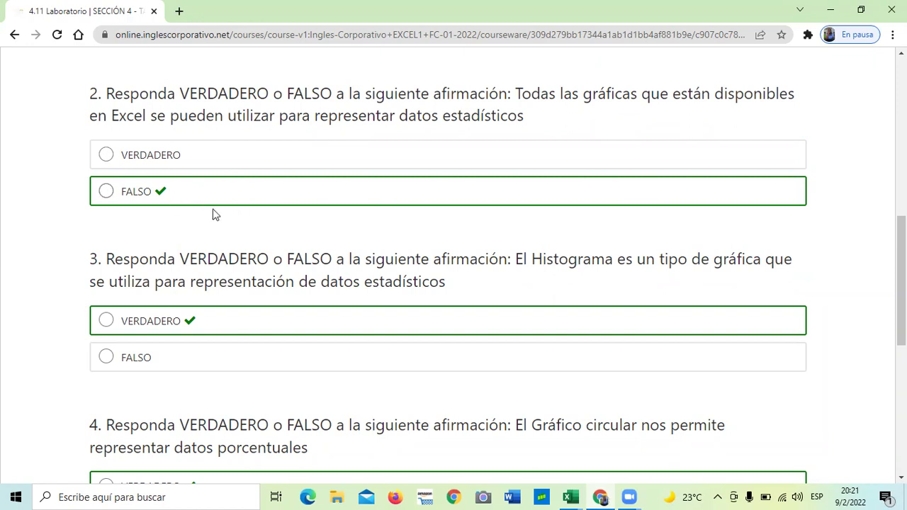
scroll(220, 220, up, 3)
scroll(363, 312, up, 5)
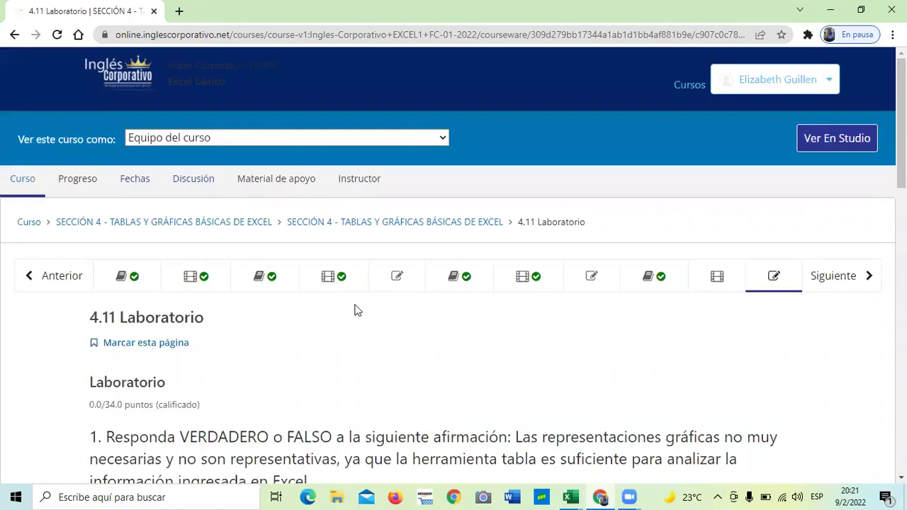
Go on to the Examen final page and skim through its questions, returning to the beginning.
click(833, 284)
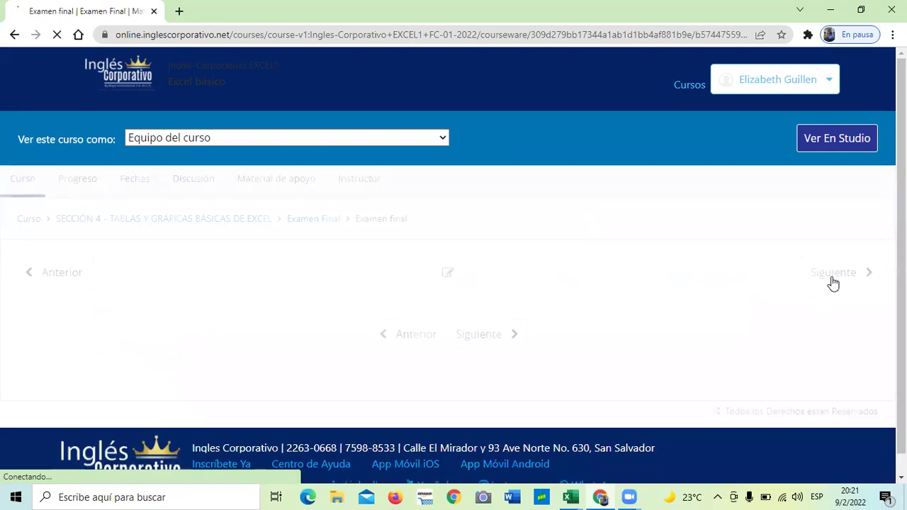
scroll(456, 295, down, 8)
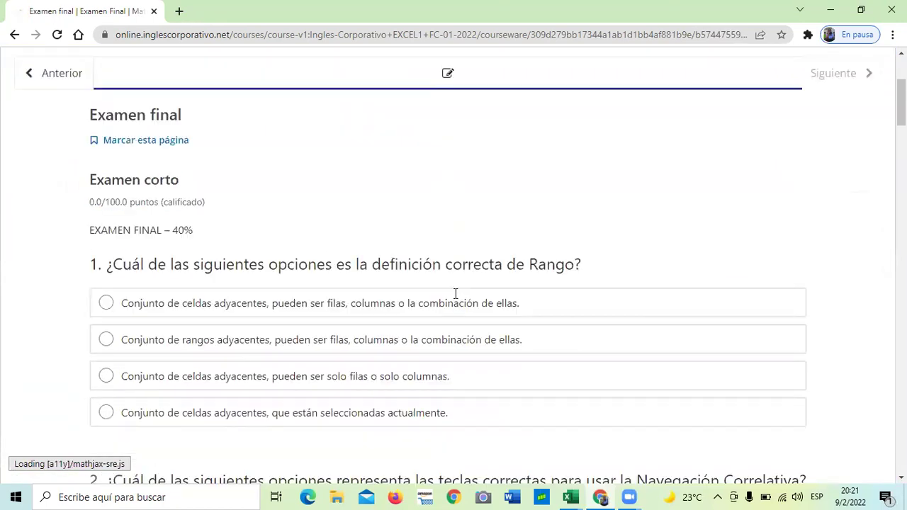
scroll(454, 303, down, 14)
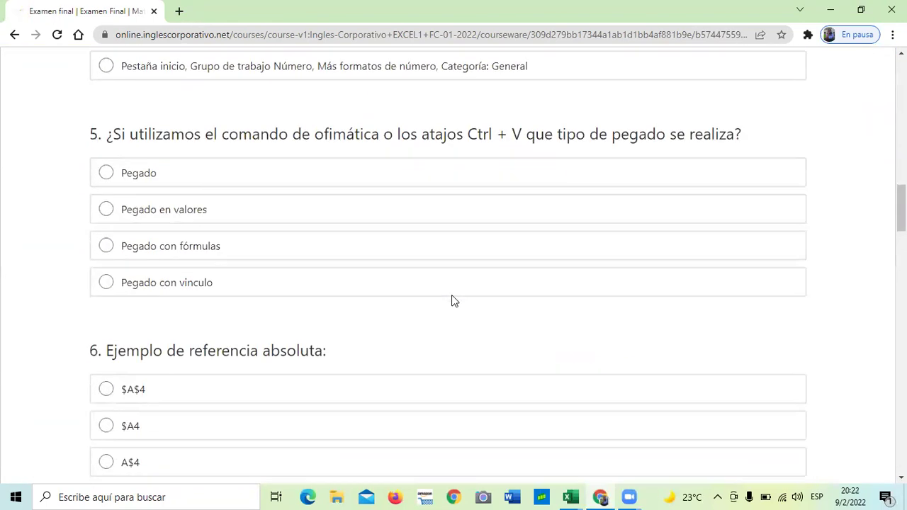
scroll(454, 302, down, 17)
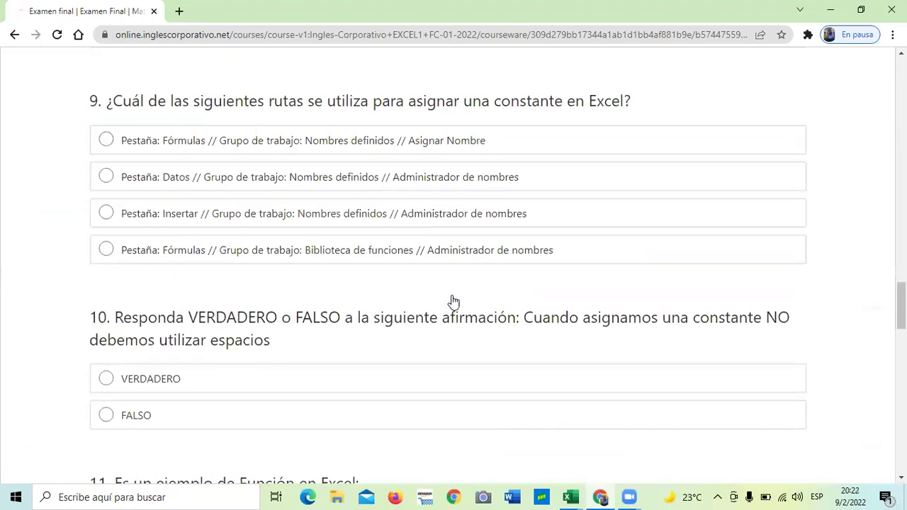
scroll(434, 278, down, 12)
scroll(432, 277, up, 6)
scroll(447, 277, up, 15)
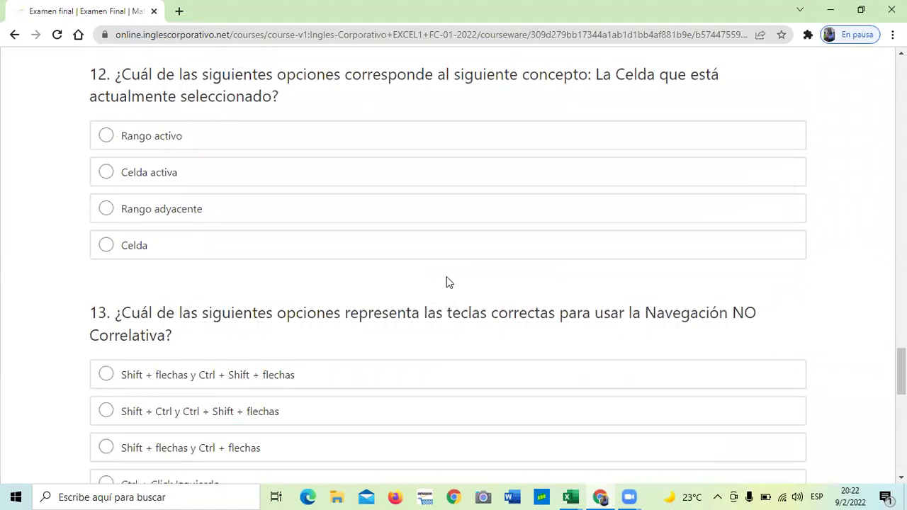
scroll(447, 280, up, 18)
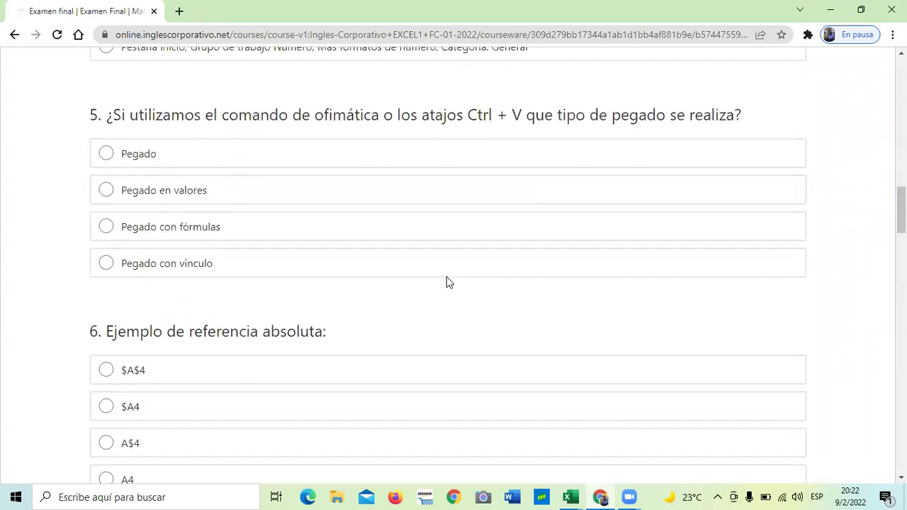
scroll(447, 281, up, 8)
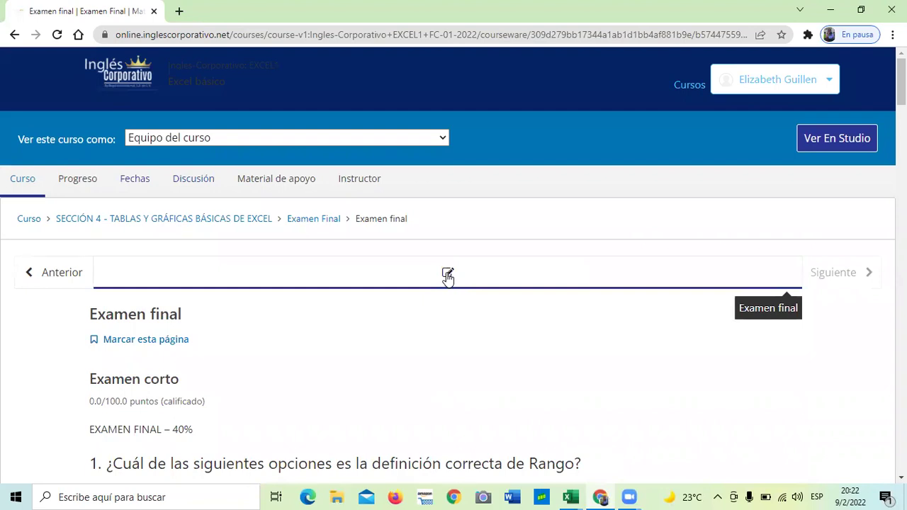
Read questions 1 to 4 of the final exam on range definition, correlative navigation, custom formats and date formats.
scroll(447, 279, down, 1)
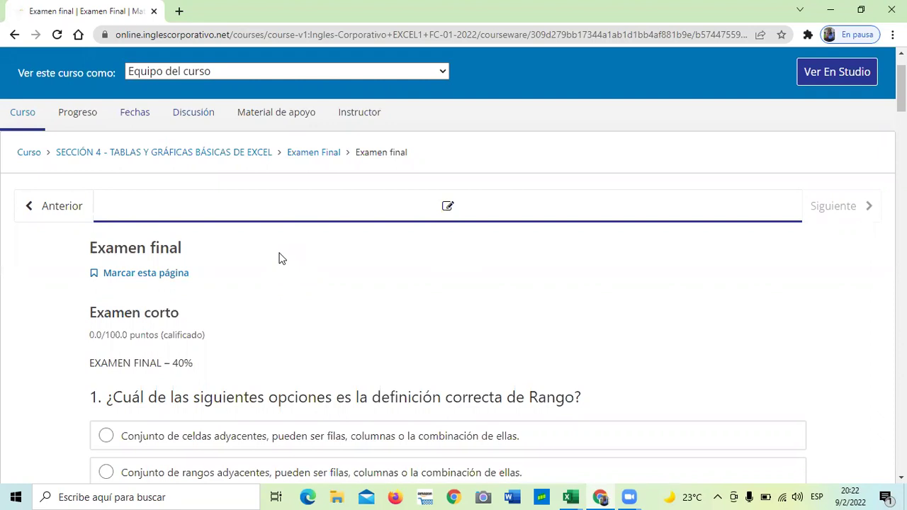
scroll(239, 254, down, 1)
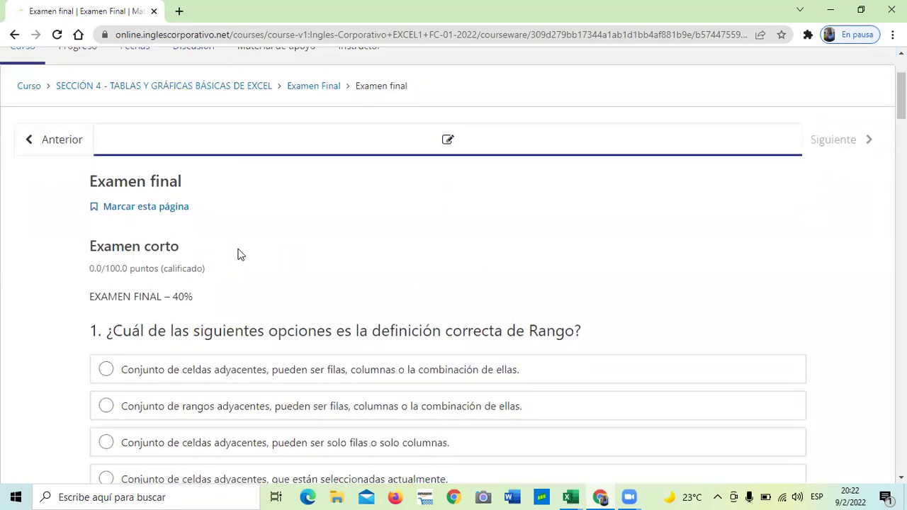
scroll(239, 253, down, 1)
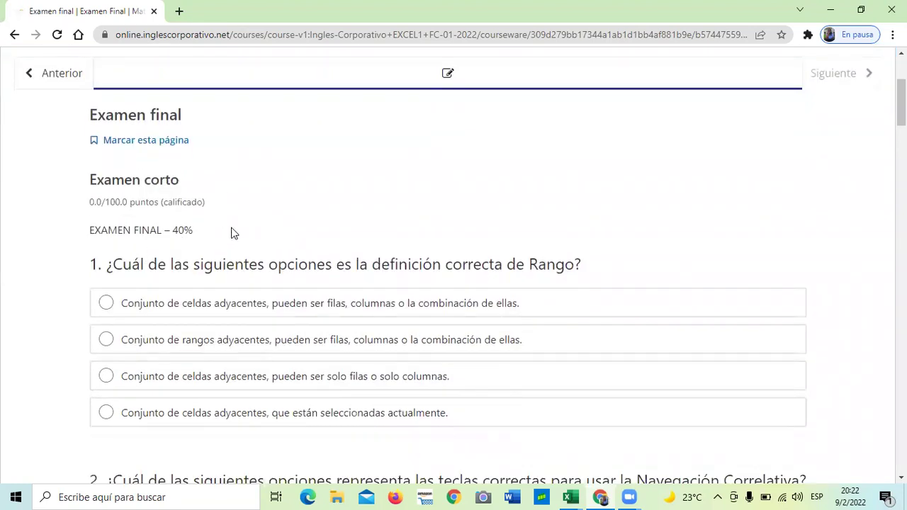
scroll(277, 244, down, 1)
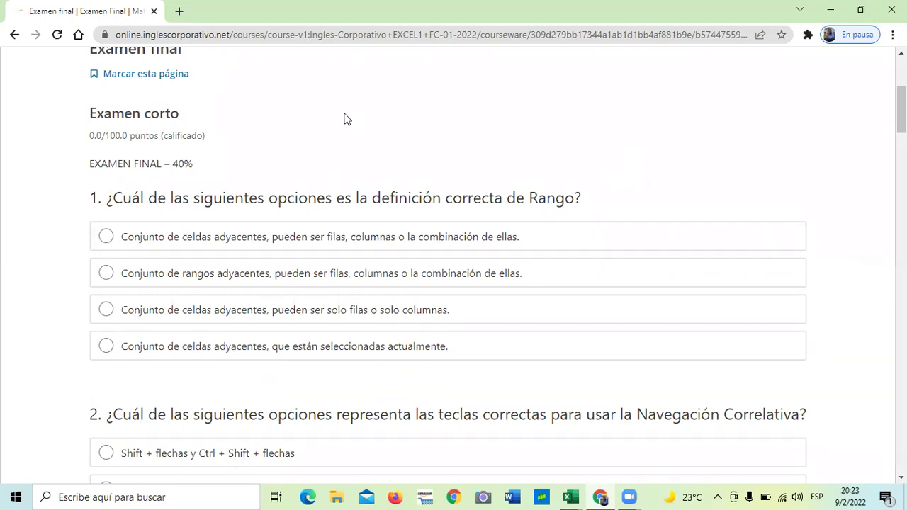
scroll(345, 117, down, 2)
scroll(345, 126, up, 1)
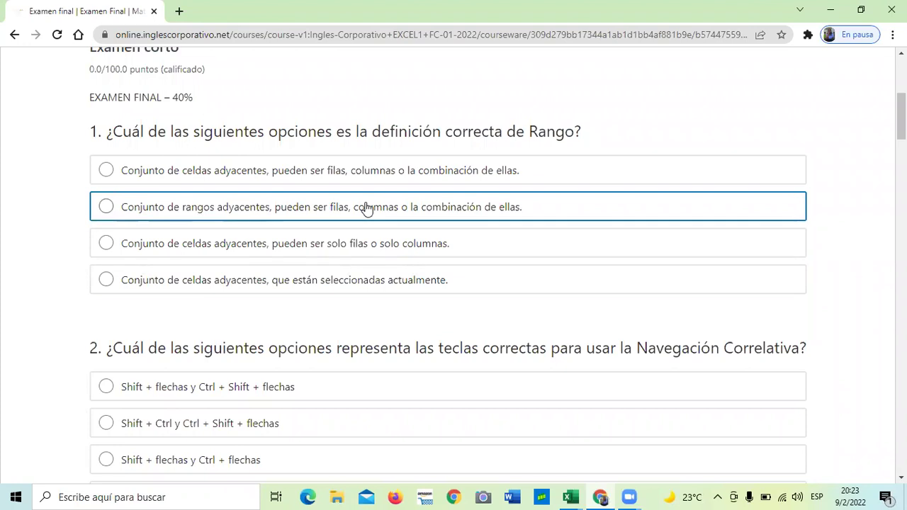
scroll(365, 208, down, 2)
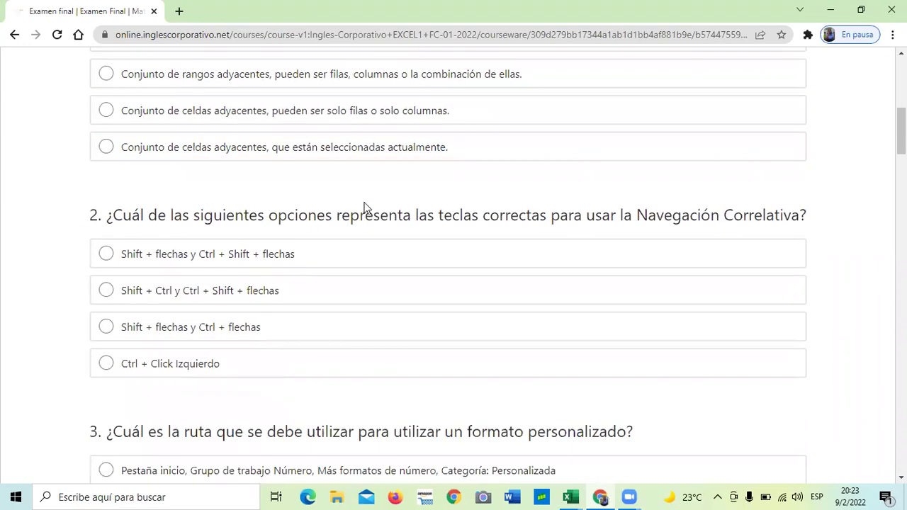
scroll(365, 208, down, 1)
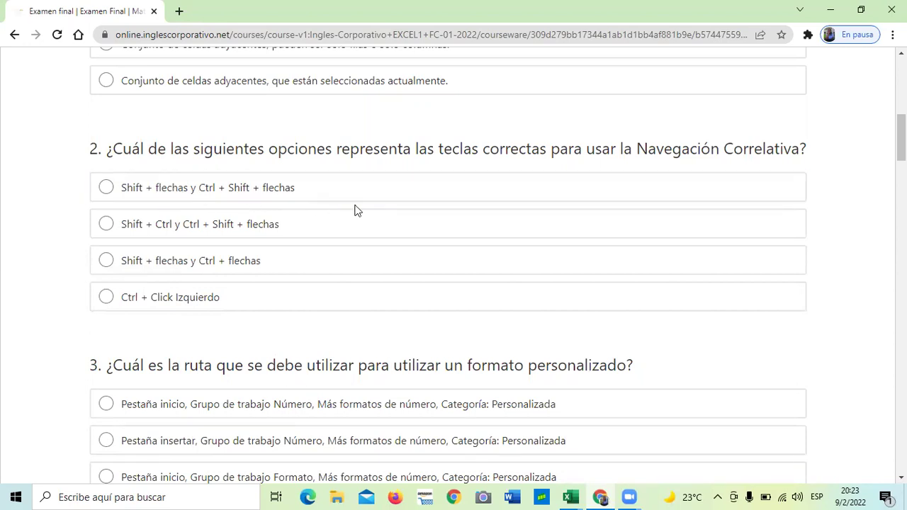
scroll(357, 210, down, 2)
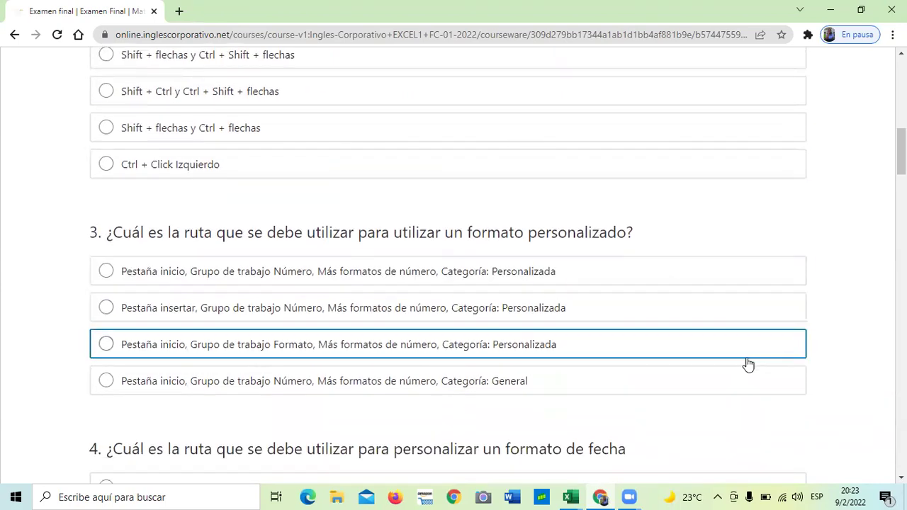
scroll(748, 365, down, 1)
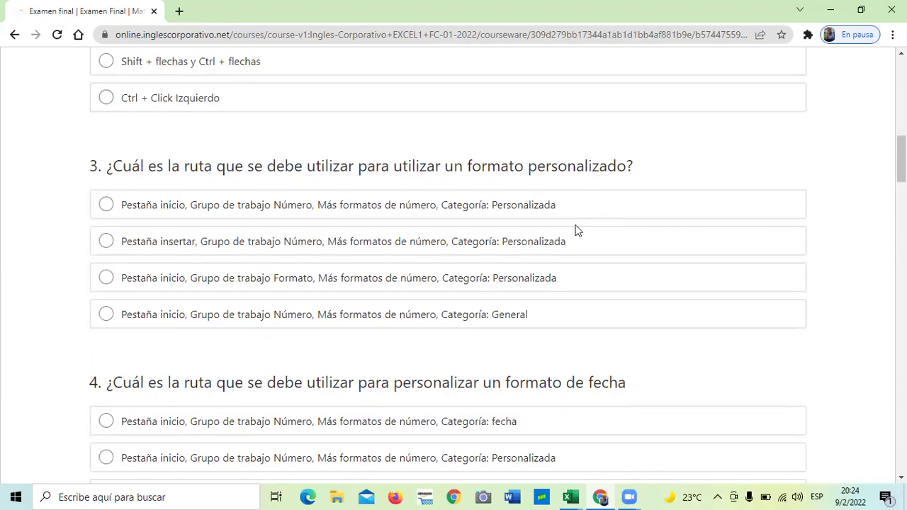
scroll(531, 221, down, 3)
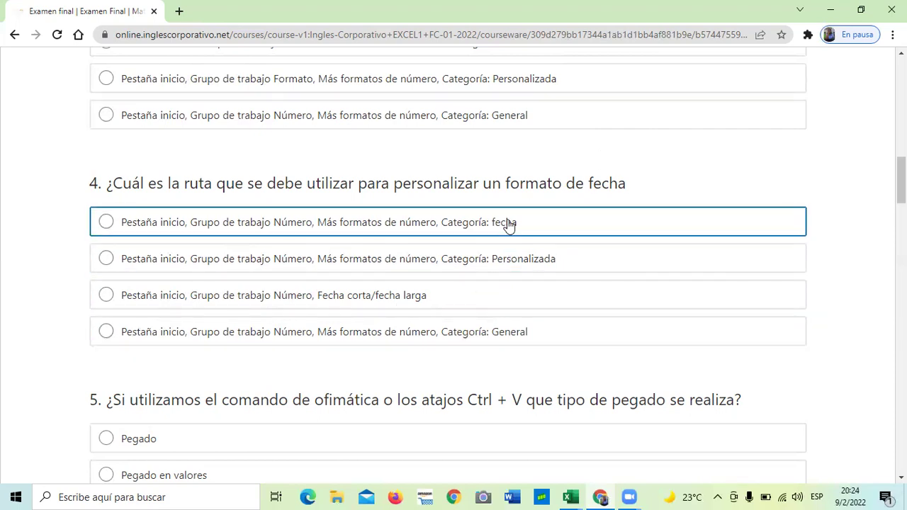
Read questions 5 to 7 of the final exam on the Ctrl + V paste type and on absolute and partial absolute references.
scroll(509, 224, down, 3)
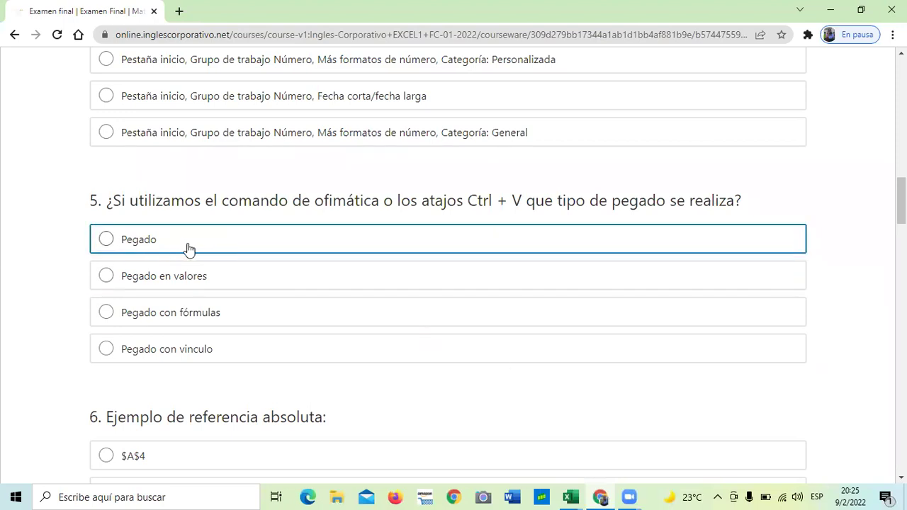
scroll(182, 248, down, 2)
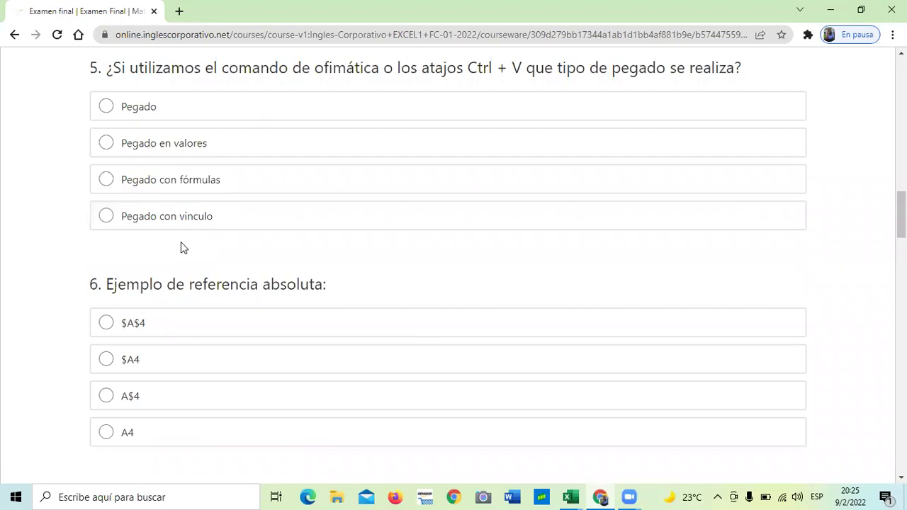
scroll(181, 247, down, 1)
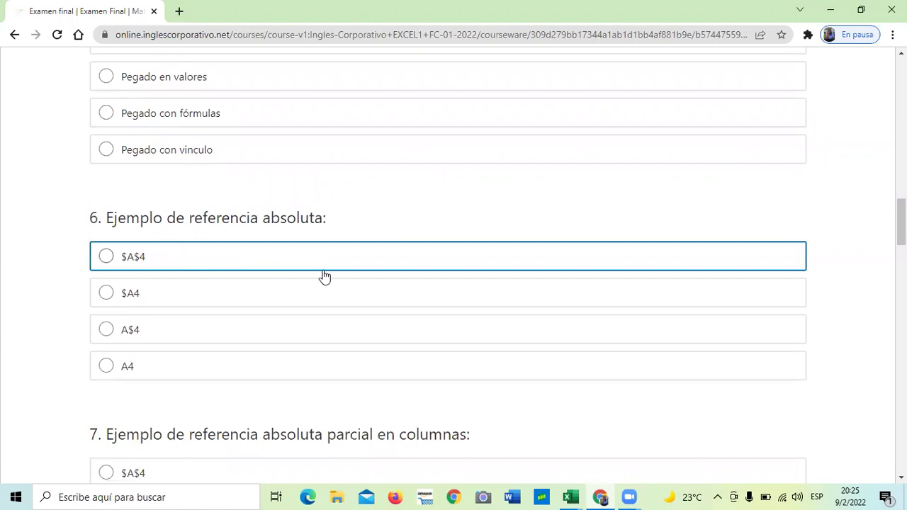
scroll(401, 302, down, 1)
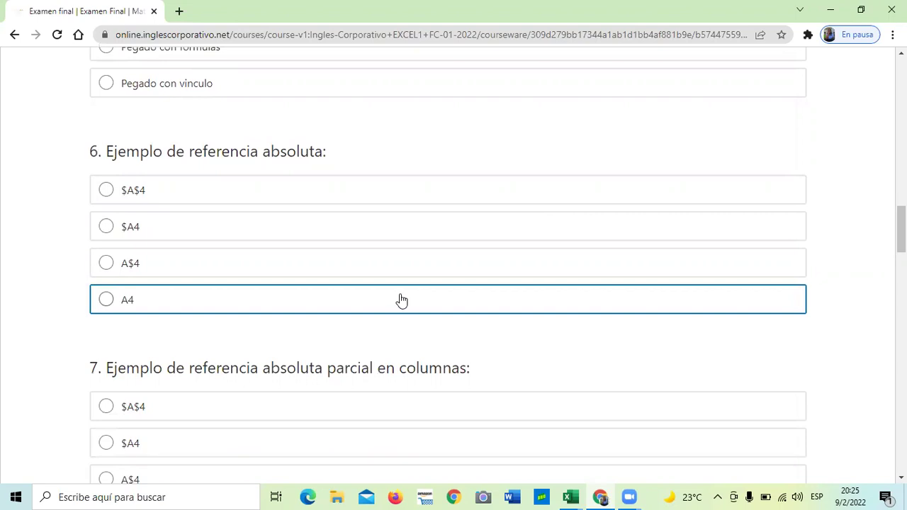
scroll(401, 301, down, 1)
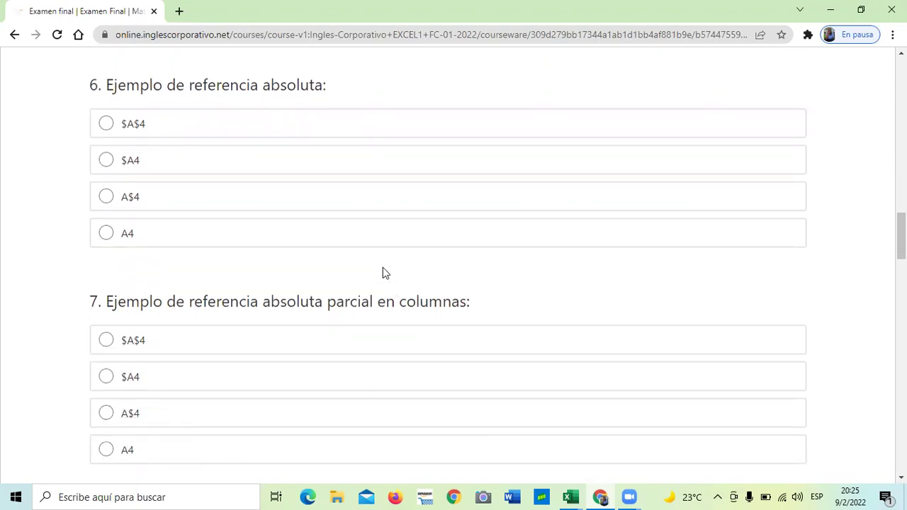
scroll(382, 267, down, 1)
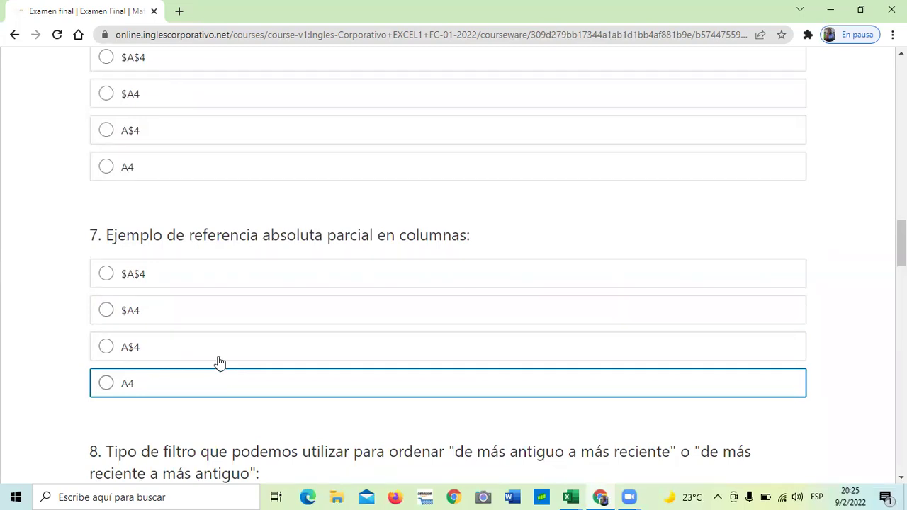
Read questions 8 and 9 on the filter for oldest-to-newest sorting and the route for assigning a constant.
scroll(180, 320, down, 3)
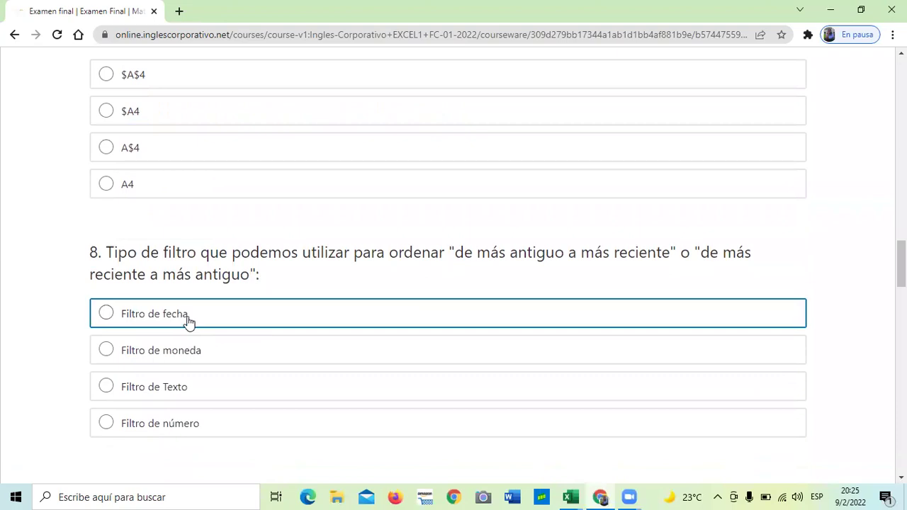
scroll(185, 319, down, 1)
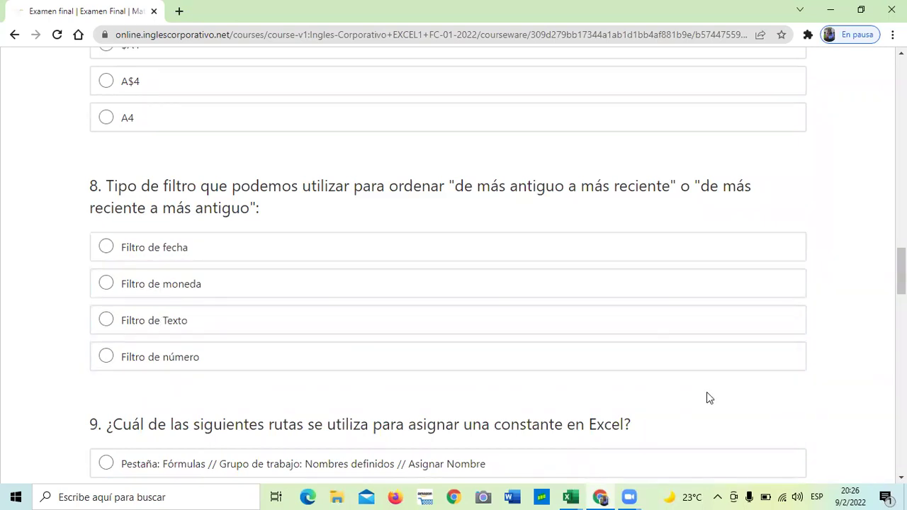
scroll(695, 391, down, 1)
scroll(648, 375, down, 1)
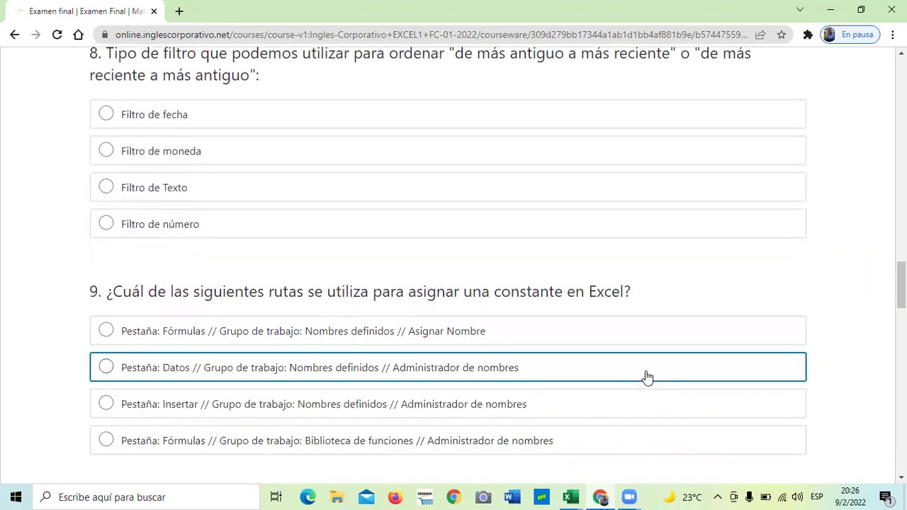
scroll(613, 350, up, 1)
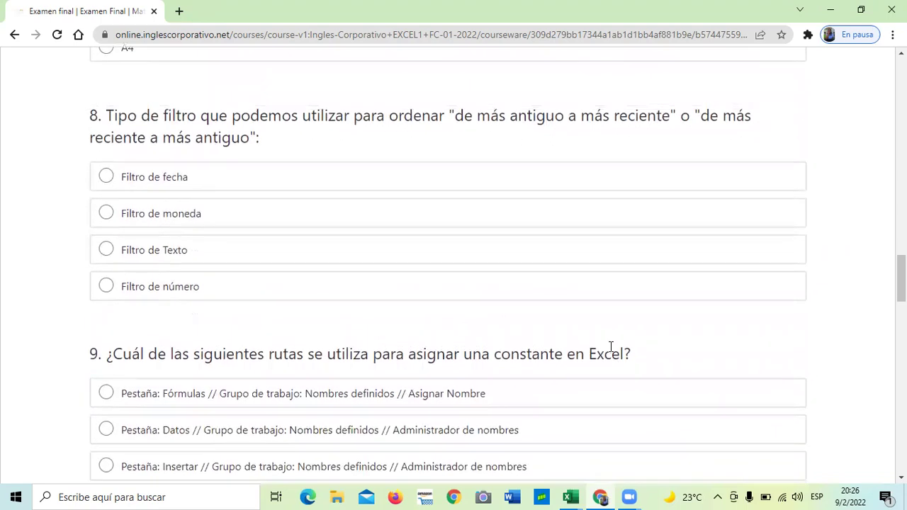
scroll(609, 351, down, 3)
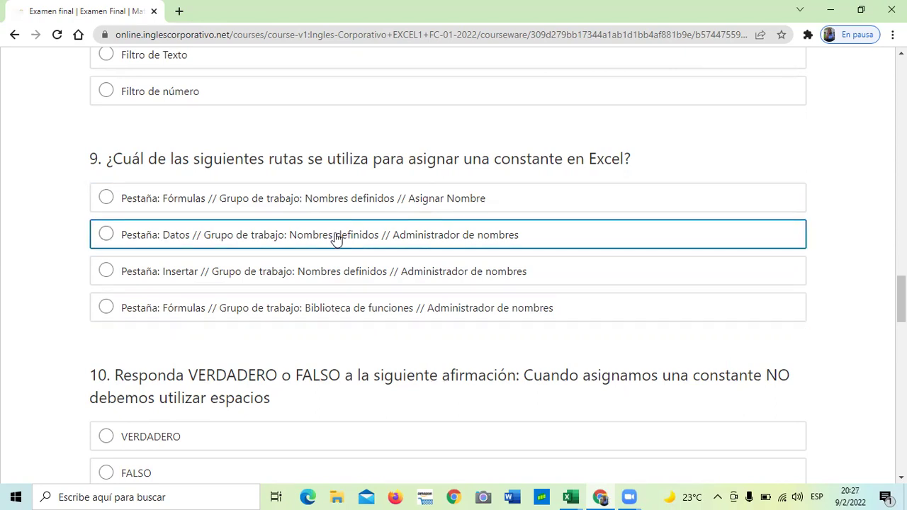
Read questions 10 to 12 on spaces in constants, an example of an Excel function and the currently selected cell.
scroll(336, 250, down, 3)
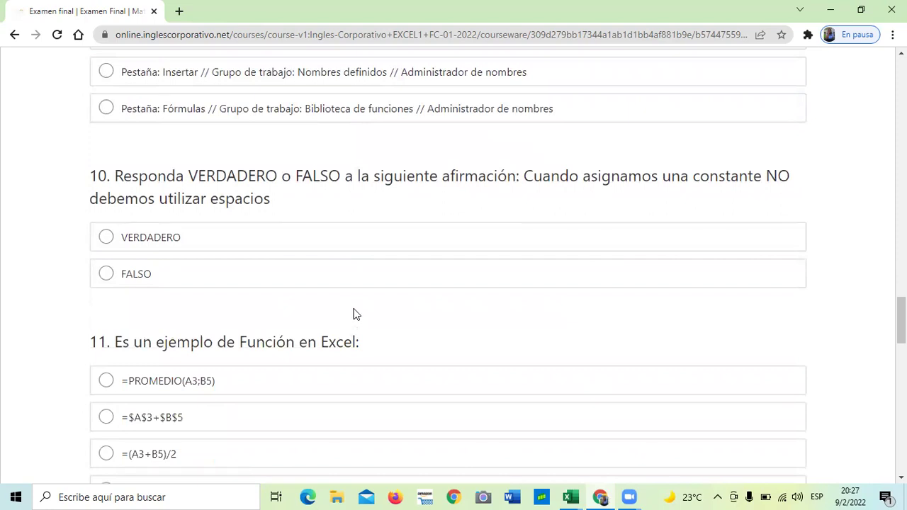
scroll(356, 312, down, 2)
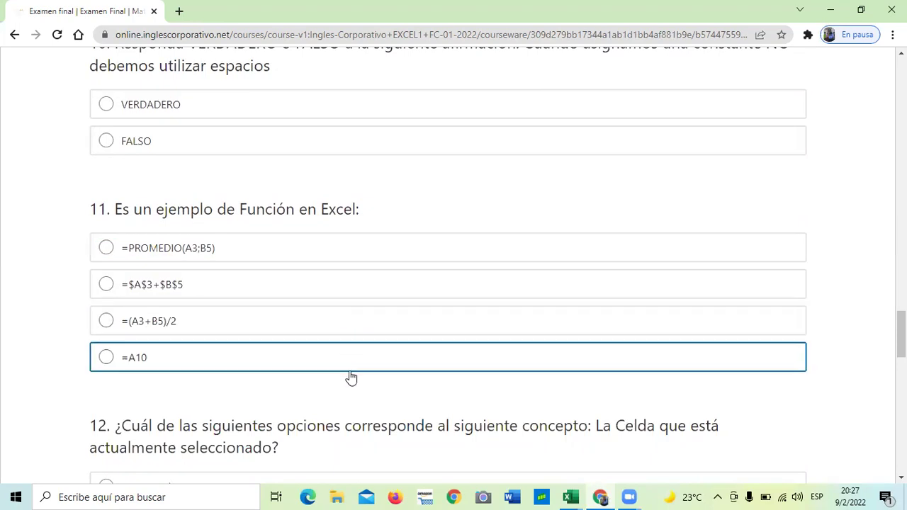
scroll(346, 372, down, 1)
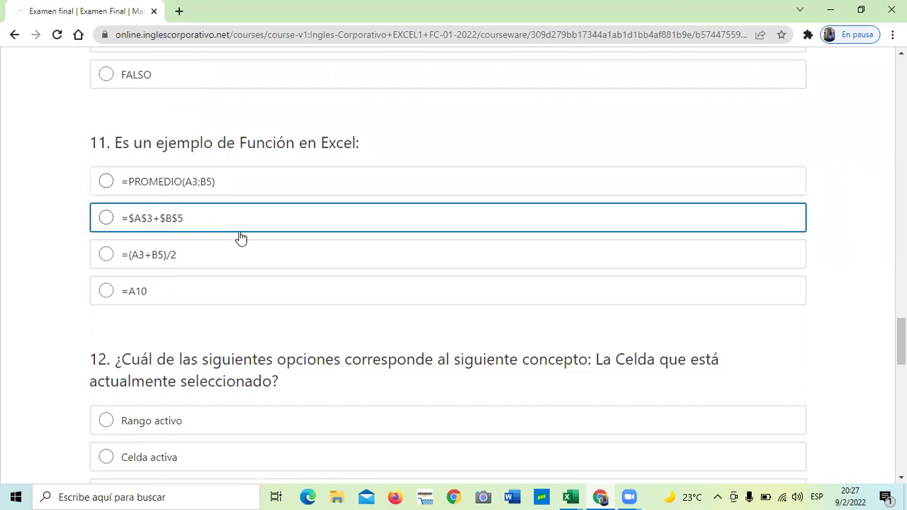
scroll(234, 268, down, 1)
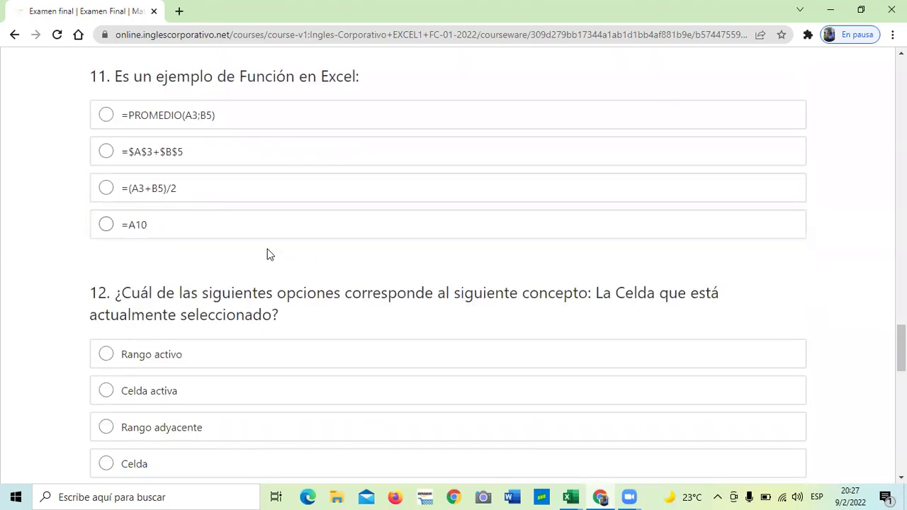
scroll(267, 253, down, 2)
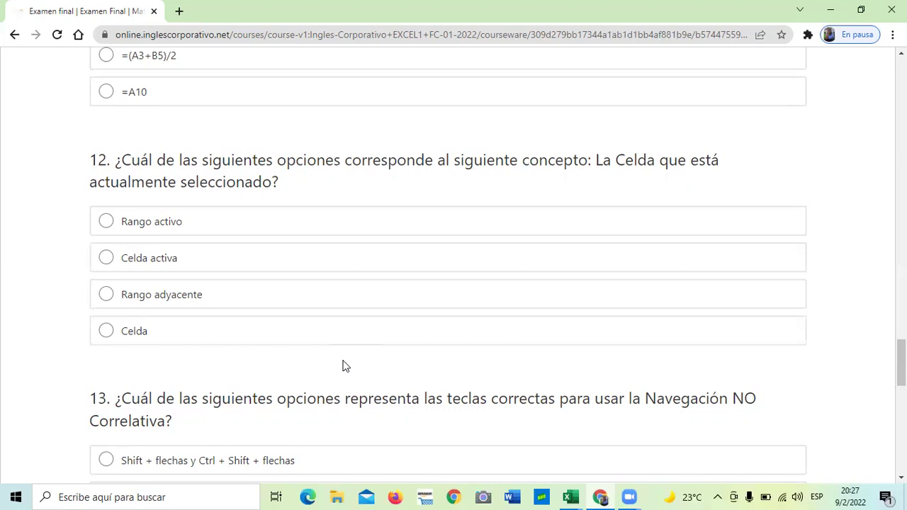
Read questions 13 to 15 on non-correlative navigation, the filter shortcut and the table tool's automatic Ordenar y Filtrar.
scroll(340, 361, down, 3)
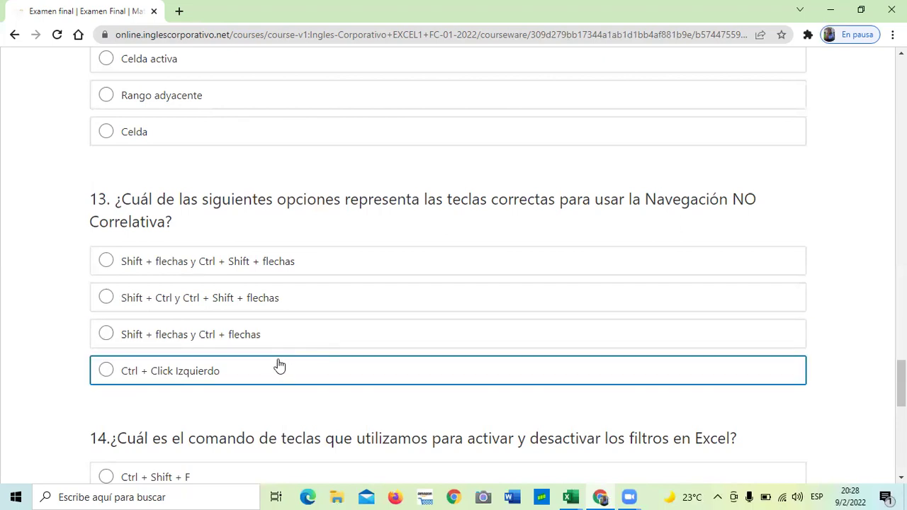
scroll(276, 365, down, 3)
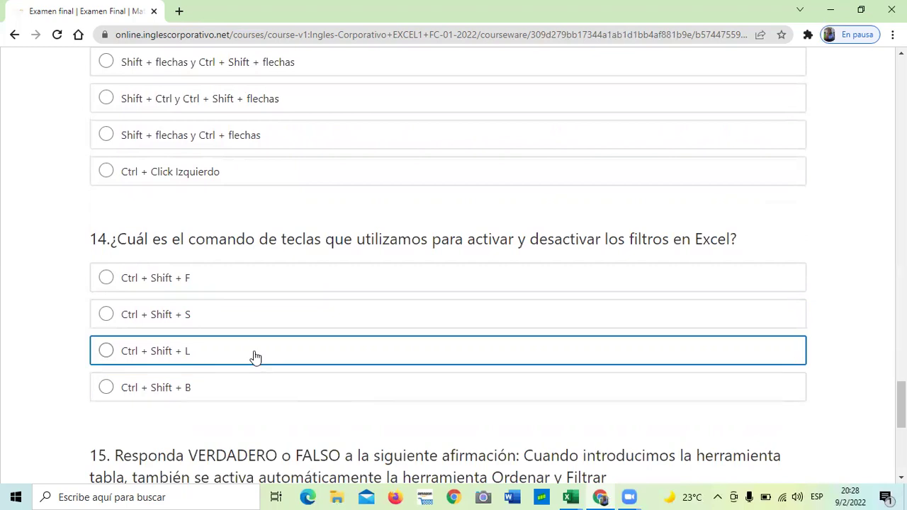
scroll(255, 357, down, 1)
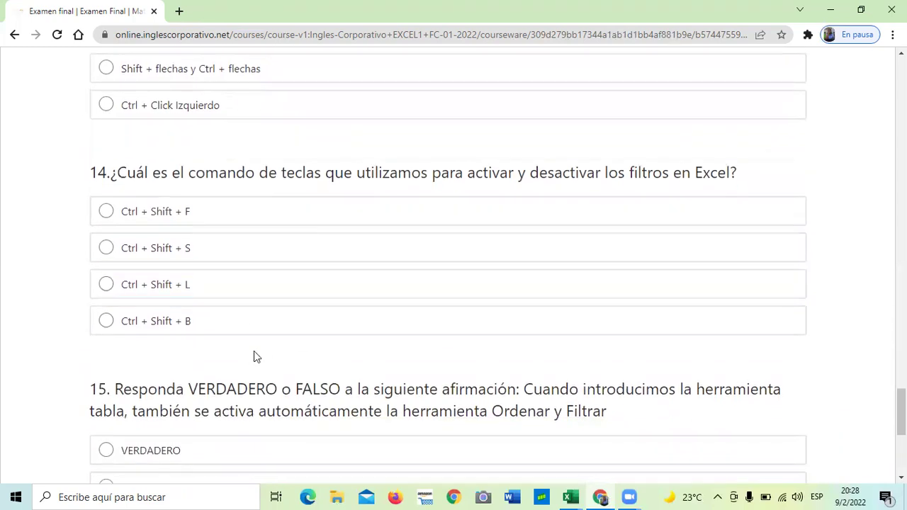
scroll(253, 356, down, 4)
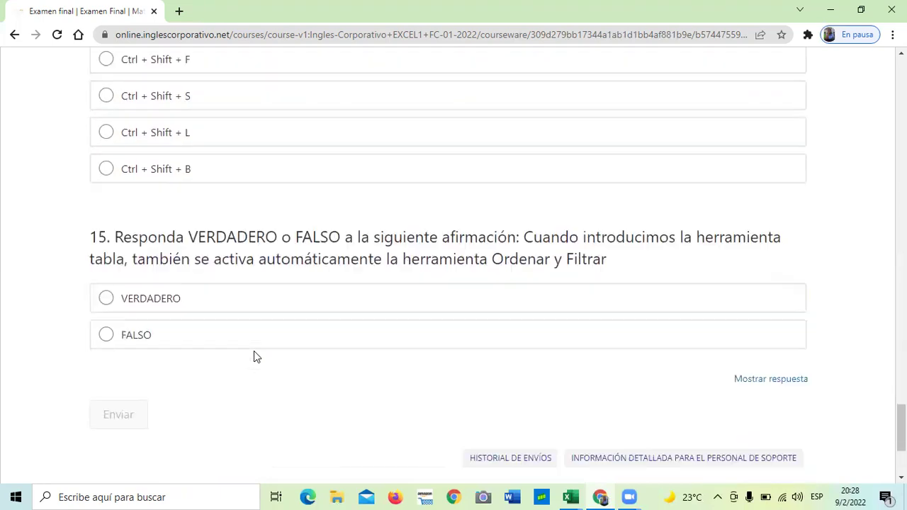
scroll(259, 362, up, 1)
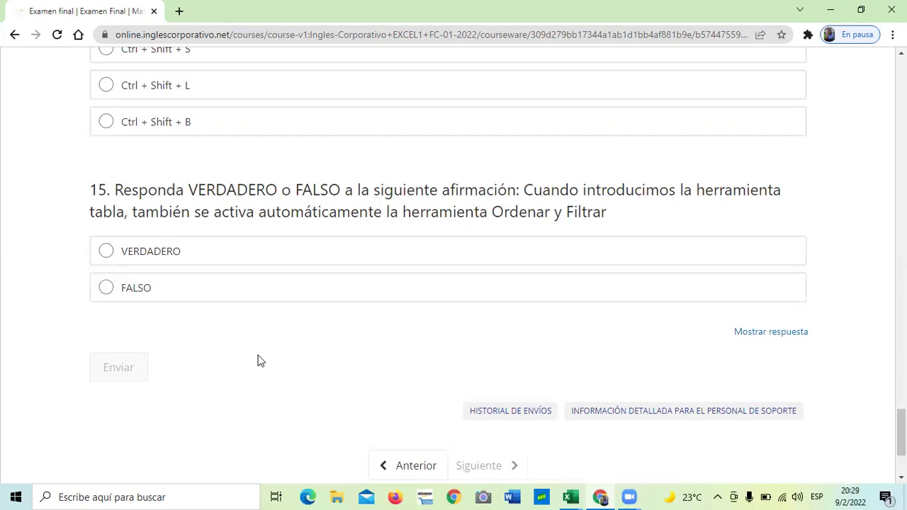
Show the answers for the Examen final and go back to question 1.
click(744, 334)
scroll(797, 324, up, 1)
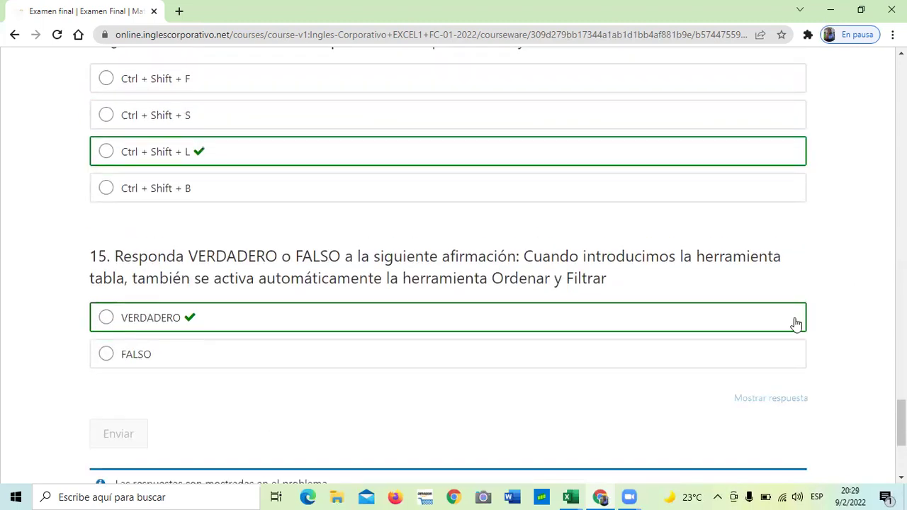
scroll(666, 310, up, 20)
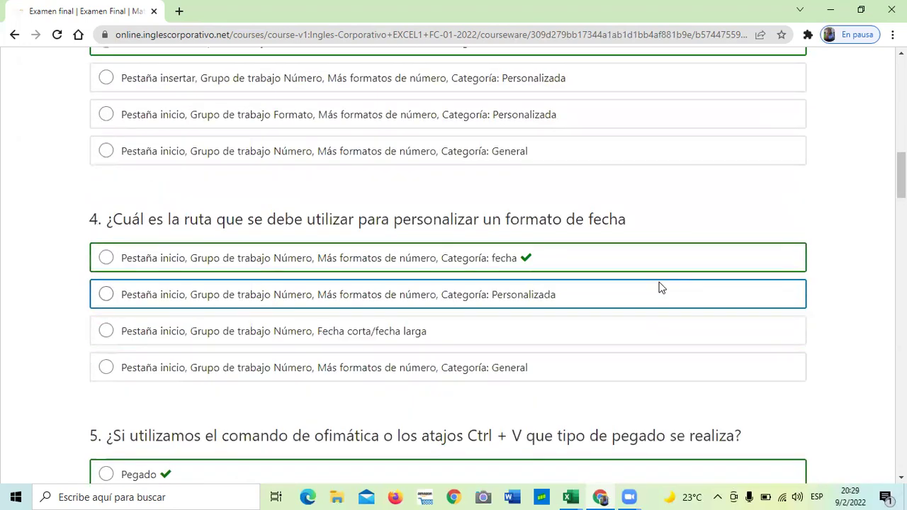
scroll(659, 287, up, 13)
scroll(666, 267, down, 3)
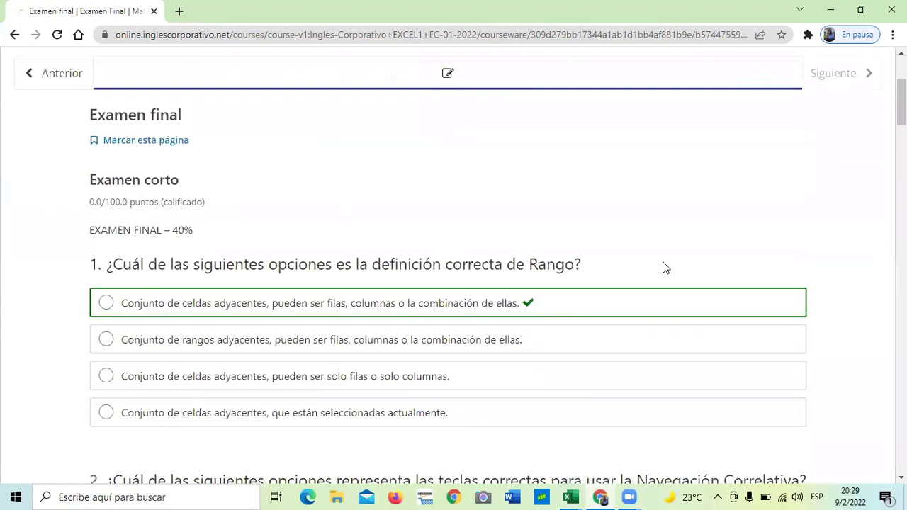
Review the marked correct answers of the final exam from question 1 through question 15.
scroll(666, 267, down, 4)
scroll(665, 267, down, 5)
scroll(665, 267, down, 5)
scroll(665, 268, down, 3)
scroll(665, 269, down, 3)
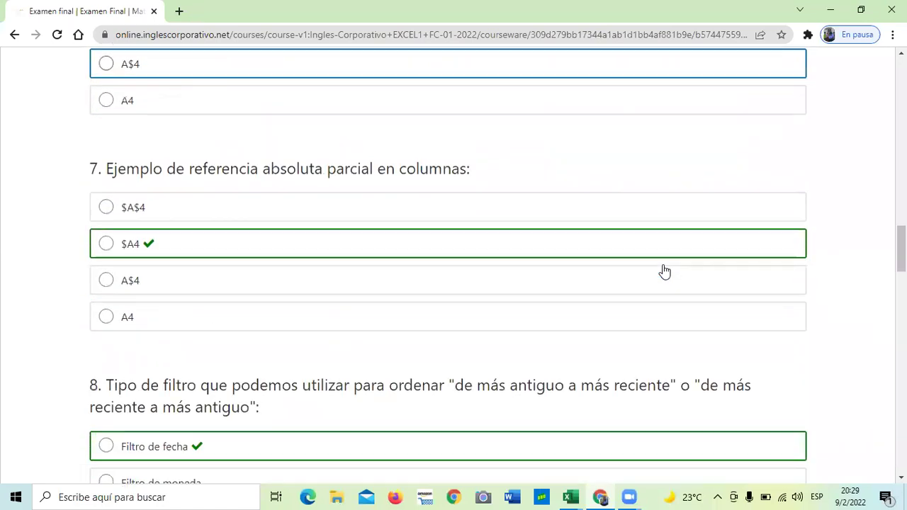
scroll(665, 271, down, 6)
scroll(665, 272, down, 8)
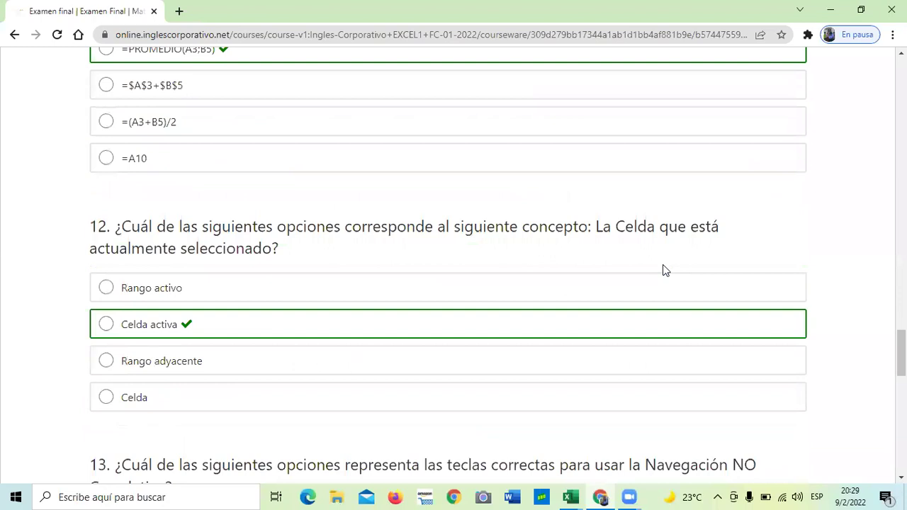
scroll(664, 270, down, 1)
scroll(664, 270, down, 2)
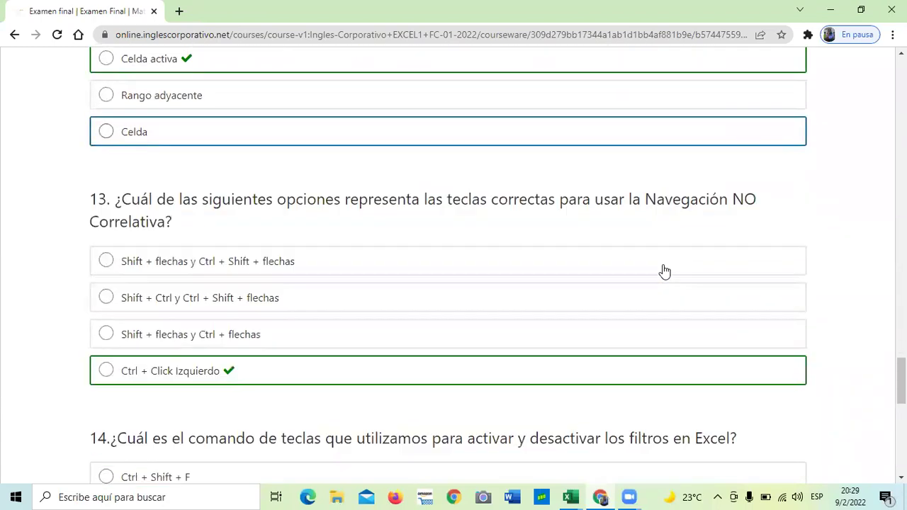
scroll(664, 270, down, 2)
scroll(664, 270, down, 1)
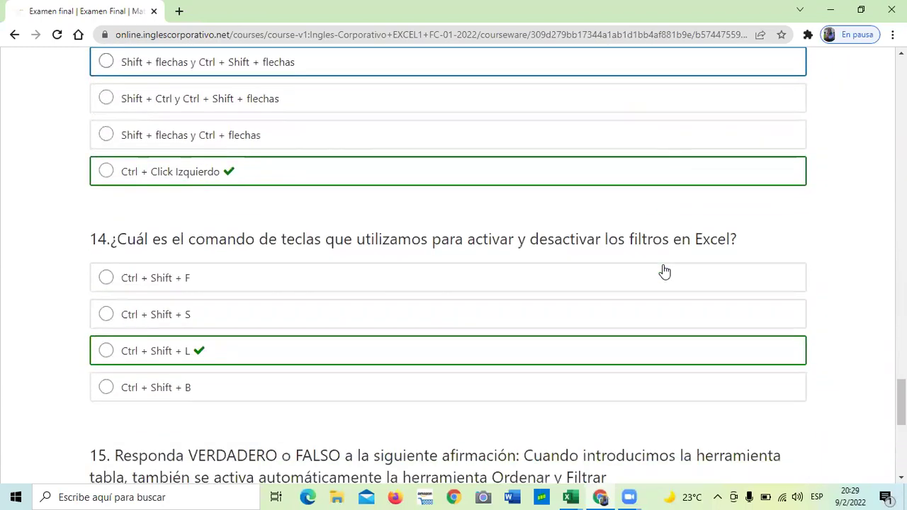
scroll(664, 266, down, 3)
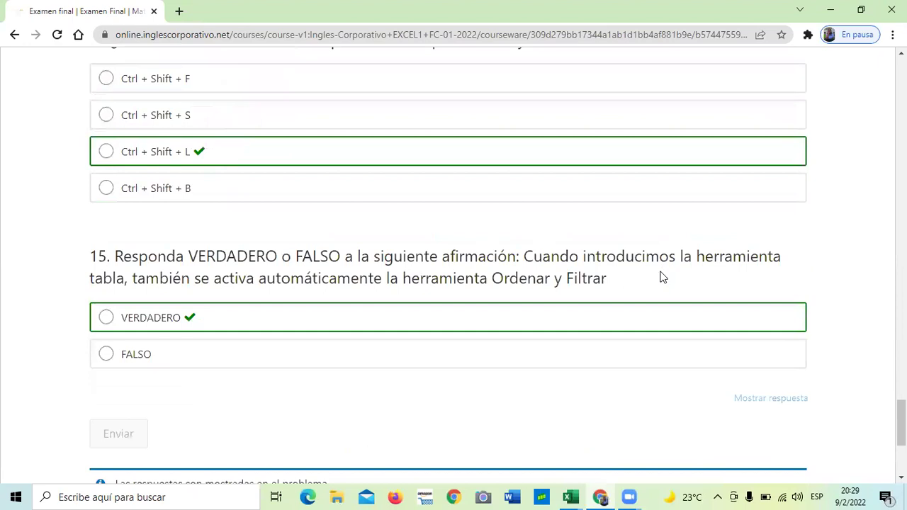
Leave the final exam for the Section 4 entry in the course outline and return to the start of the Excel básico page.
scroll(689, 392, up, 5)
scroll(690, 390, up, 15)
scroll(697, 380, up, 20)
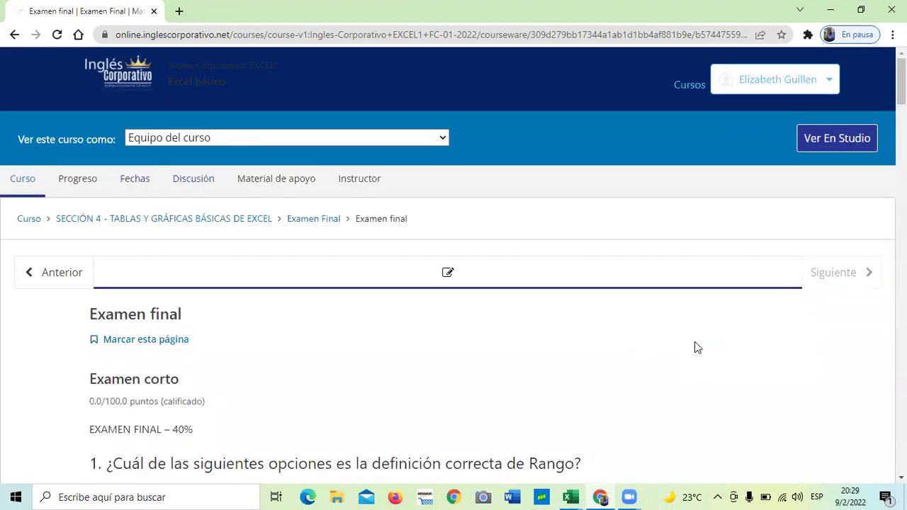
click(192, 221)
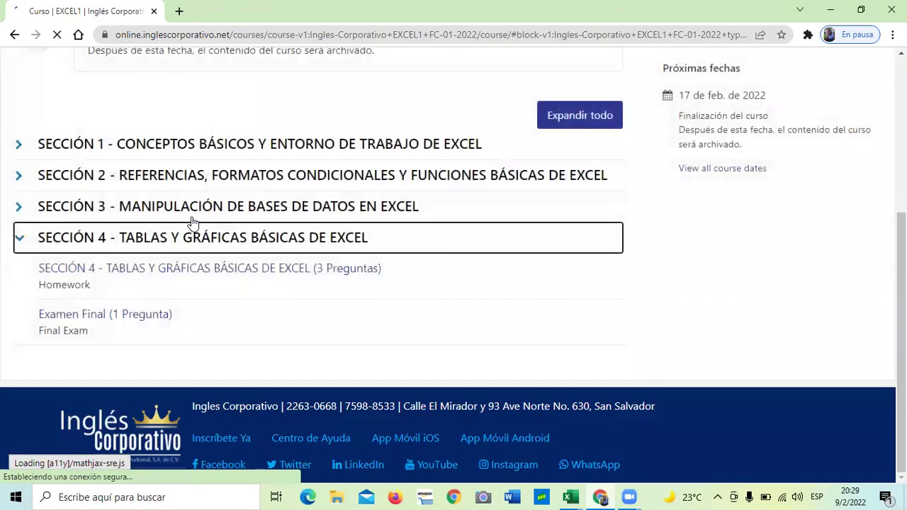
scroll(191, 222, up, 2)
scroll(88, 128, up, 2)
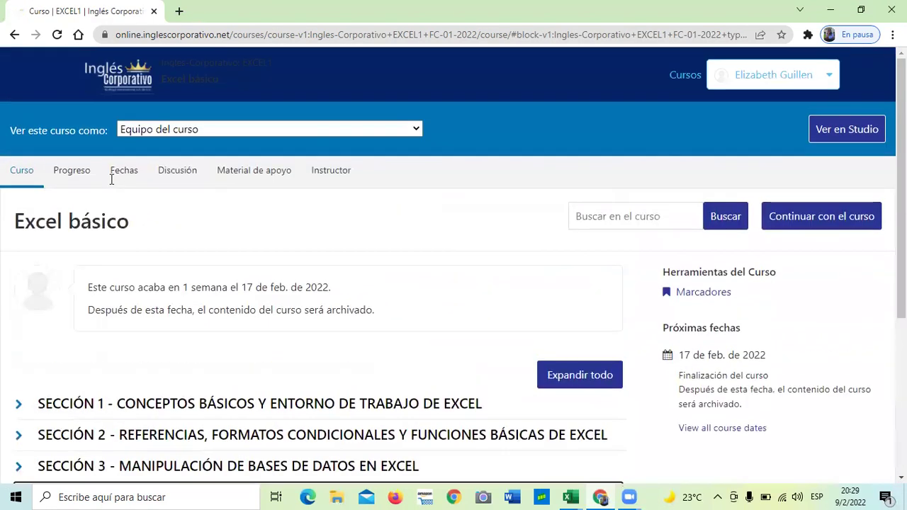
Open the course's Progreso page and examine the grade chart and the problem scores by section.
click(74, 177)
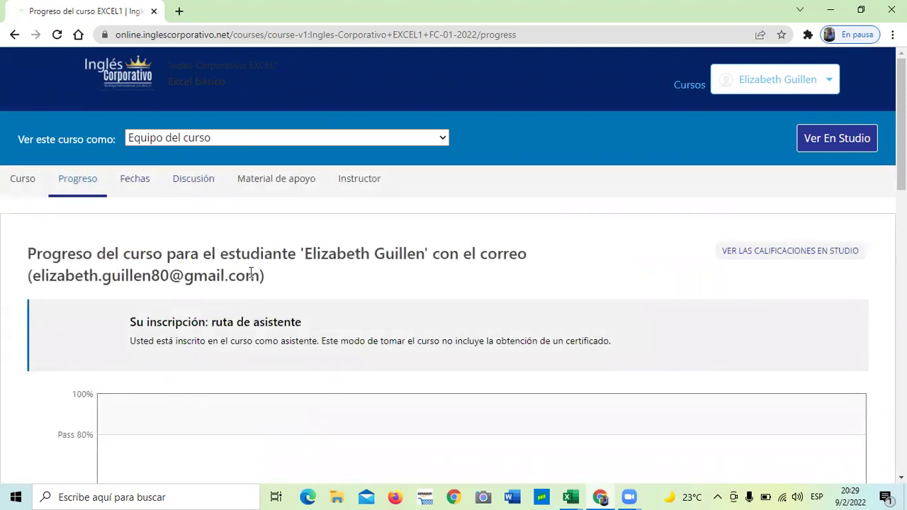
scroll(255, 269, down, 2)
scroll(684, 333, down, 2)
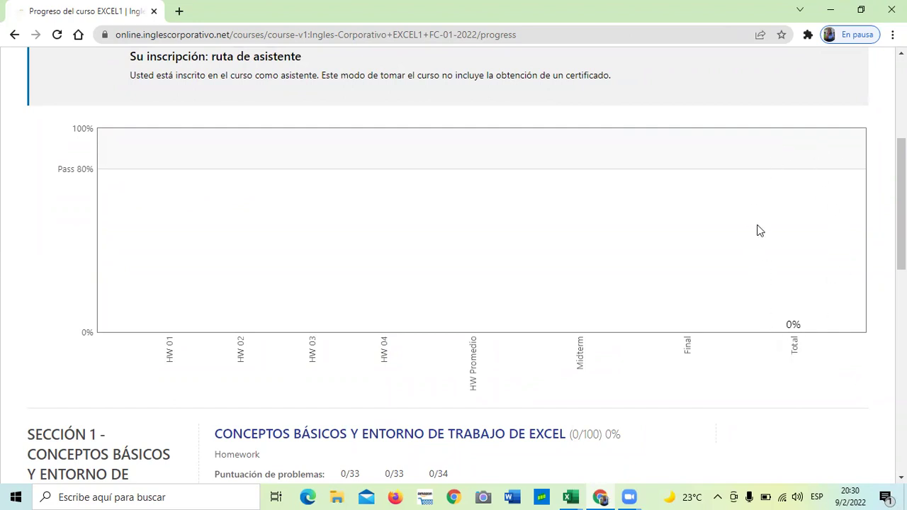
scroll(758, 229, down, 2)
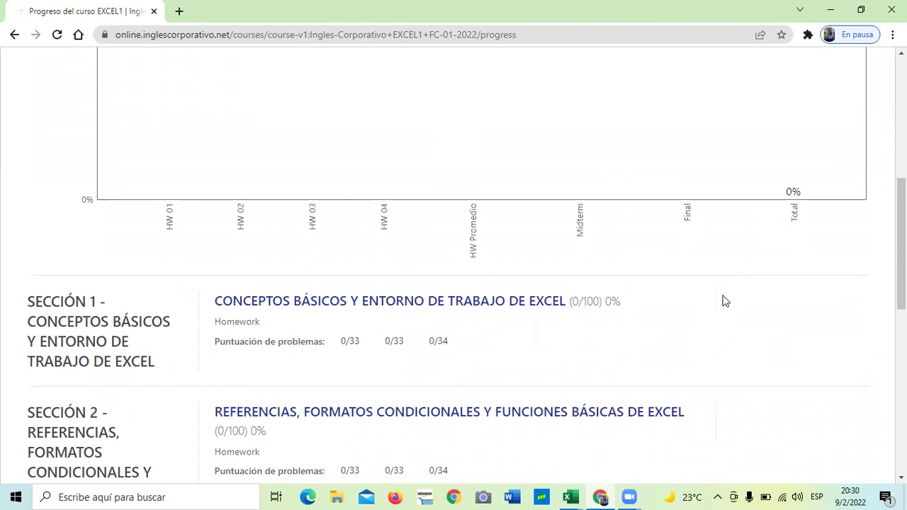
Review the progress page's section scores, 80% pass line and enrollment notice, then return to the course navigation.
scroll(720, 310, down, 3)
scroll(720, 310, up, 3)
scroll(720, 312, up, 1)
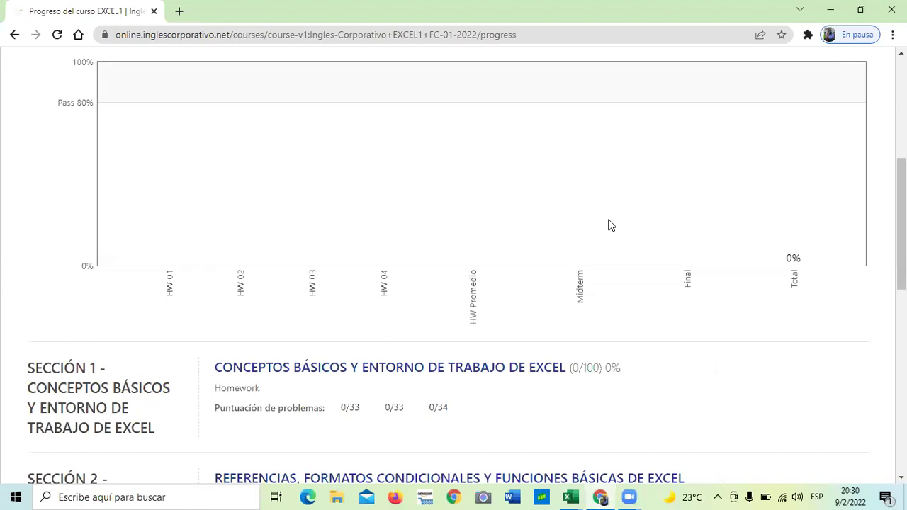
scroll(610, 226, up, 1)
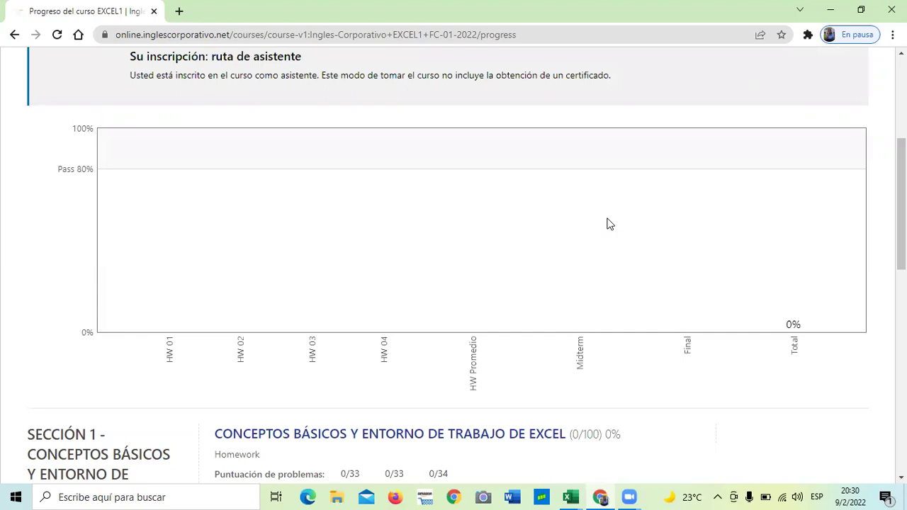
scroll(608, 225, up, 1)
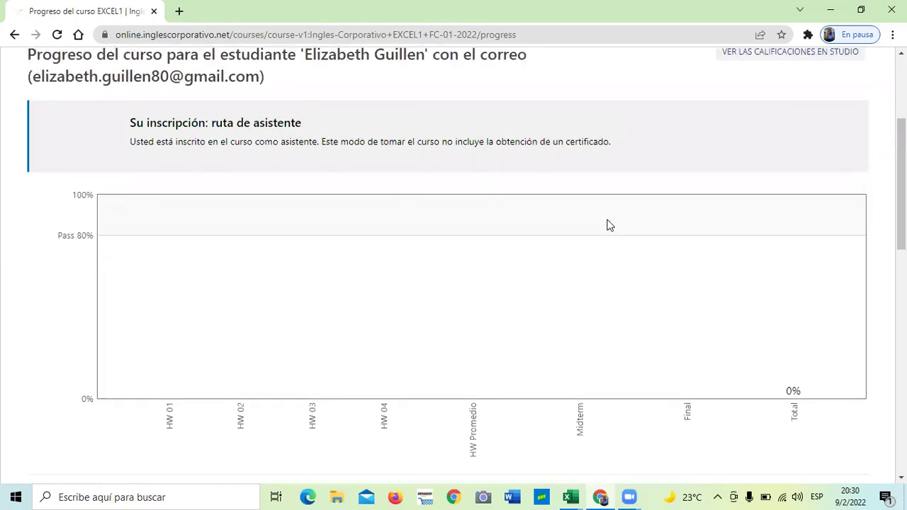
scroll(608, 226, down, 1)
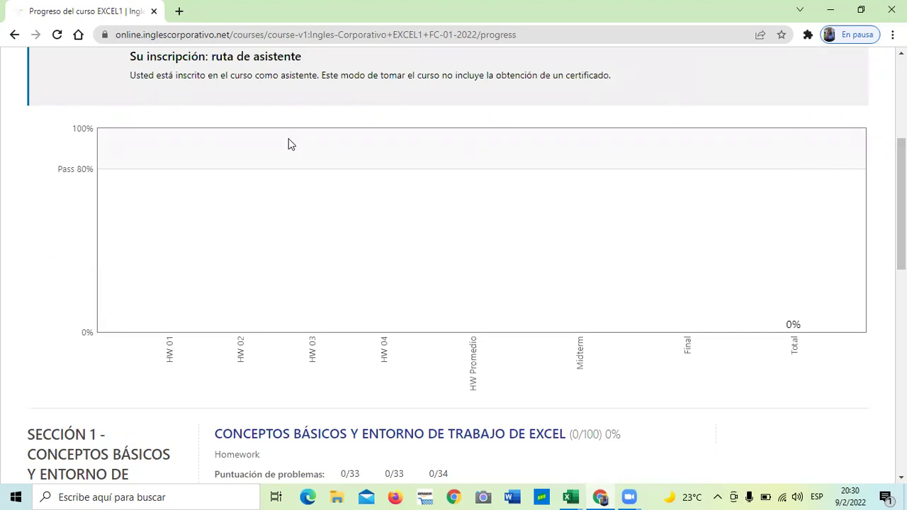
scroll(276, 150, up, 3)
scroll(223, 146, up, 2)
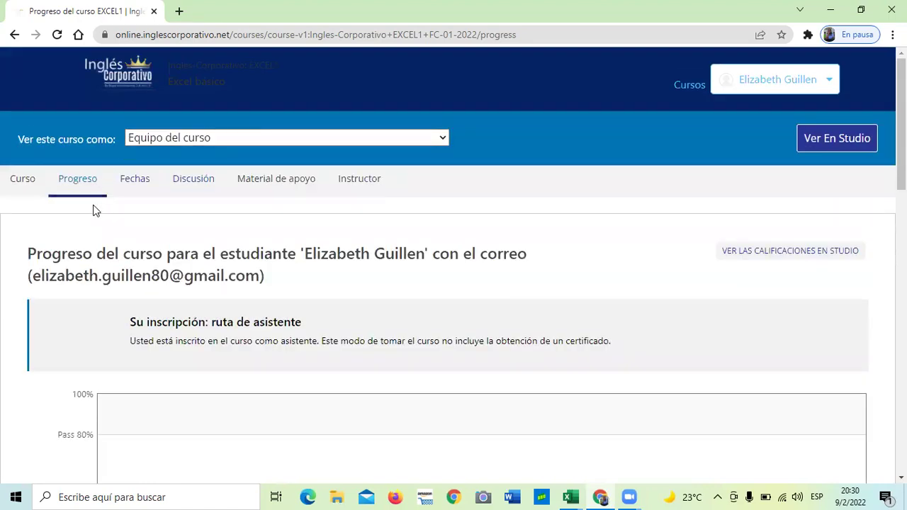
Return to the Curso outline, open the Section 4 homework unit and go to 4.9 Objetivo de la lección.
click(23, 181)
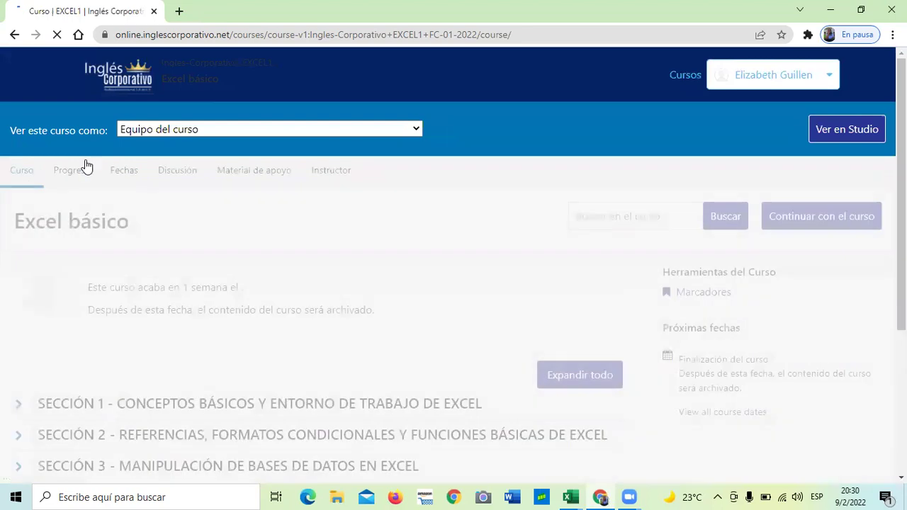
scroll(496, 326, down, 3)
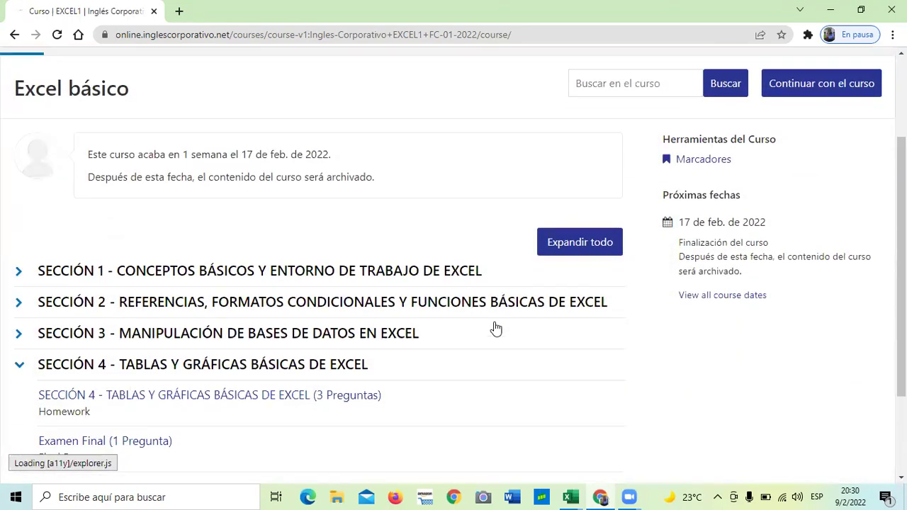
click(317, 298)
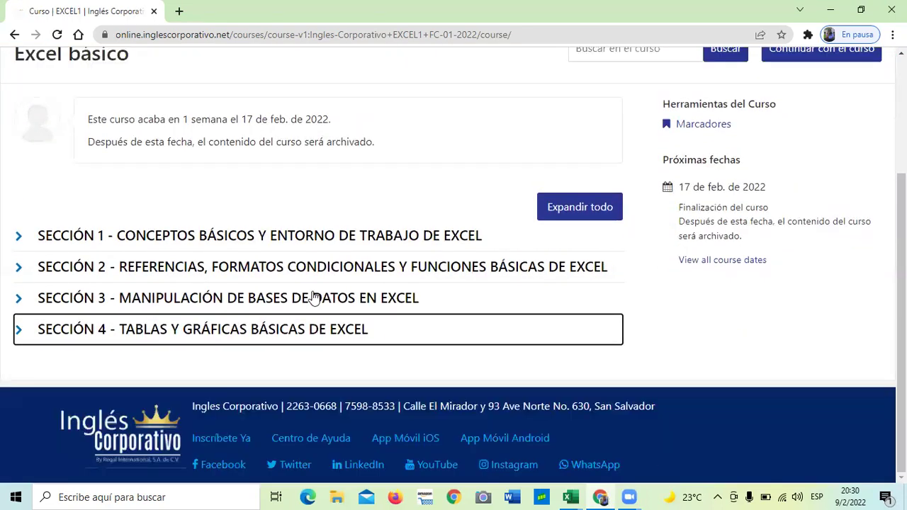
click(273, 333)
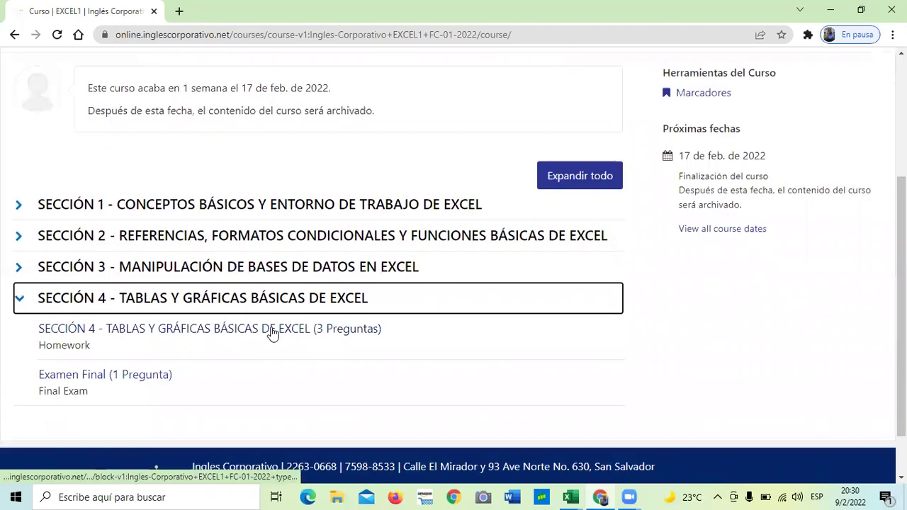
click(280, 331)
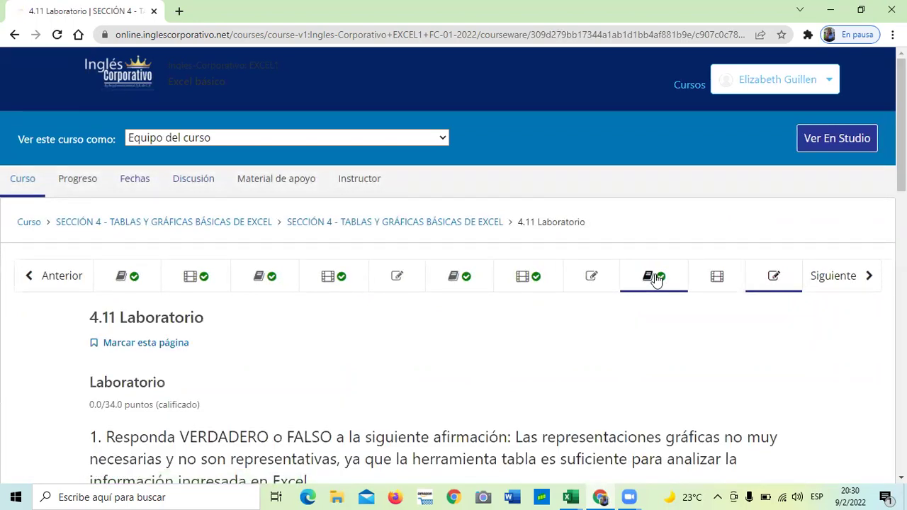
click(655, 279)
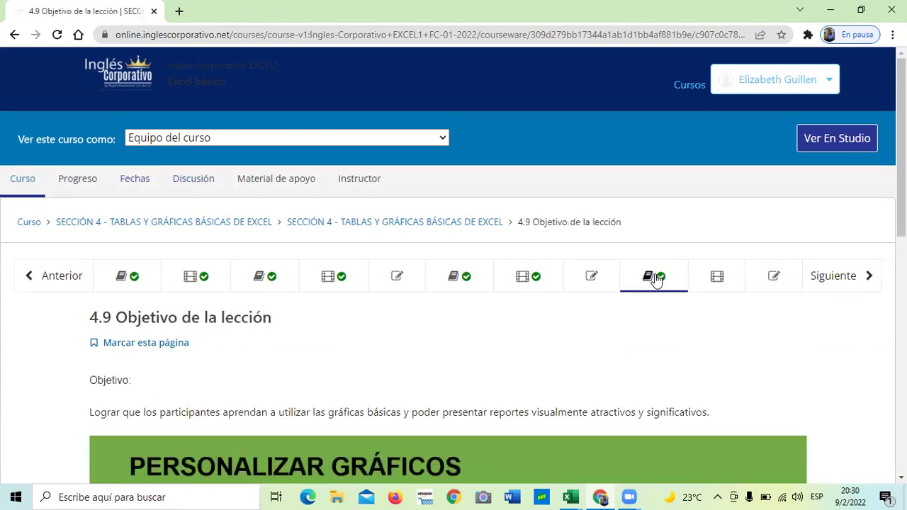
Read the 4.9 lesson objective and the Personalizar gráficos slide with its list of chart elements to customize.
scroll(655, 278, down, 2)
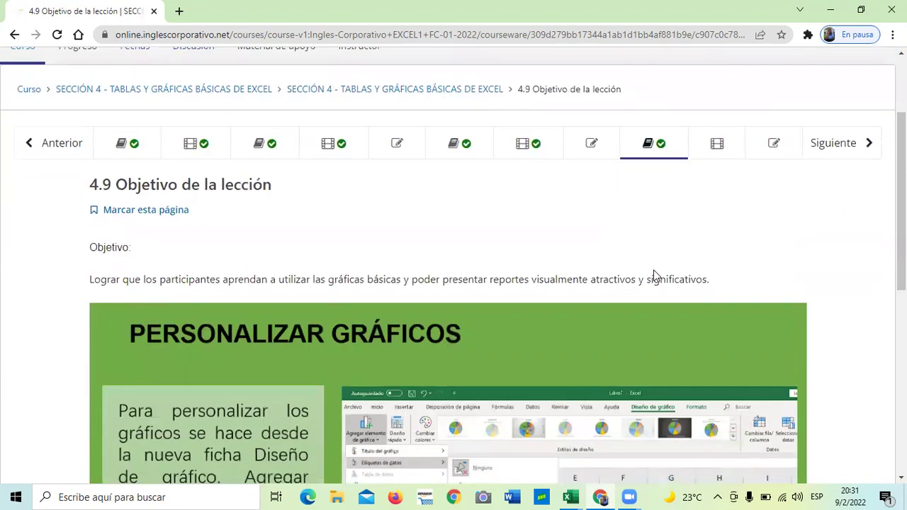
scroll(653, 273, down, 1)
scroll(653, 273, down, 2)
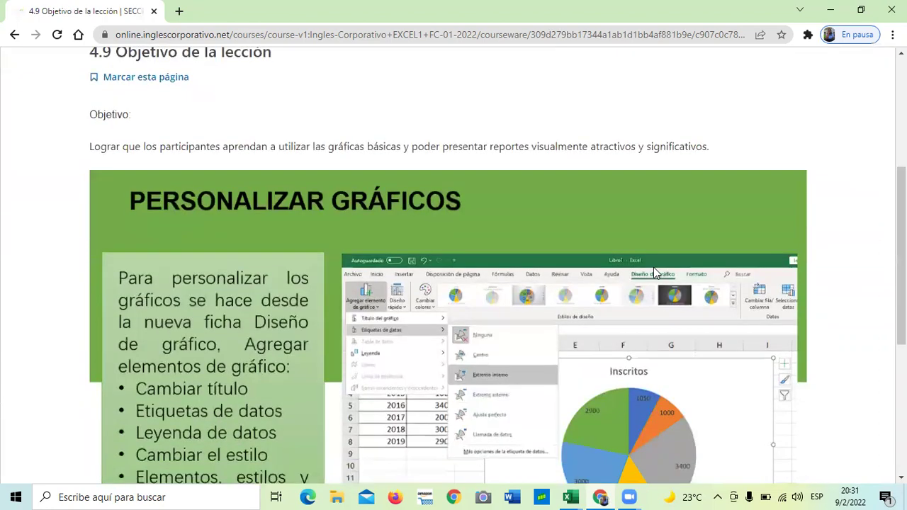
scroll(654, 267, down, 2)
scroll(583, 299, up, 2)
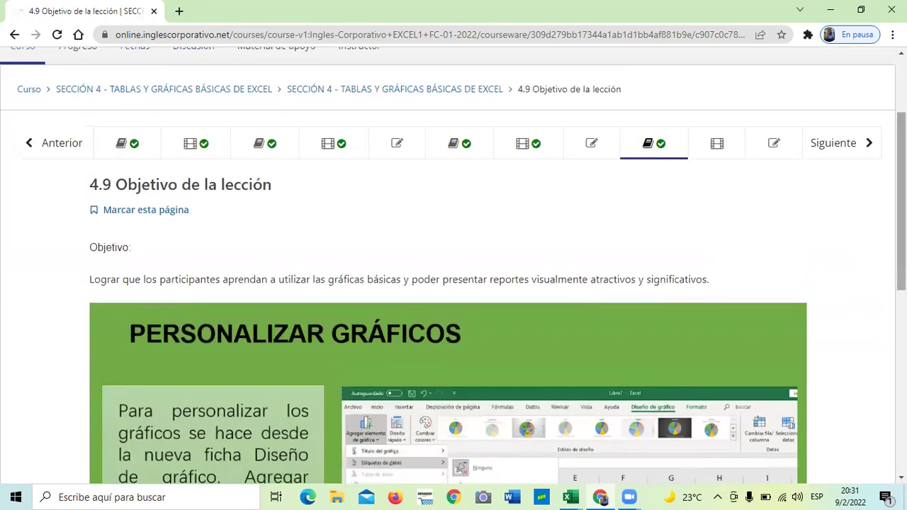
scroll(453, 266, down, 1)
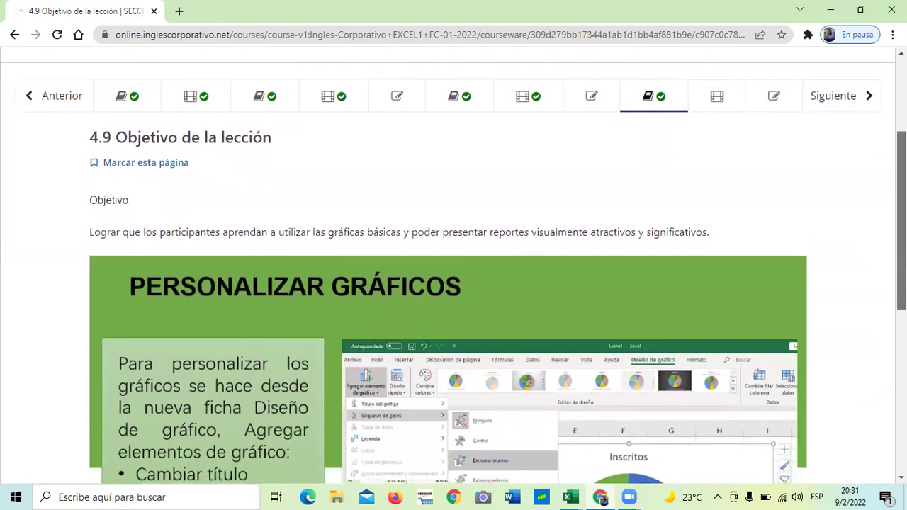
scroll(696, 275, up, 1)
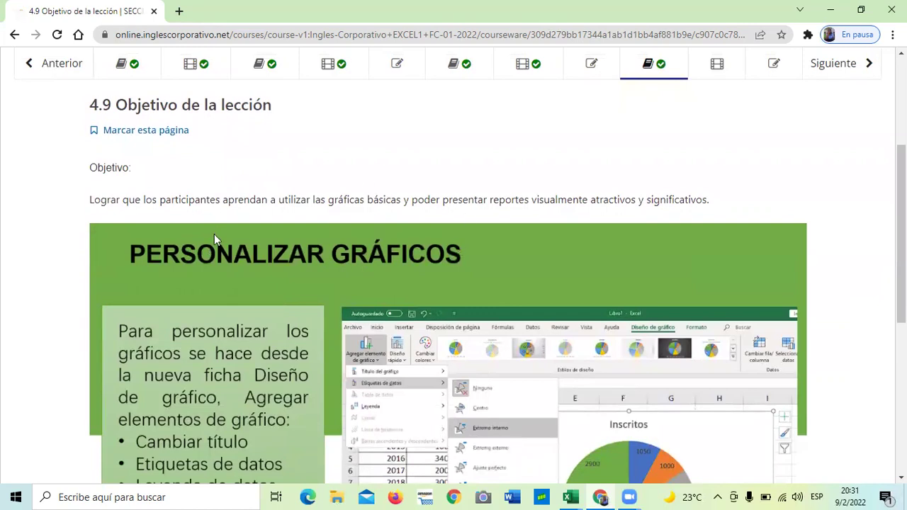
scroll(901, 202, up, 1)
scroll(453, 268, down, 1)
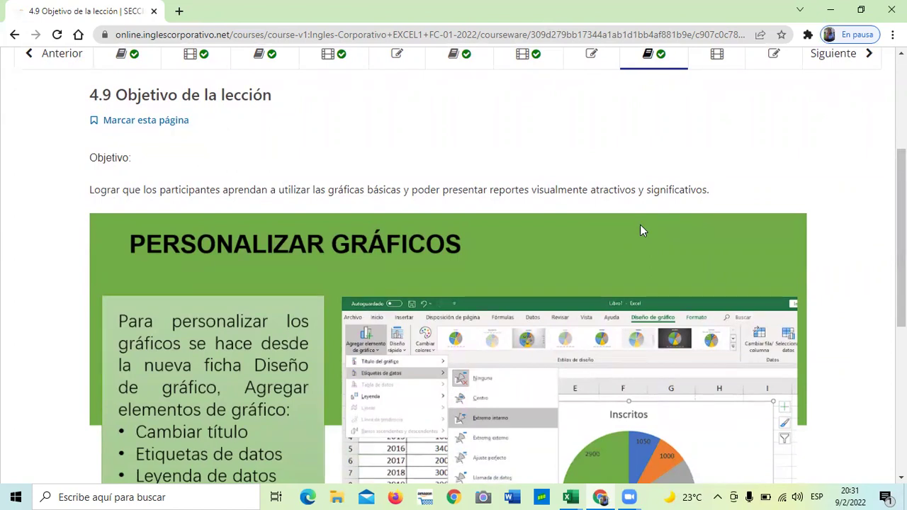
scroll(640, 224, down, 1)
scroll(640, 225, down, 1)
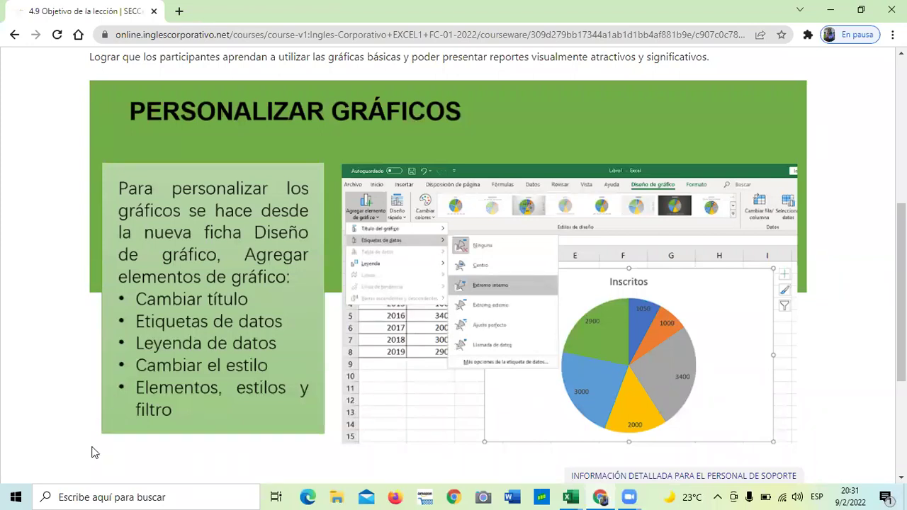
scroll(229, 339, down, 3)
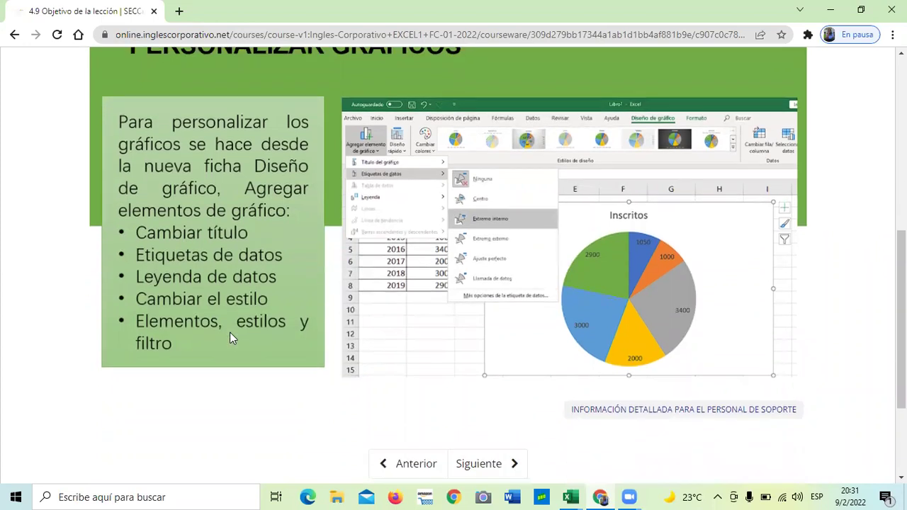
Continue to 4.10 - Gráficas básicas and look over its video and the materials below it.
click(470, 309)
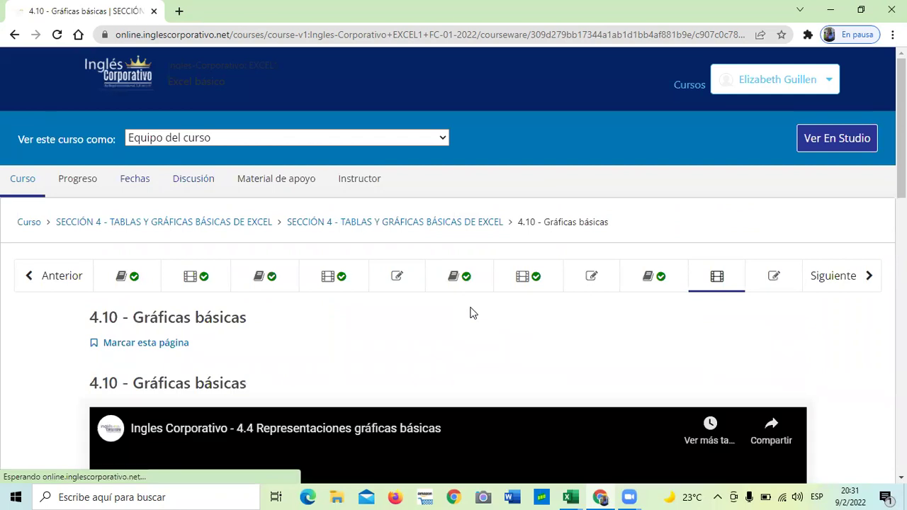
scroll(467, 304, down, 1)
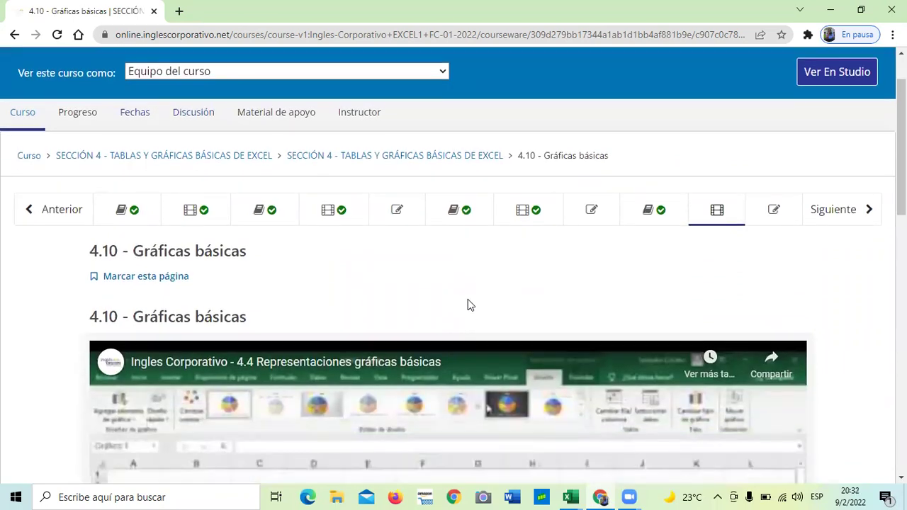
scroll(467, 304, down, 4)
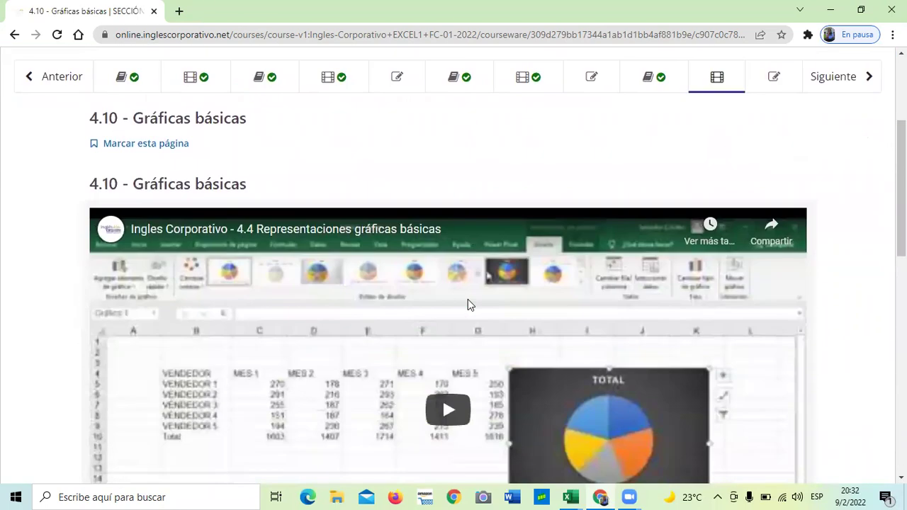
scroll(468, 301, down, 1)
scroll(462, 318, up, 1)
scroll(462, 318, down, 2)
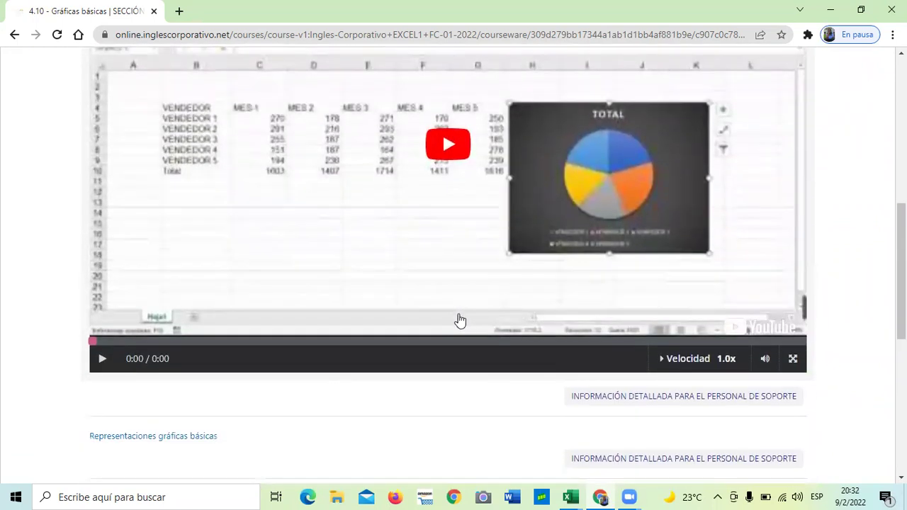
scroll(459, 330, up, 1)
scroll(457, 339, up, 3)
scroll(455, 336, down, 1)
scroll(456, 336, down, 1)
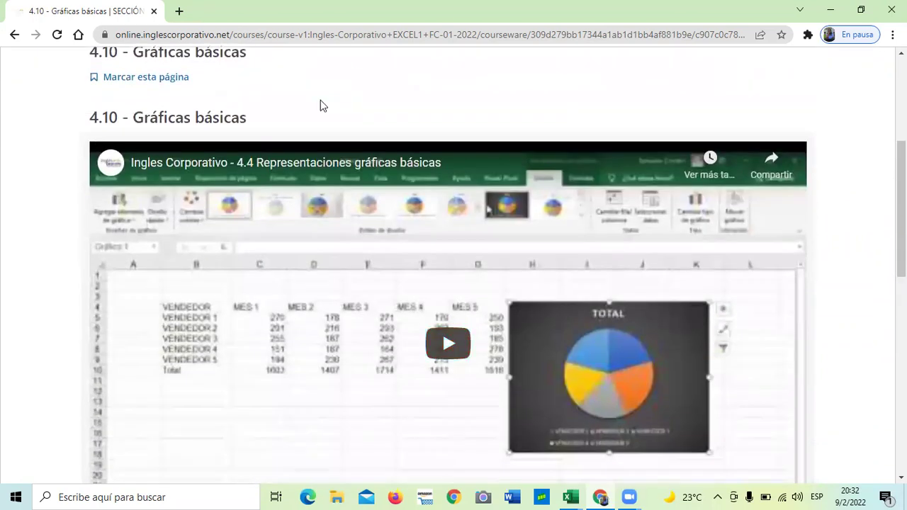
Play the 4.4 Representaciones gráficas básicas video, raise the volume and pause the playback.
click(448, 348)
scroll(448, 351, down, 1)
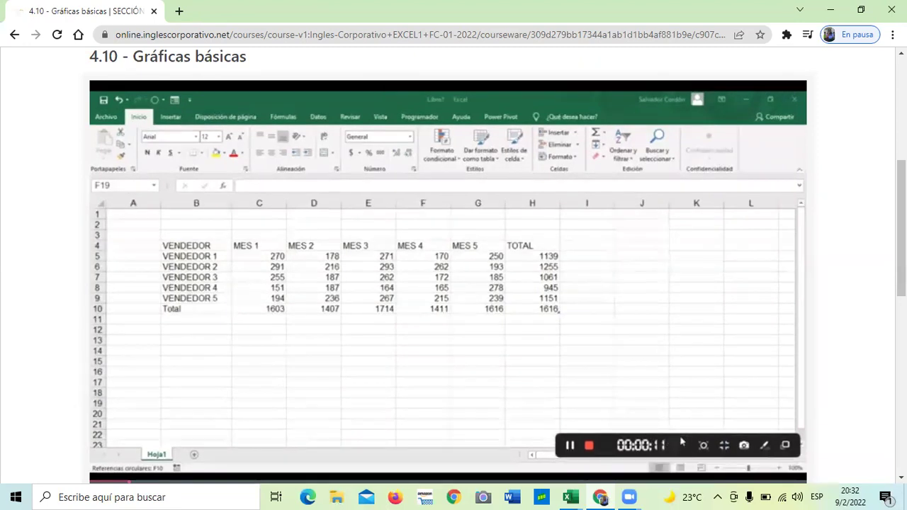
mouse_move(499, 345)
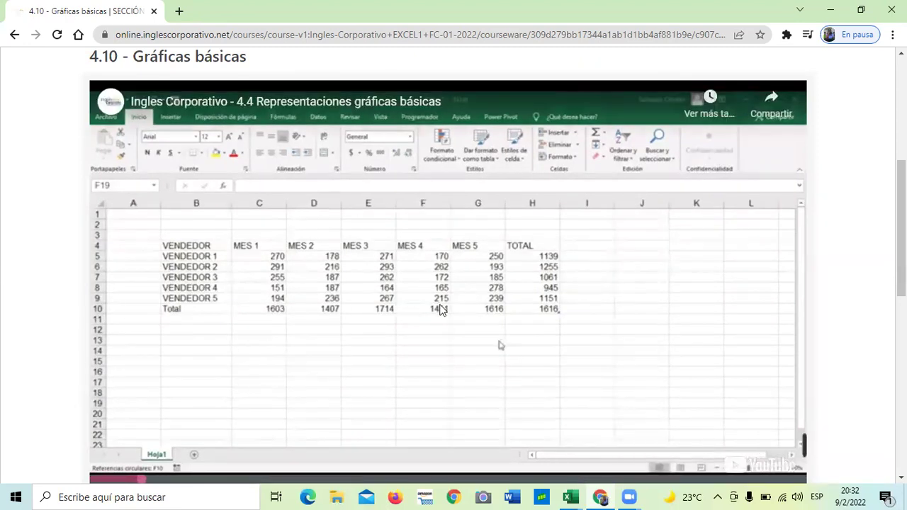
key(XF86AudioRaiseVolume)
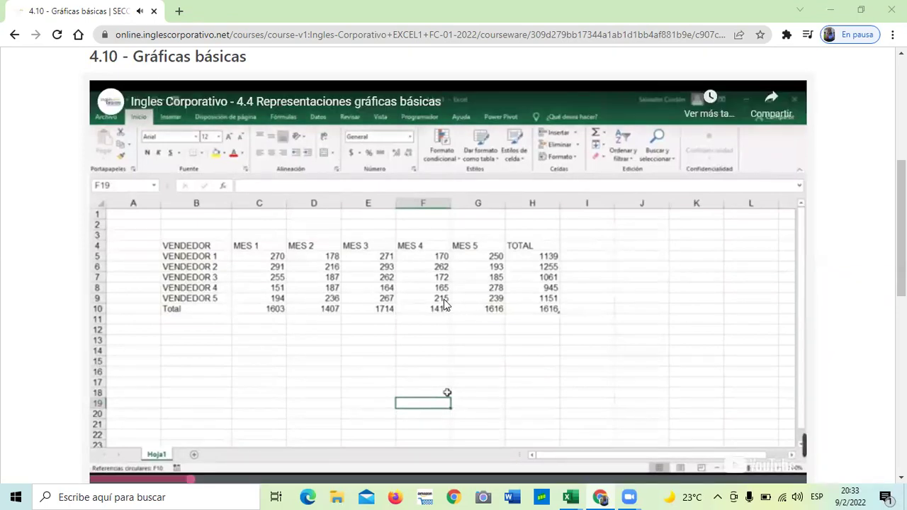
click(336, 106)
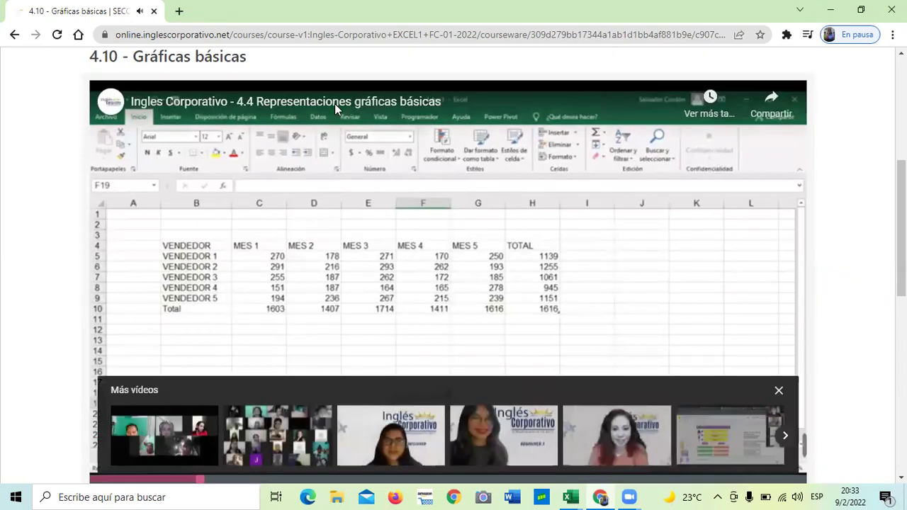
Rewind the lesson video to about 0:20, resume it with the volume raised and watch the pie chart demonstration.
scroll(205, 283, down, 2)
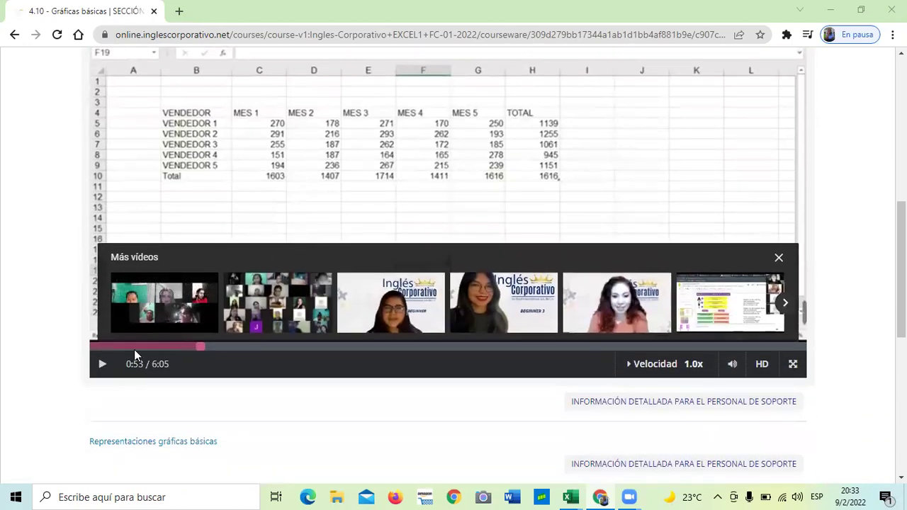
scroll(379, 336, up, 2)
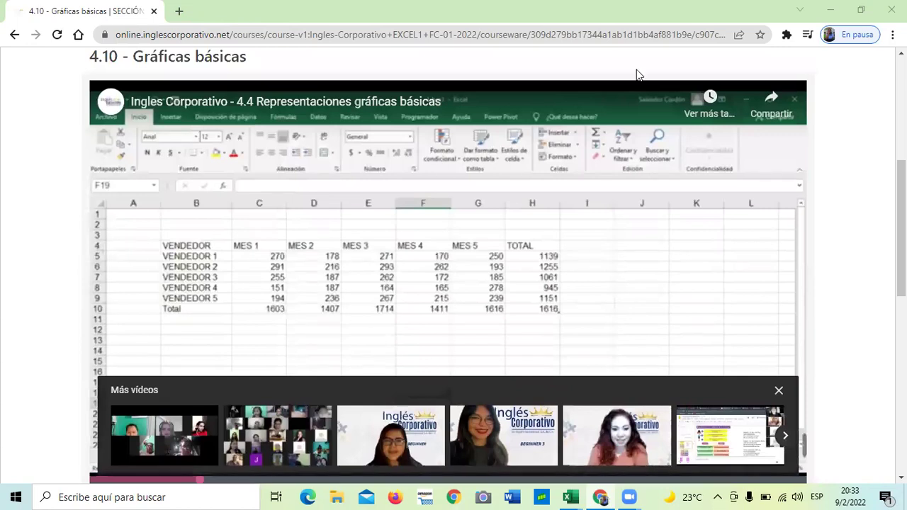
scroll(300, 297, down, 2)
scroll(302, 292, down, 1)
drag(201, 354, 134, 351)
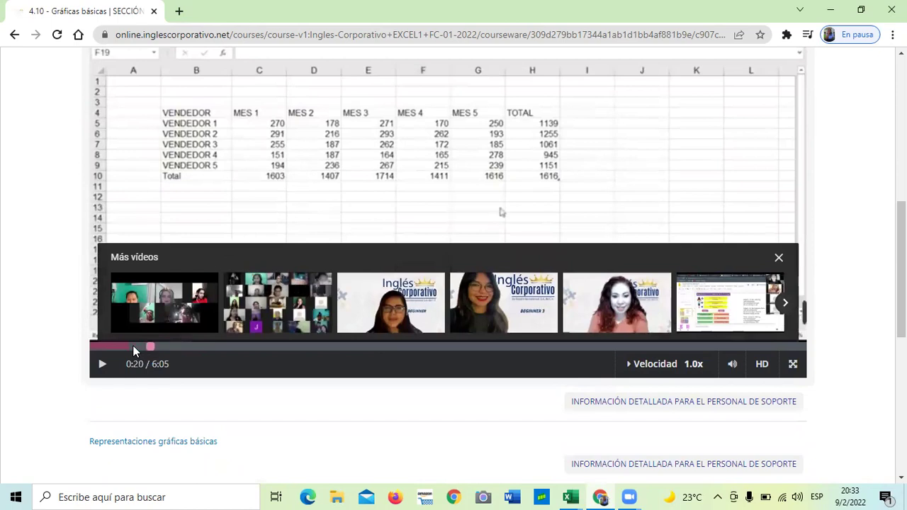
scroll(469, 237, up, 3)
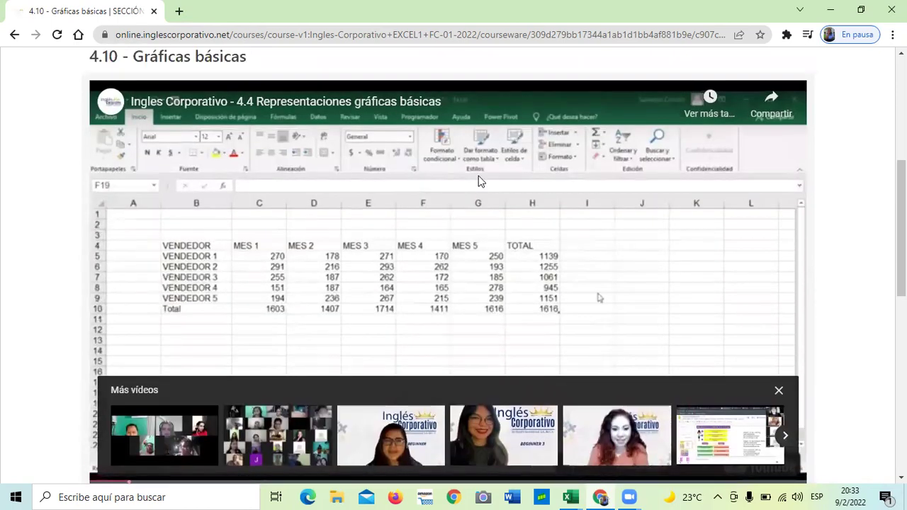
click(425, 238)
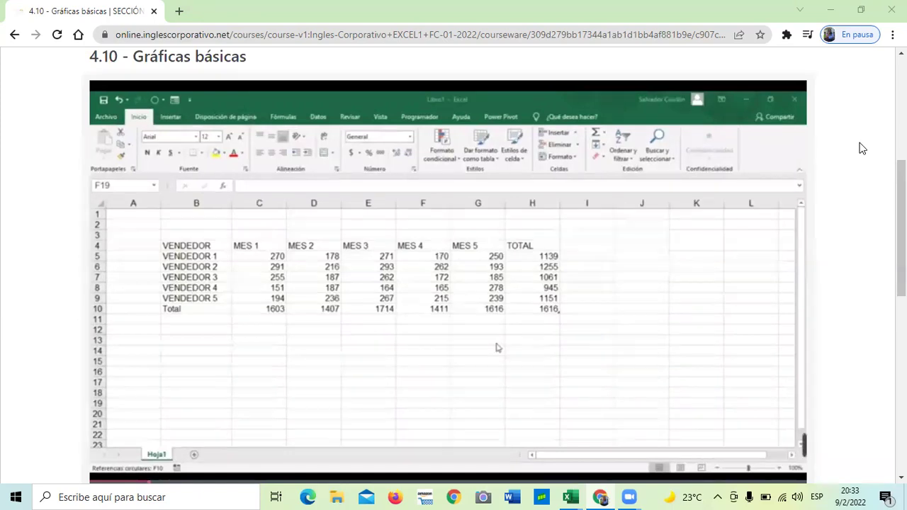
key(XF86AudioRaiseVolume)
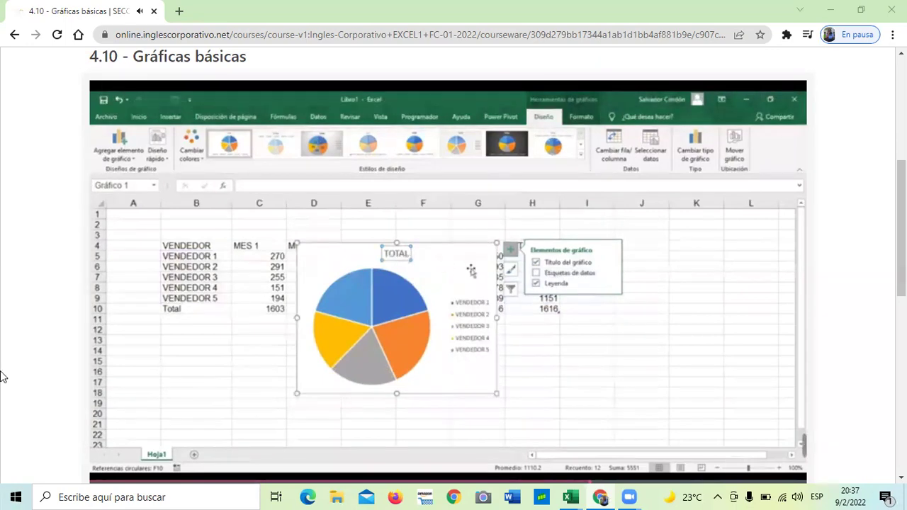
scroll(5, 374, up, 1)
scroll(4, 373, up, 1)
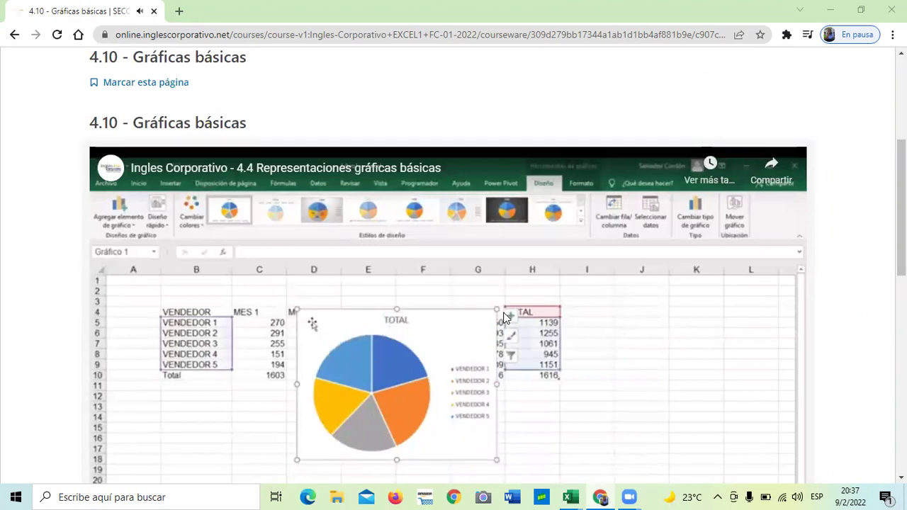
Watch the lesson video to its end, look over the material below it, and switch to Excel's 4.4 Representaciones gráficas básicas workbook.
scroll(213, 303, down, 2)
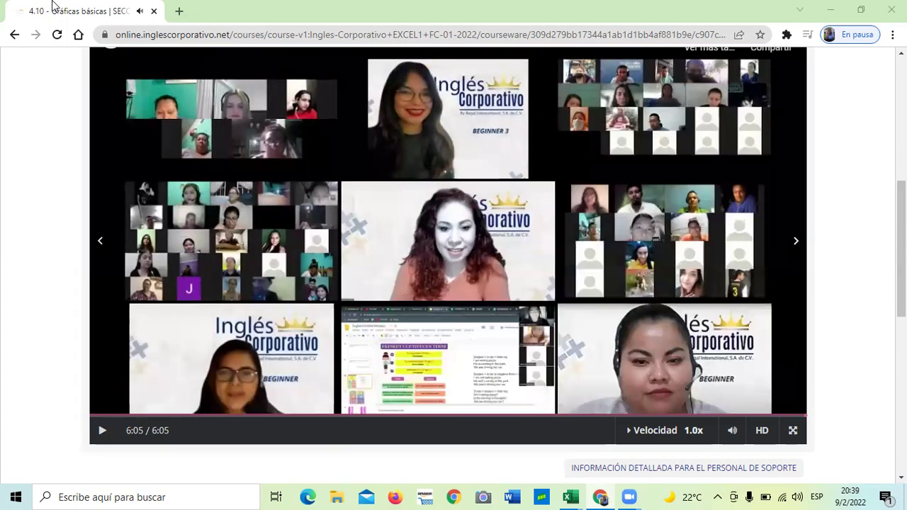
scroll(537, 354, down, 1)
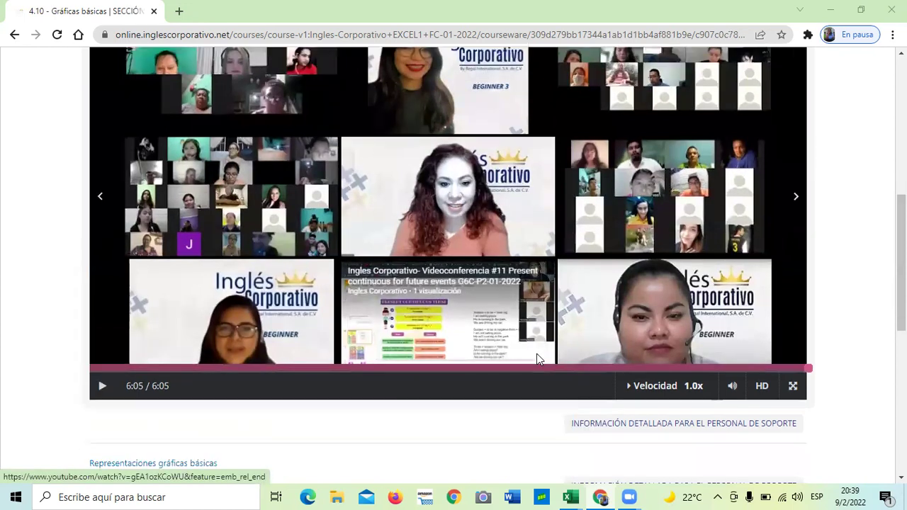
scroll(470, 382, up, 1)
scroll(163, 374, down, 2)
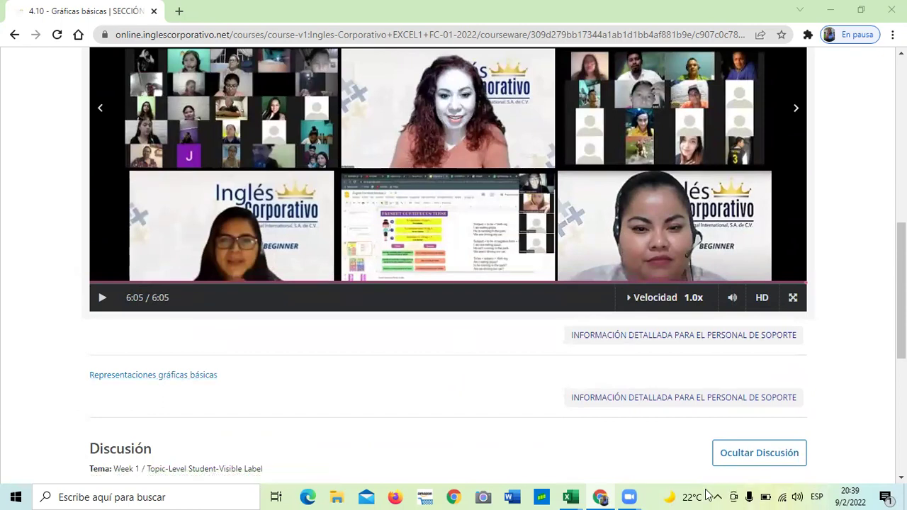
mouse_move(567, 496)
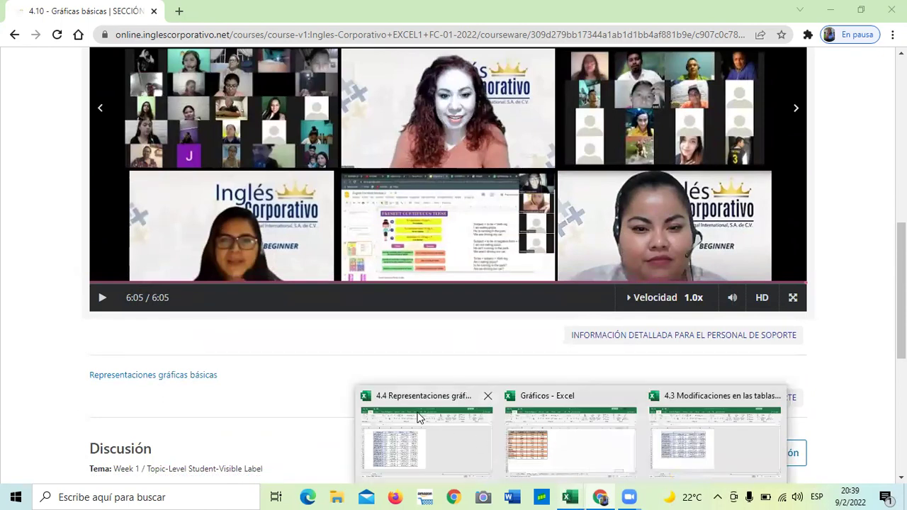
click(449, 442)
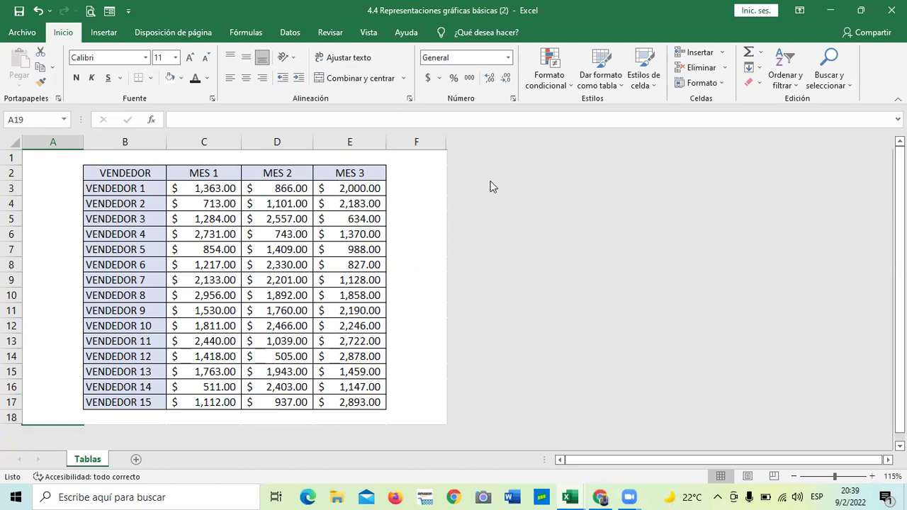
Unhide all the hidden columns after column F on the Tablas sheet.
mouse_move(448, 140)
mouse_down()
mouse_move(472, 140)
mouse_move(432, 138)
mouse_move(457, 142)
mouse_up()
right_click(452, 167)
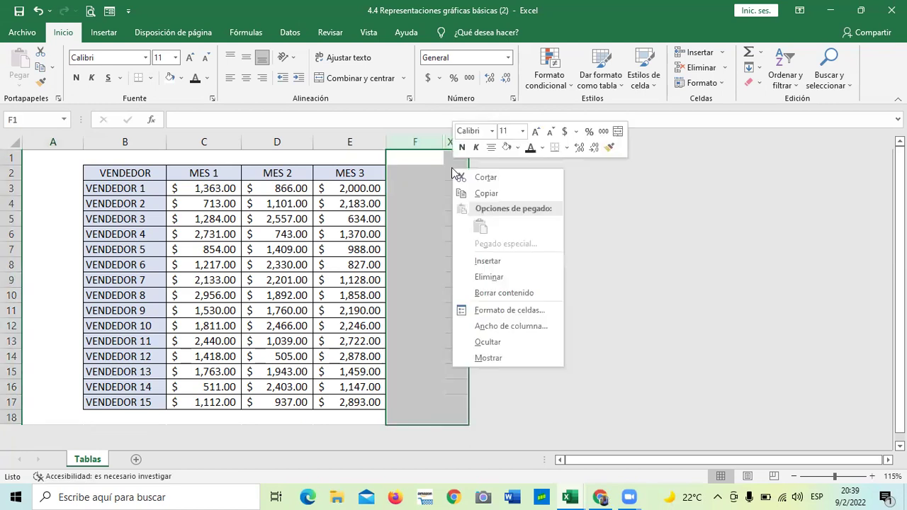
click(507, 358)
Try to unhide the rows below row 18 with that row selected, and increase row 18's height.
scroll(543, 293, down, 4)
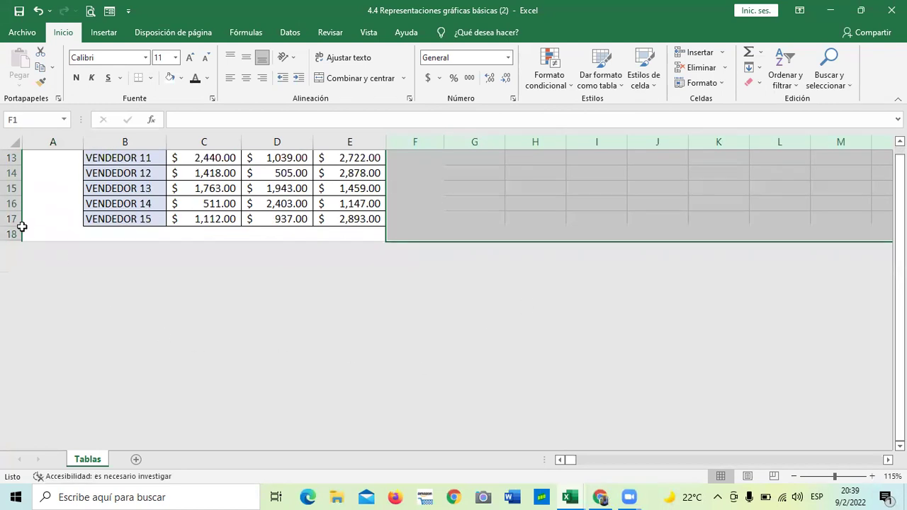
drag(12, 233, 11, 233)
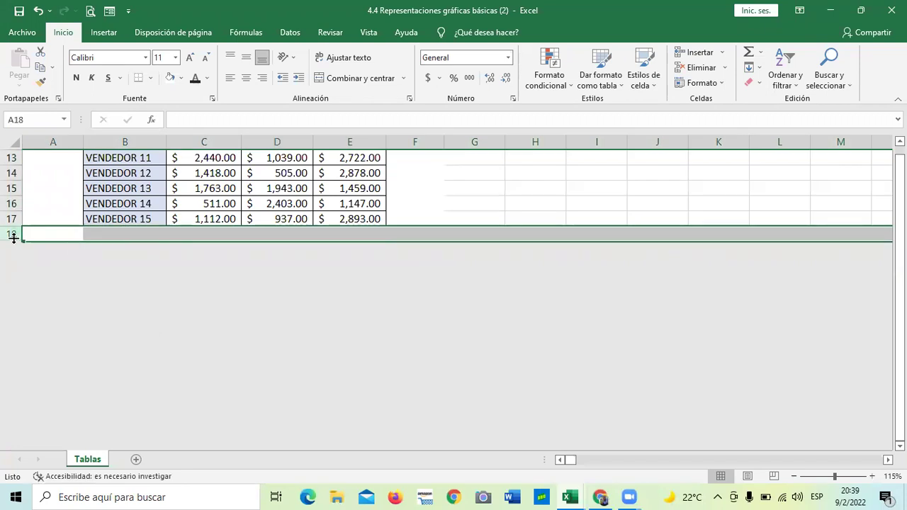
drag(12, 232, 12, 231)
right_click(102, 234)
click(138, 426)
drag(12, 239, 12, 258)
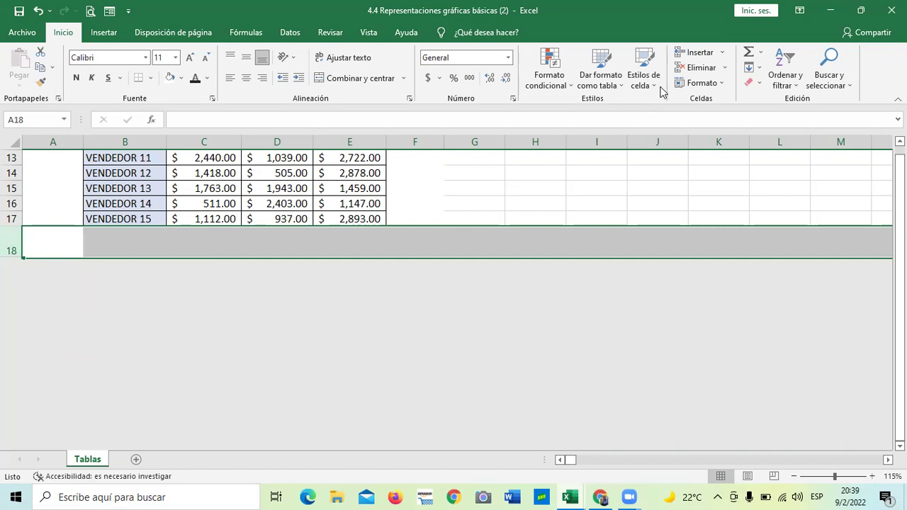
Try to reveal the hidden rows below the enlarged row 18 with the Mostrar filas command.
click(722, 84)
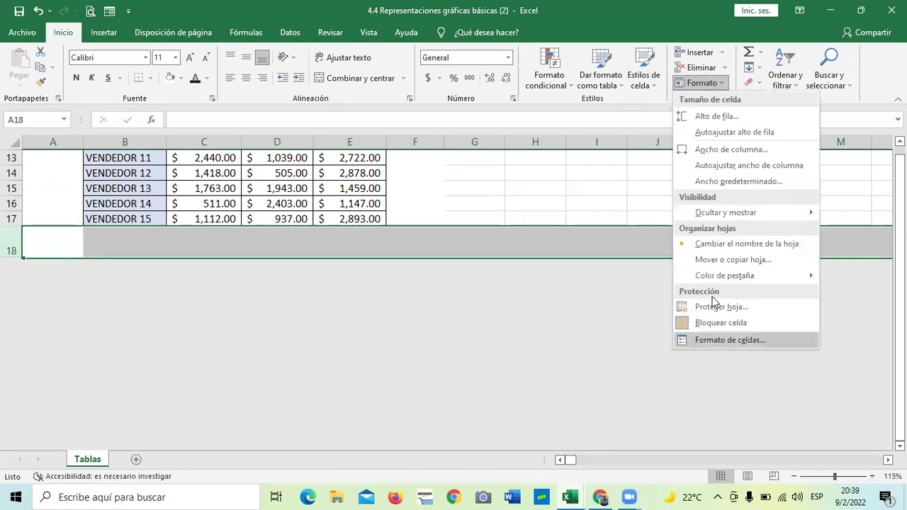
mouse_move(745, 213)
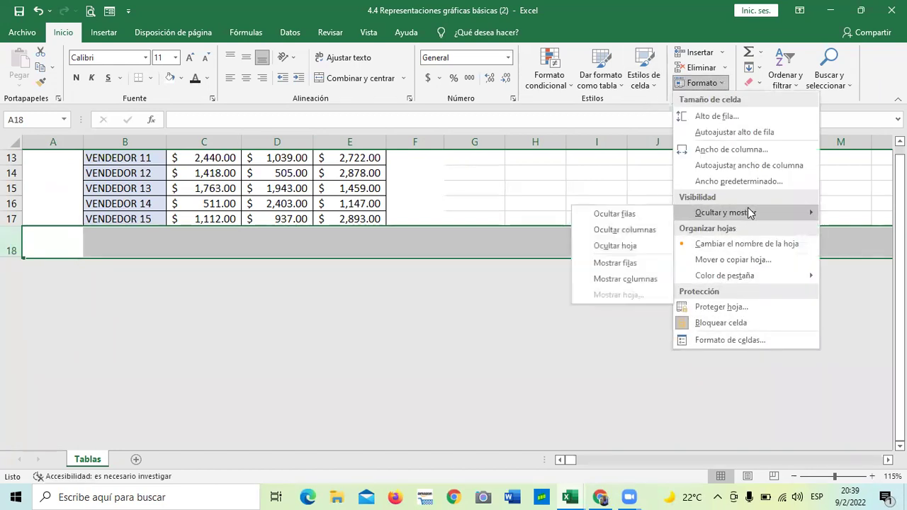
click(635, 263)
click(528, 198)
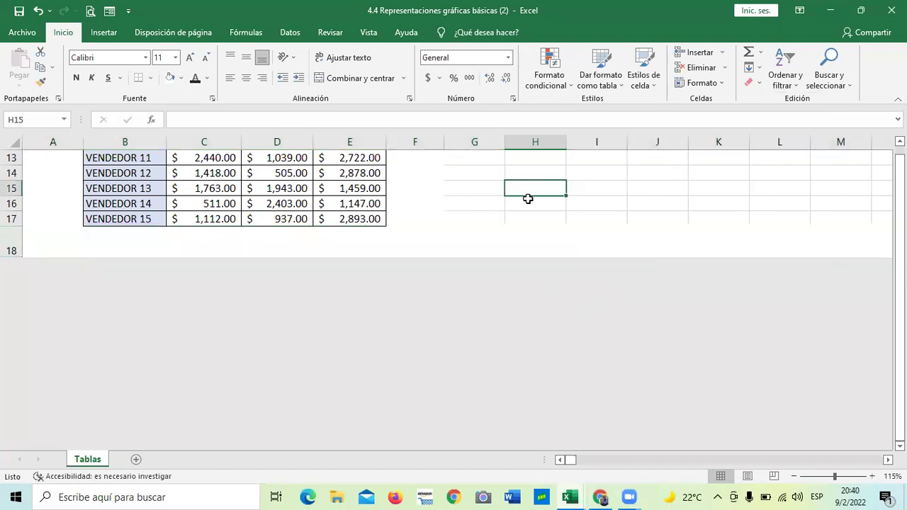
Reduce row 18's height and try to unhide the rows below it with rows 17 and 18 selected.
scroll(538, 195, up, 1)
drag(15, 303, 14, 287)
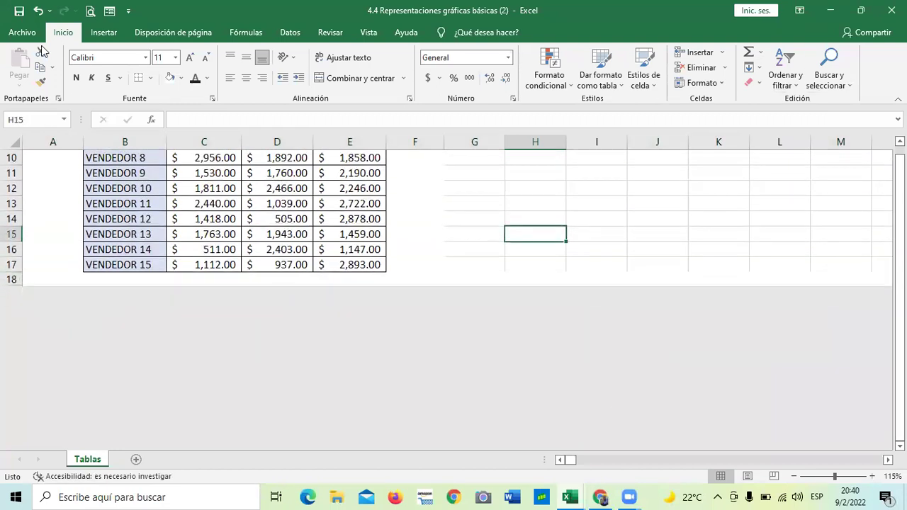
click(10, 265)
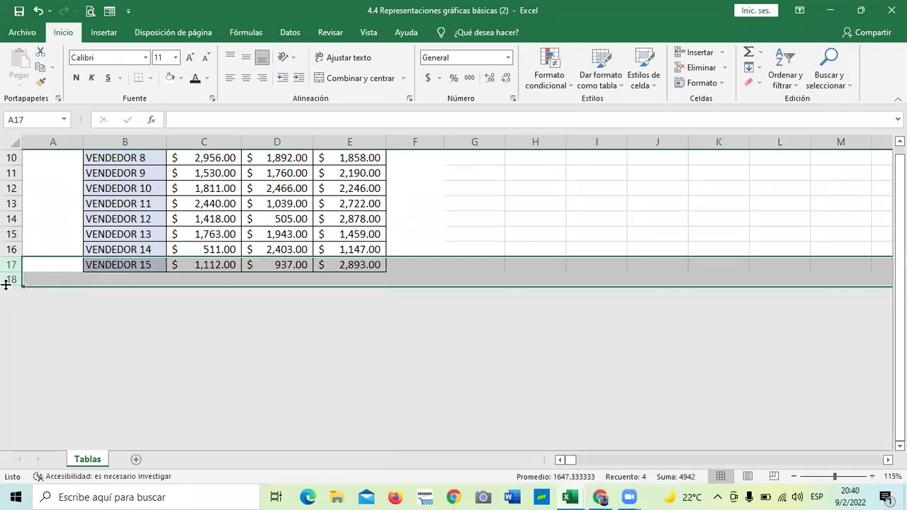
right_click(51, 280)
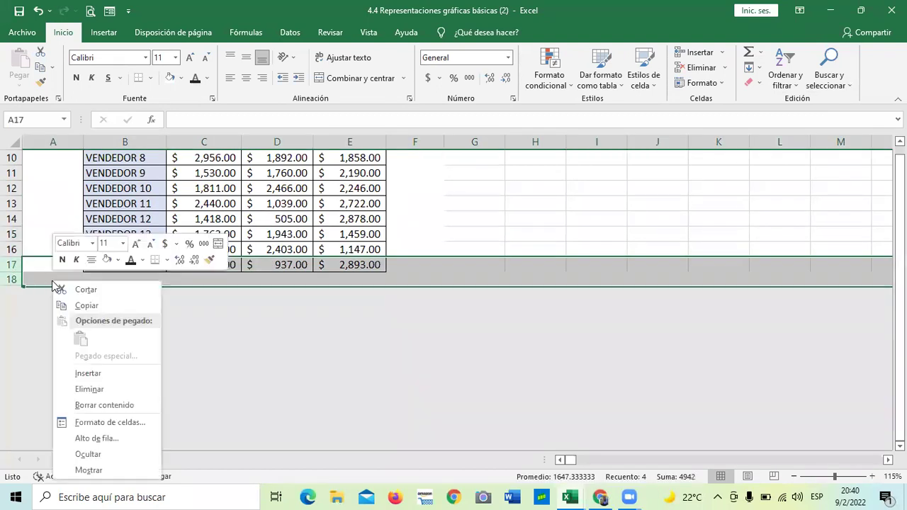
click(87, 470)
click(560, 217)
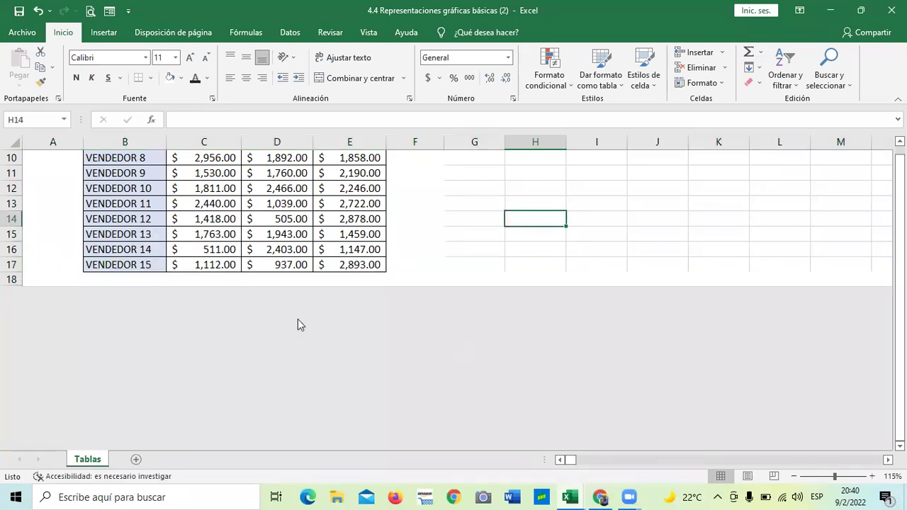
Enlarge row 18 and try to unhide the rows below it using Mostrar filas on rows 16 to 18.
scroll(301, 323, up, 3)
click(507, 260)
scroll(500, 283, down, 4)
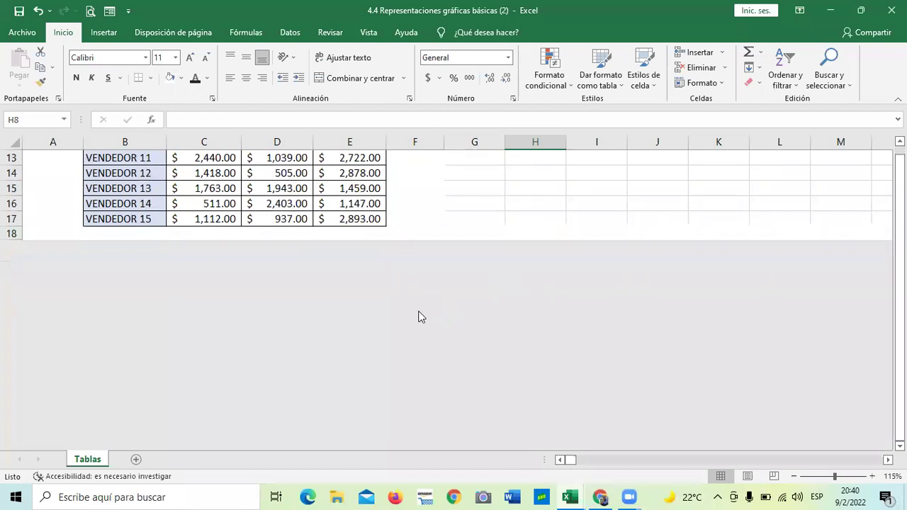
click(9, 232)
drag(10, 240, 10, 250)
drag(8, 203, 3, 234)
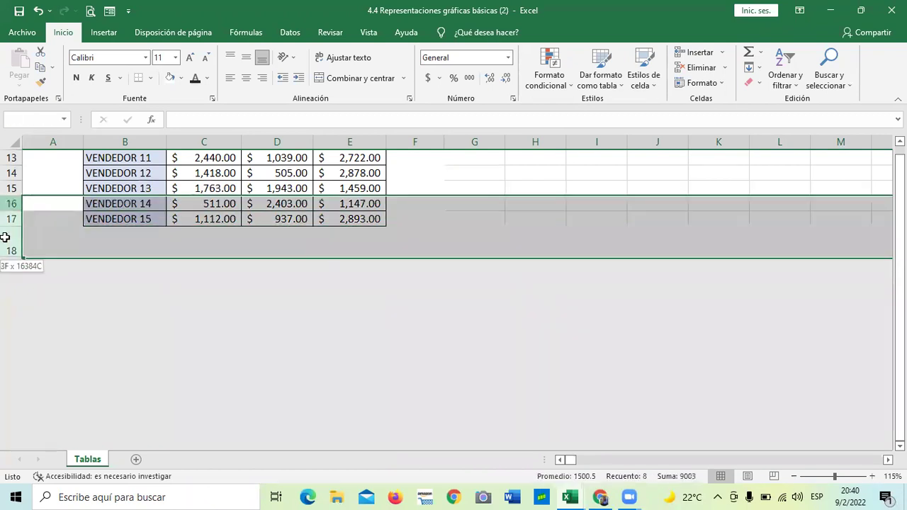
click(711, 84)
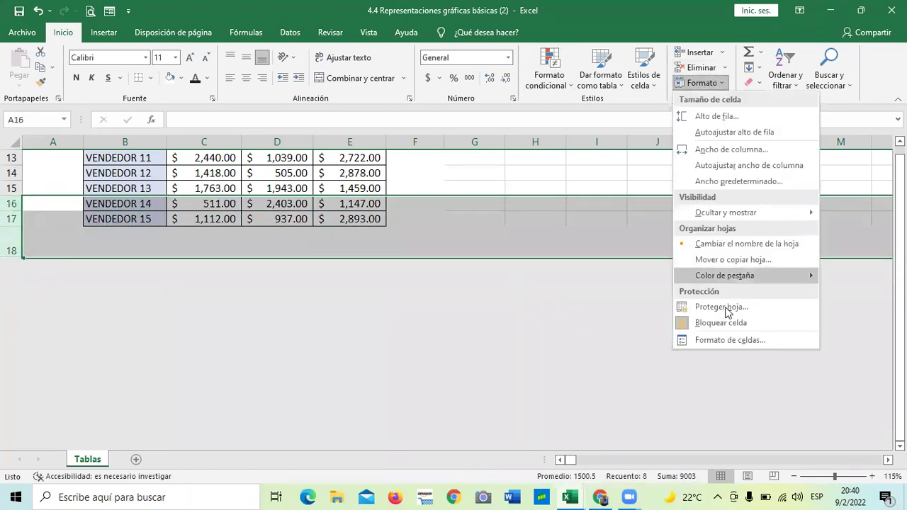
mouse_move(732, 218)
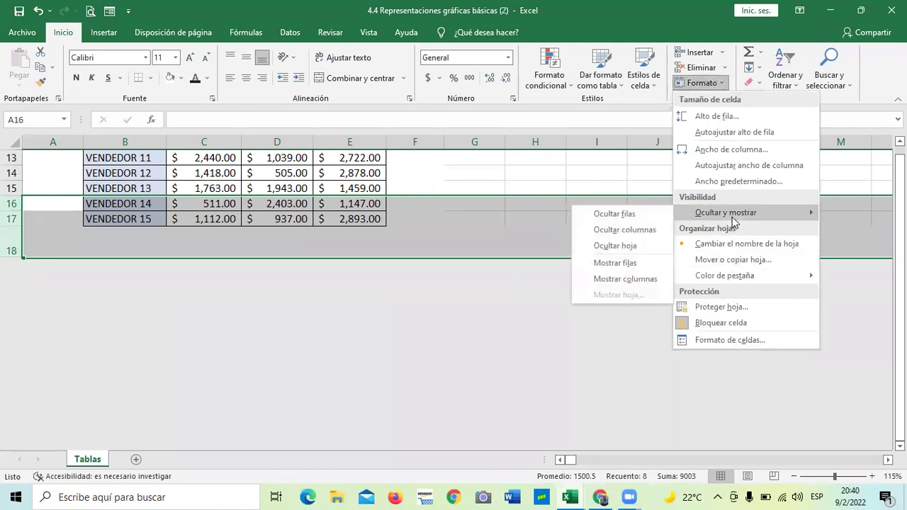
click(642, 263)
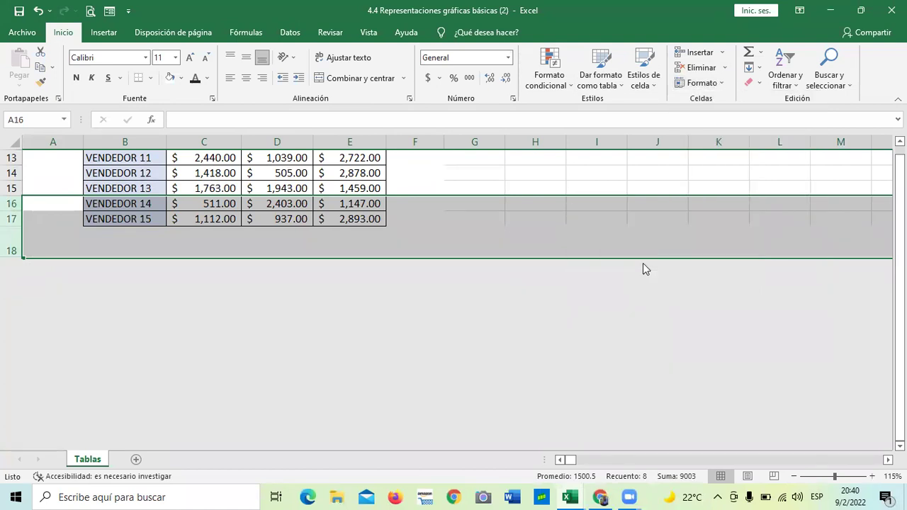
click(469, 219)
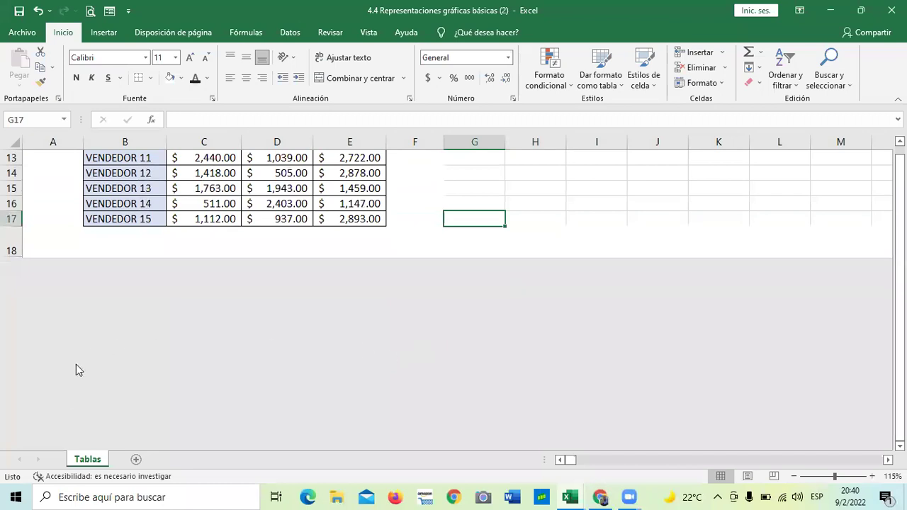
Reduce row 18's height and try Mostrar filas on that row alone to reveal the rows beneath.
click(11, 248)
mouse_move(11, 258)
mouse_down()
mouse_move(11, 269)
mouse_move(11, 245)
mouse_up()
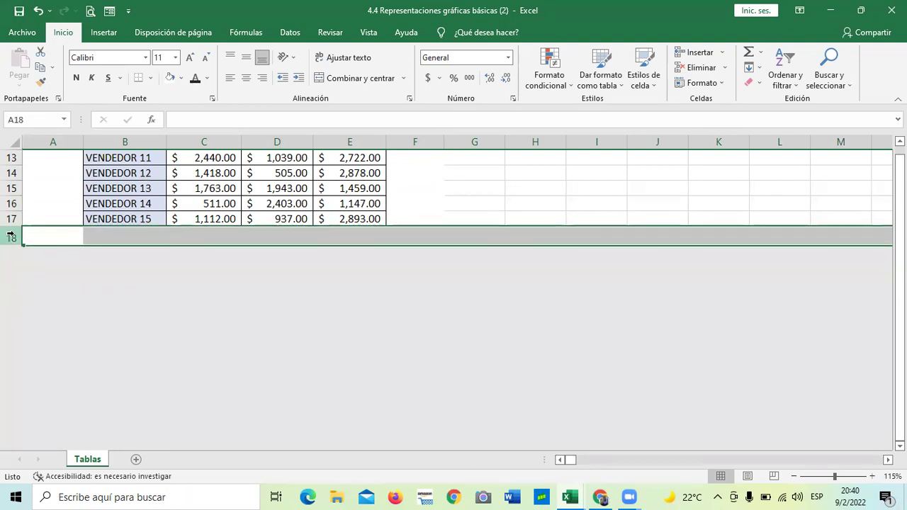
click(652, 83)
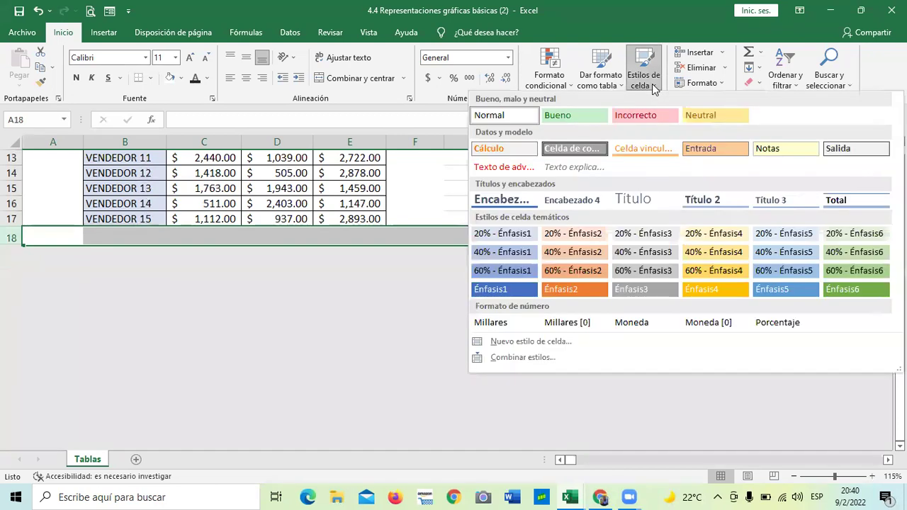
click(720, 84)
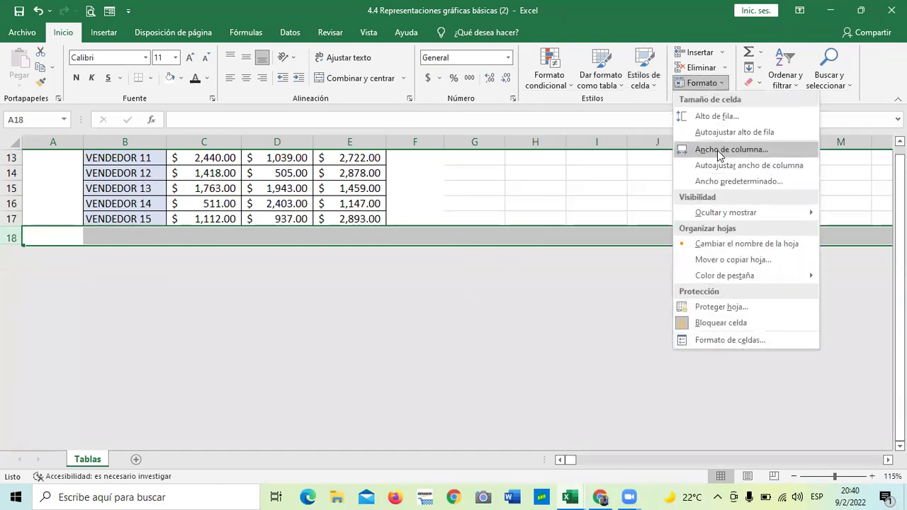
mouse_move(715, 213)
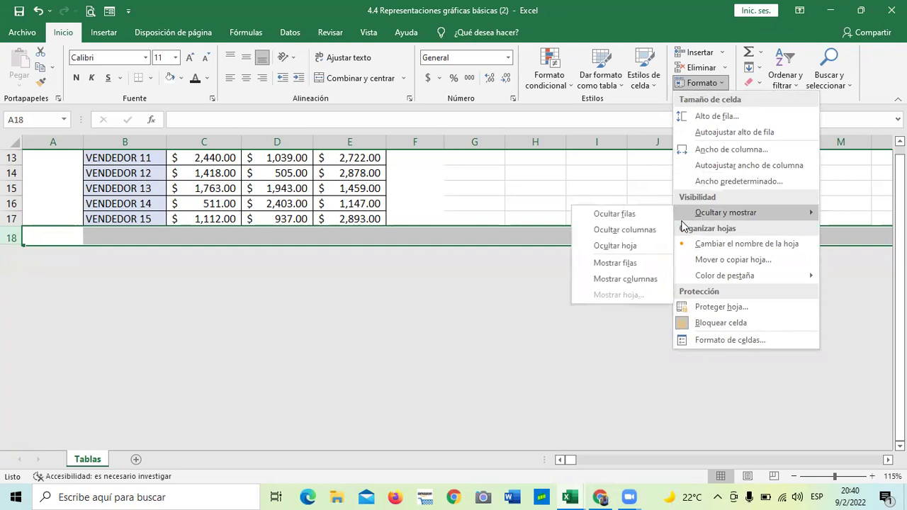
click(640, 268)
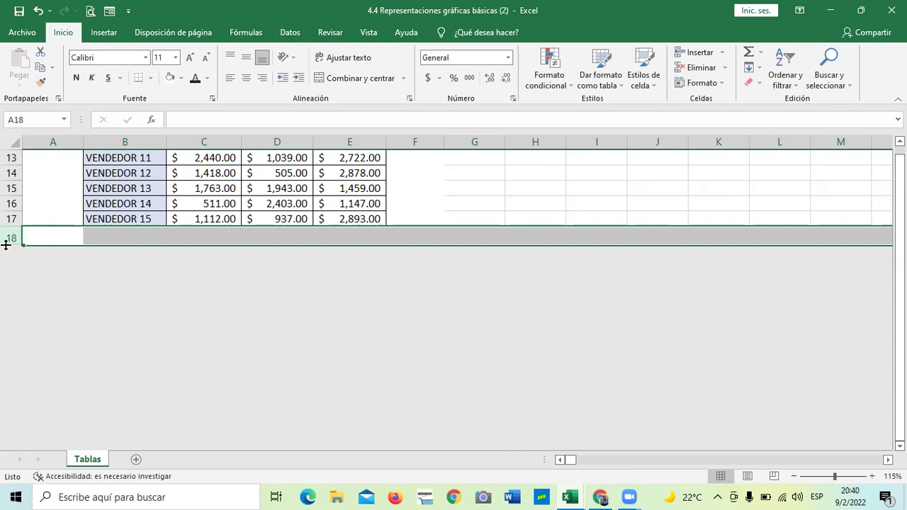
Increase row 18's height and try to extend the row downward with its fill handle, accepting the large operation.
drag(6, 245, 7, 253)
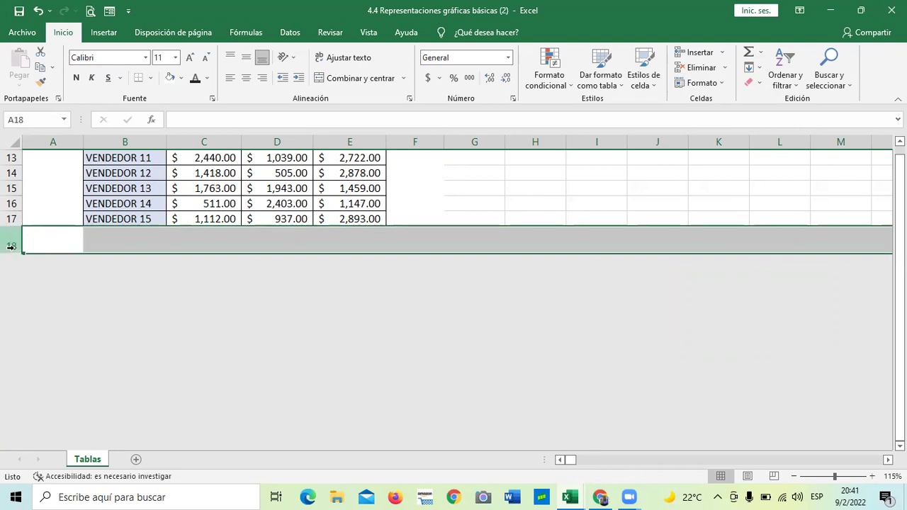
drag(23, 252, 17, 257)
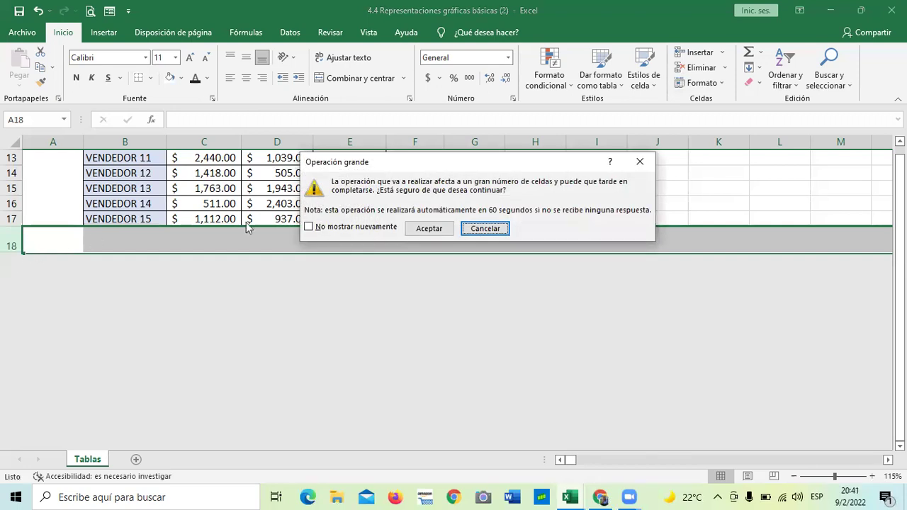
click(428, 229)
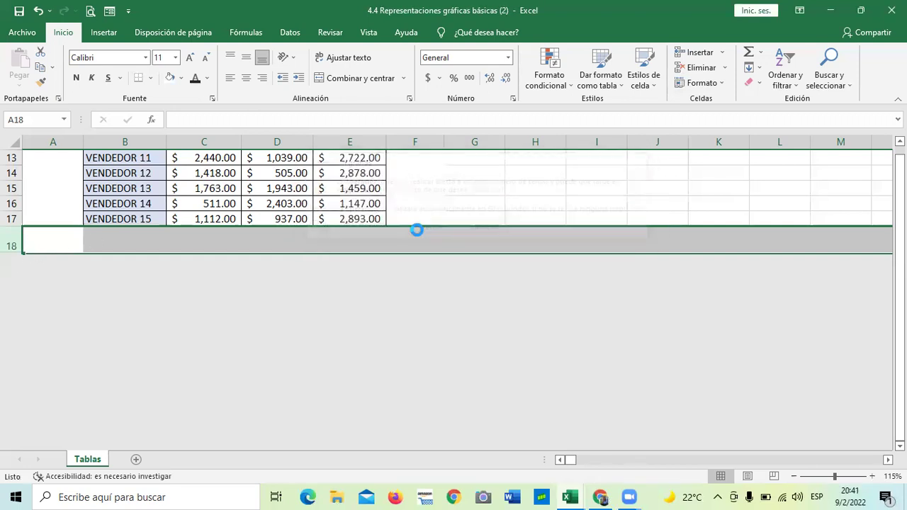
click(525, 296)
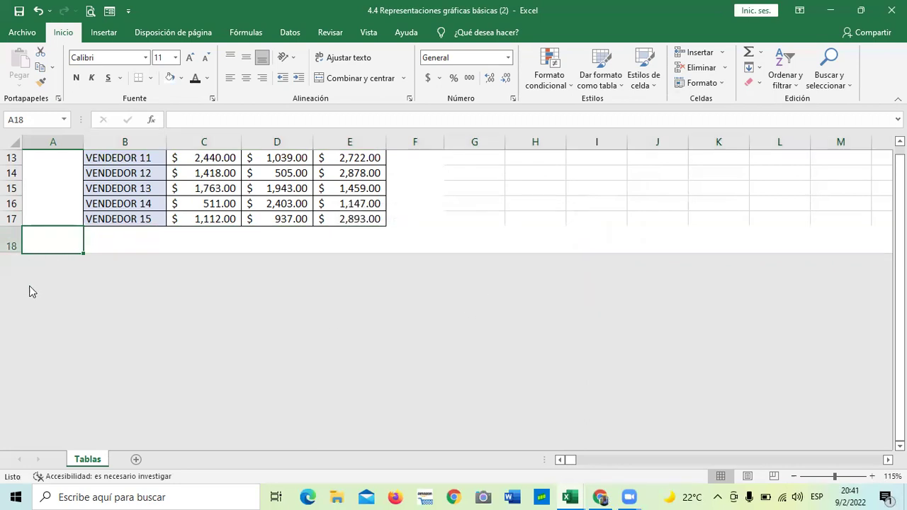
Make row 18 slightly shorter and try Mostrar filas on it once more.
click(10, 246)
drag(8, 252, 11, 240)
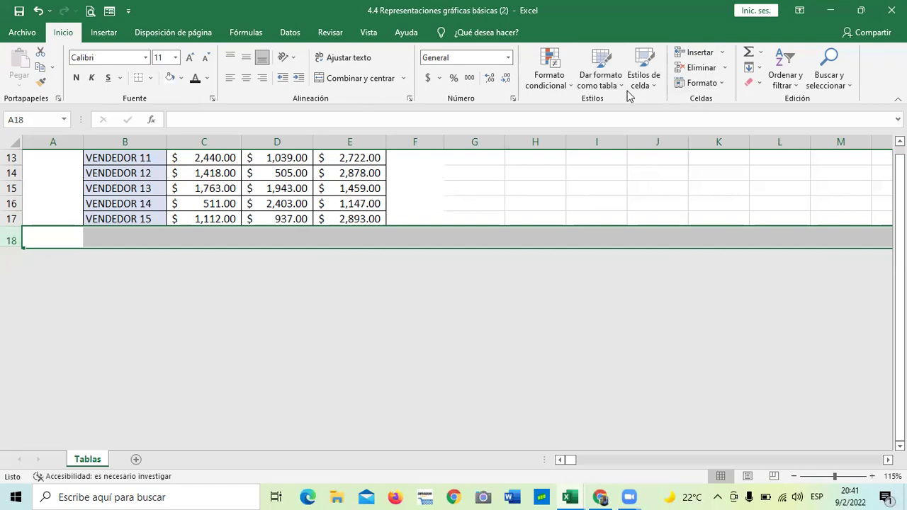
click(716, 83)
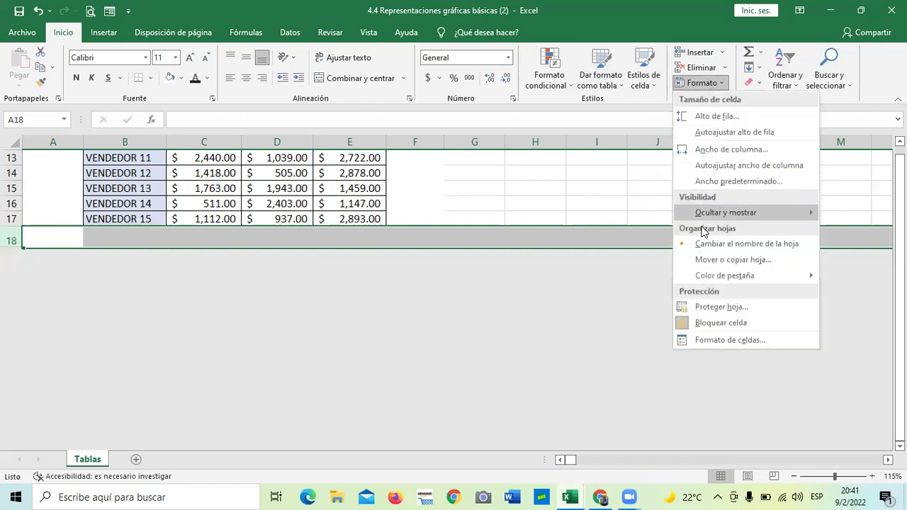
mouse_move(705, 220)
click(627, 263)
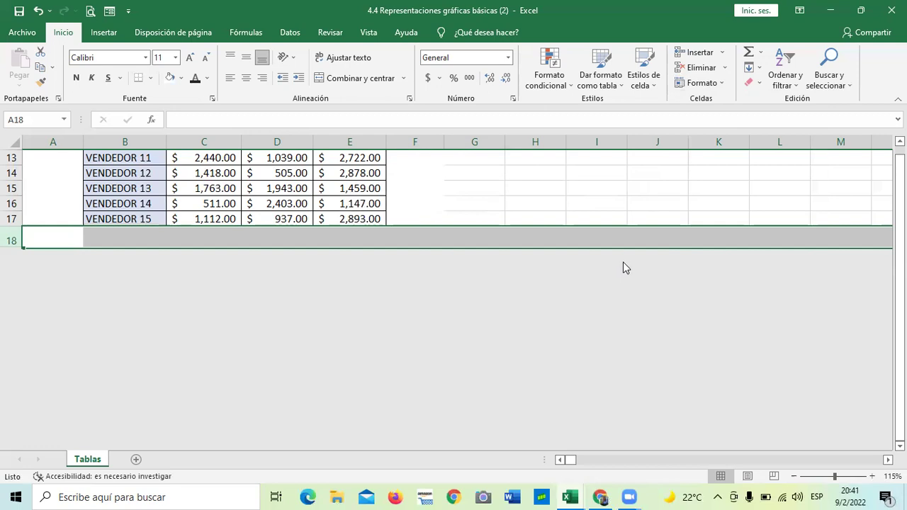
click(522, 188)
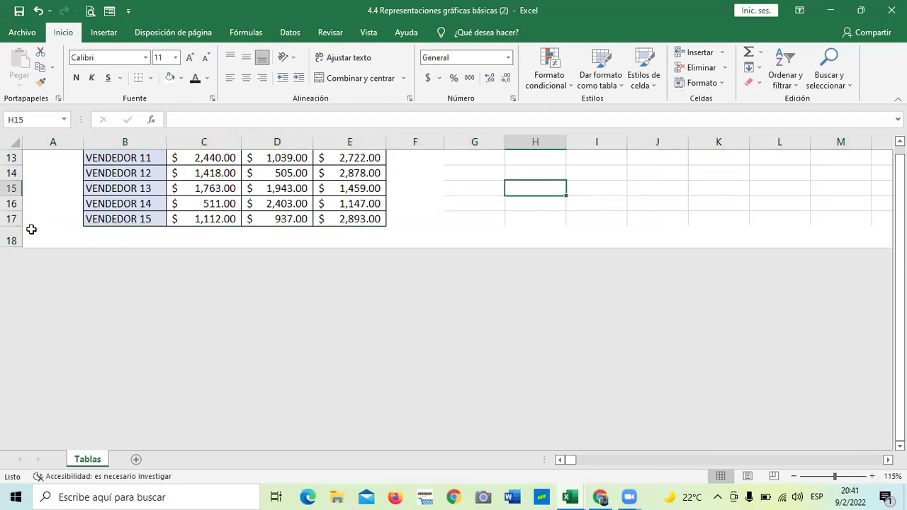
Select the whole sheet and unhide all its hidden rows with Mostrar filas.
scroll(85, 224, up, 4)
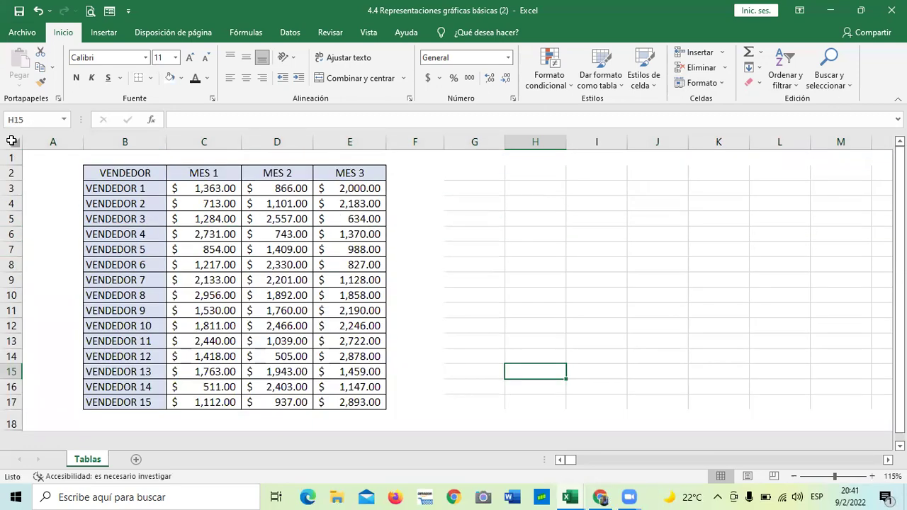
click(11, 141)
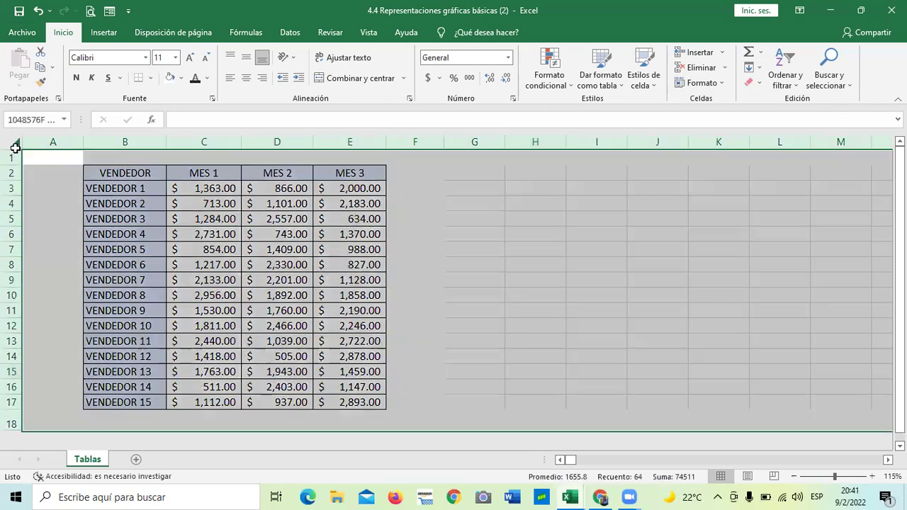
click(722, 85)
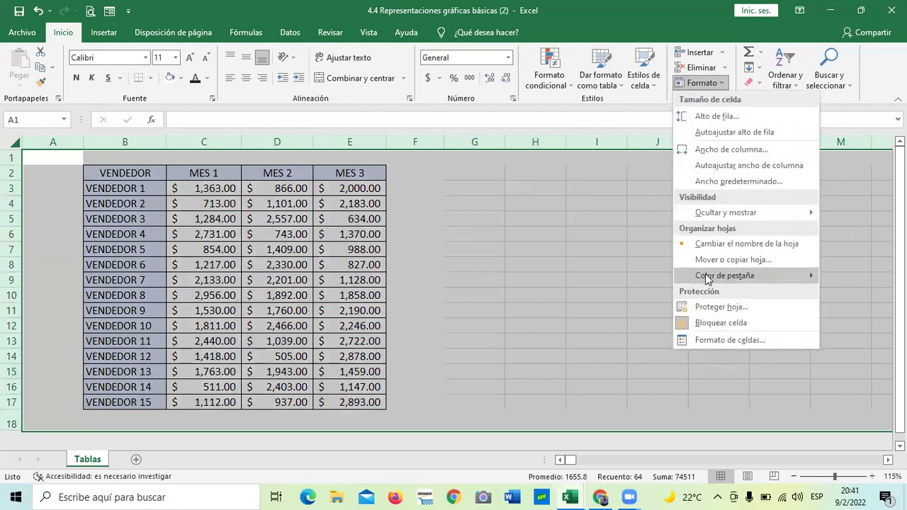
mouse_move(694, 215)
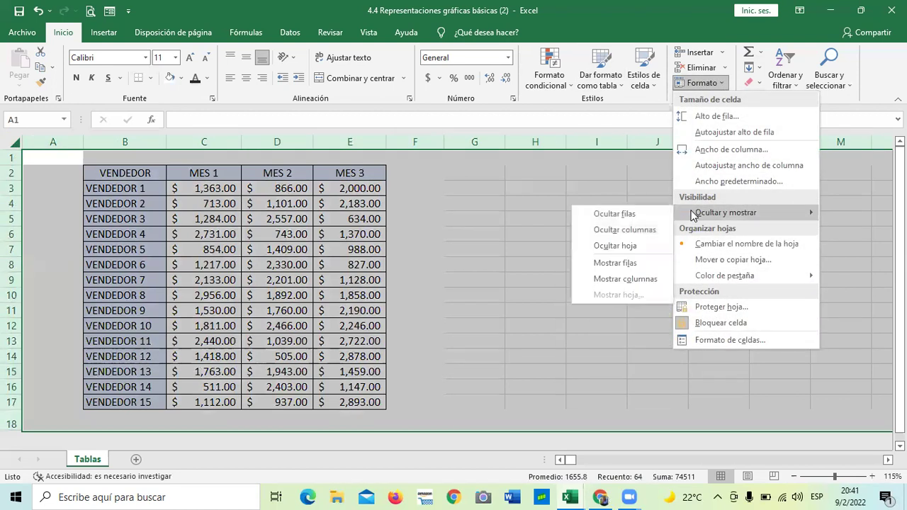
click(615, 262)
click(617, 254)
scroll(613, 261, down, 4)
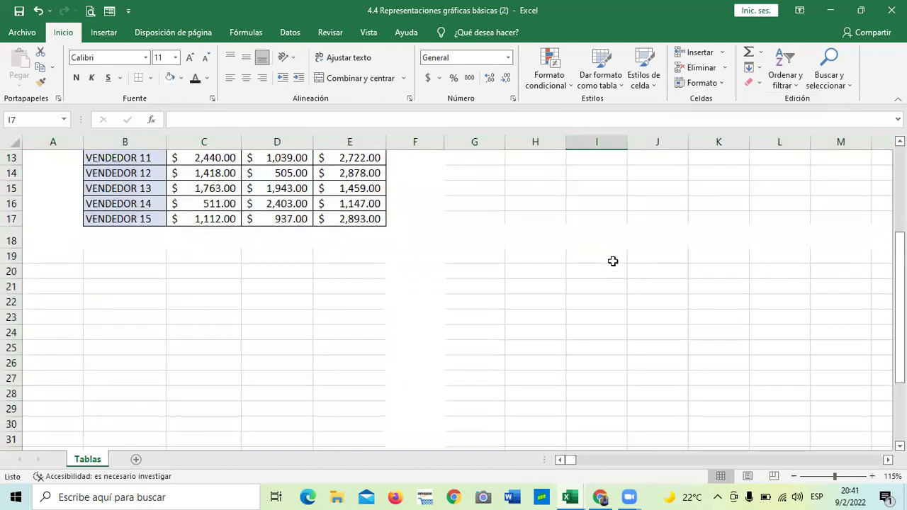
scroll(100, 377, up, 4)
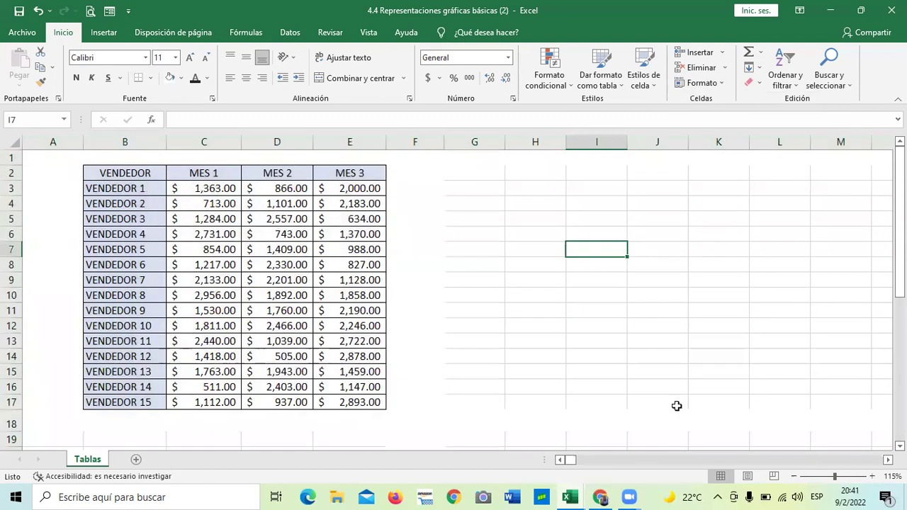
Select the whole sheet again and review its Ocultar y mostrar options and context commands without applying any.
click(13, 141)
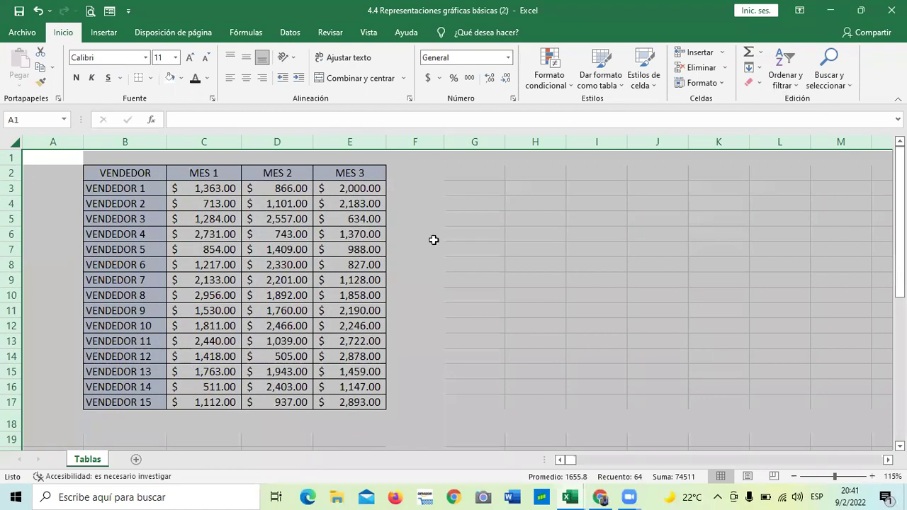
click(720, 83)
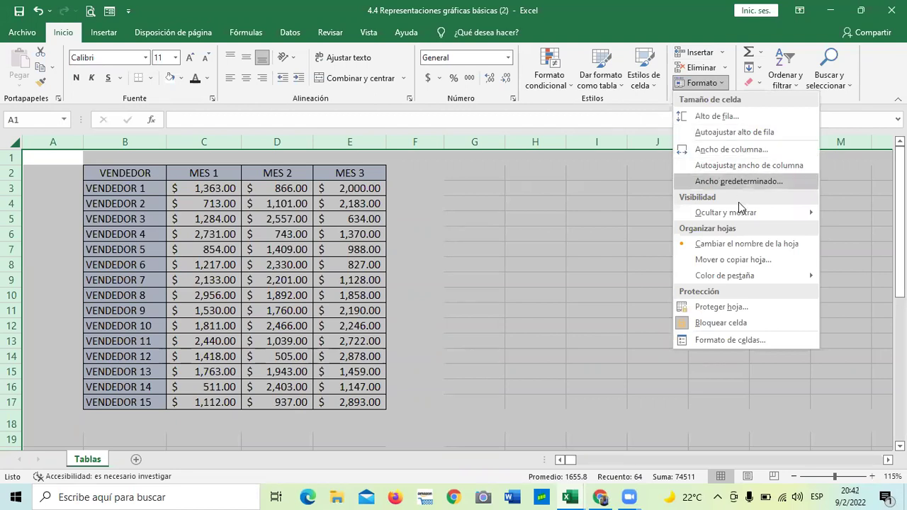
mouse_move(703, 220)
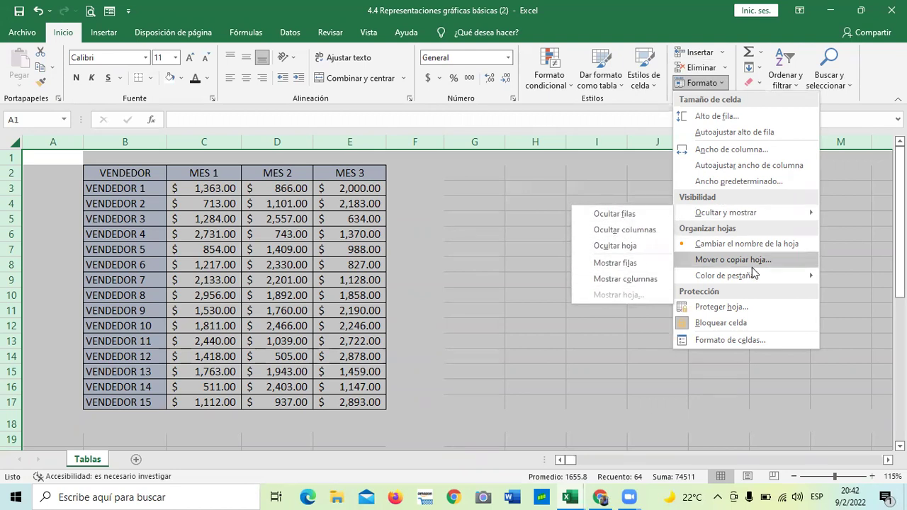
click(587, 336)
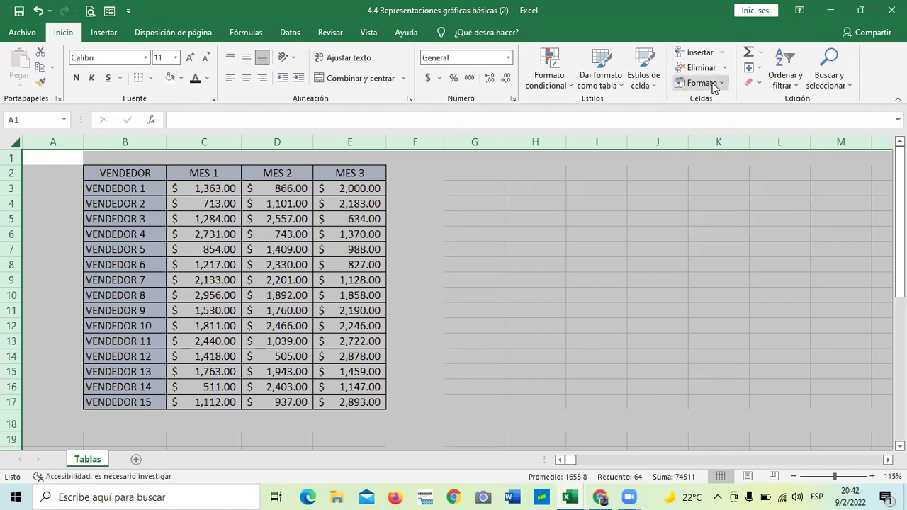
right_click(578, 290)
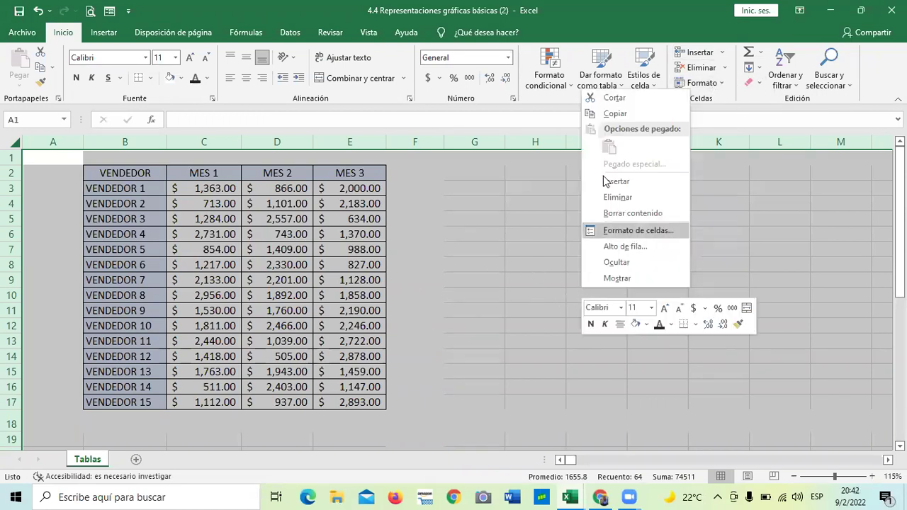
click(524, 342)
click(484, 340)
Check the rows below and the columns beside the vendor sales table across the sheet.
scroll(488, 336, down, 3)
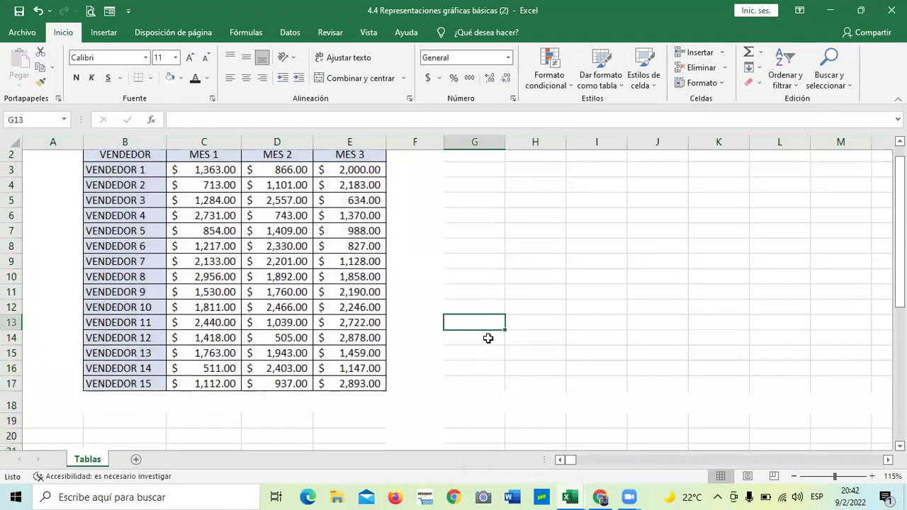
click(520, 304)
click(422, 333)
scroll(420, 334, down, 3)
click(415, 329)
scroll(409, 356, up, 3)
scroll(409, 356, up, 3)
click(421, 281)
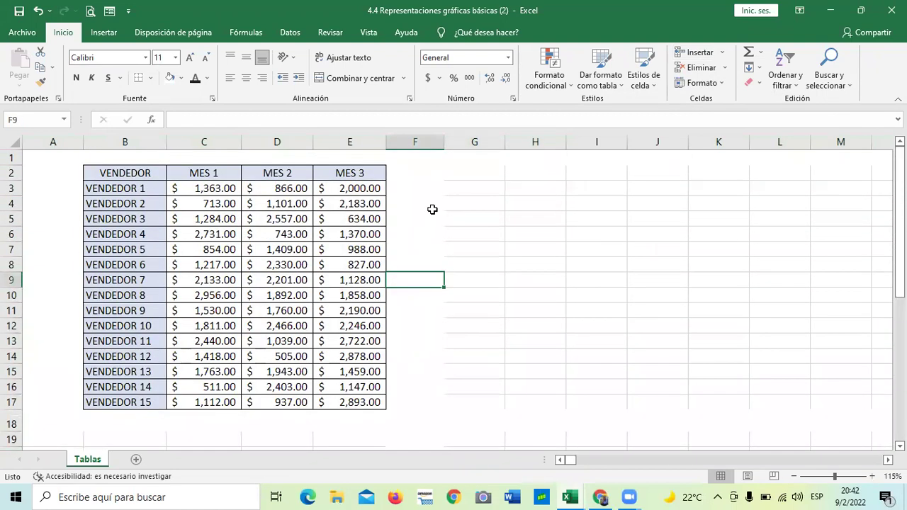
scroll(276, 326, down, 3)
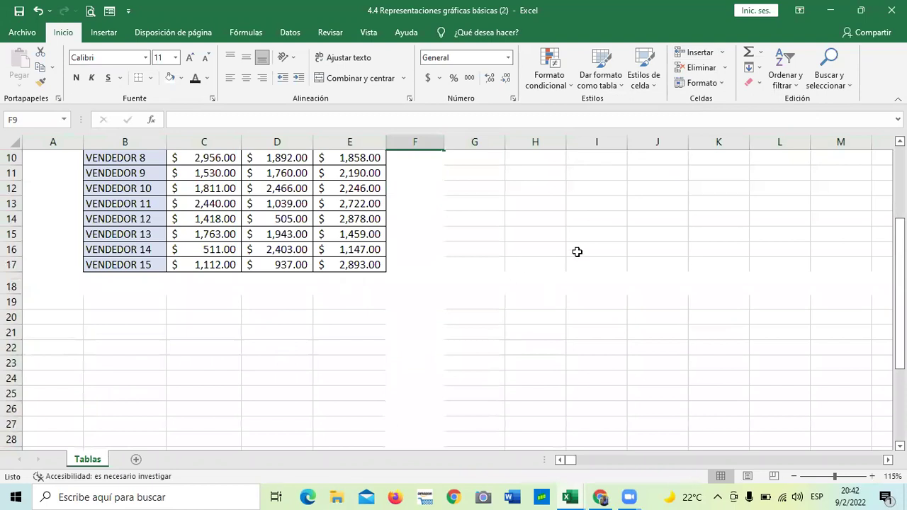
click(535, 204)
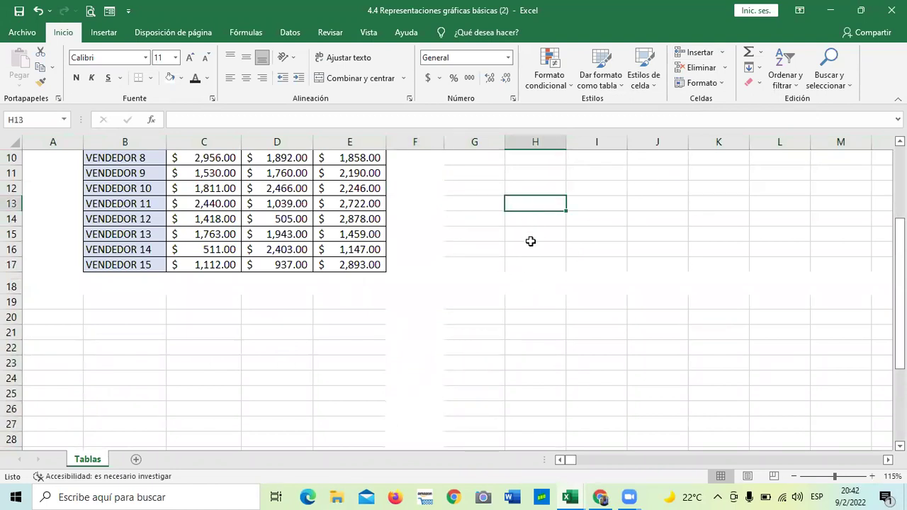
scroll(490, 371, up, 3)
click(370, 265)
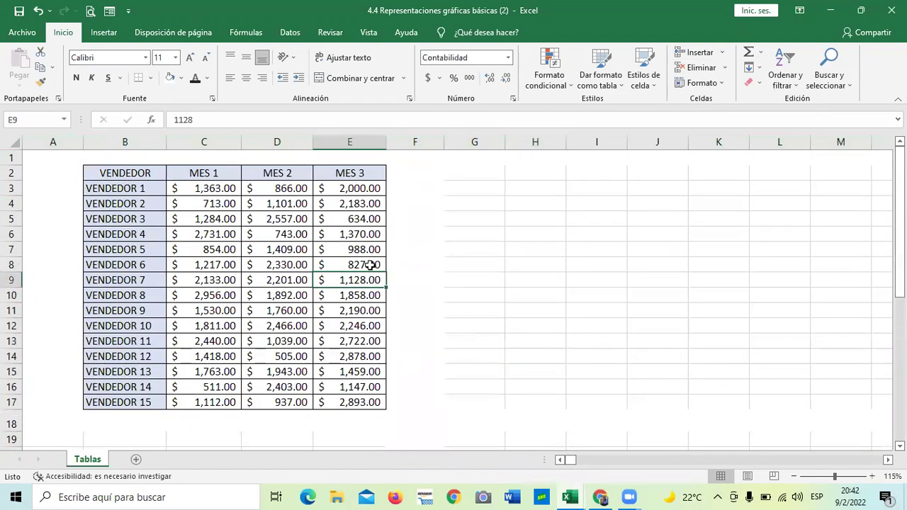
click(535, 233)
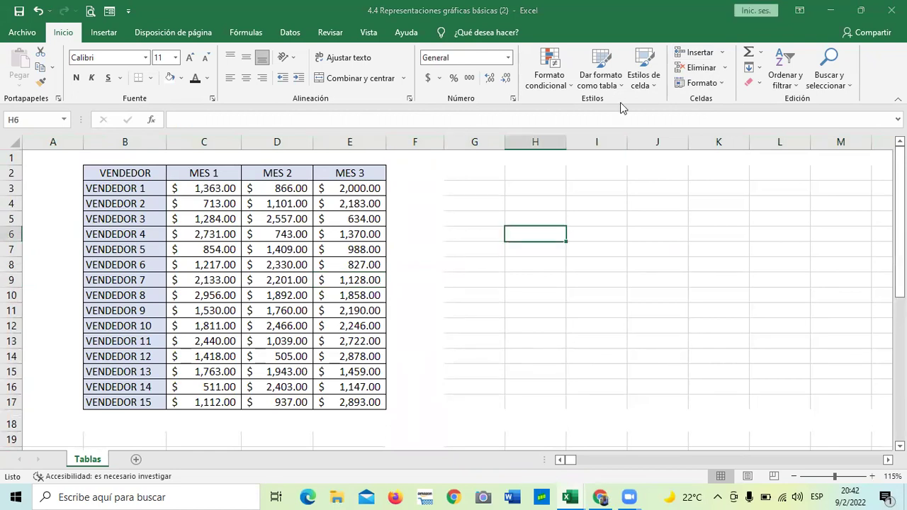
Look at the recommended charts based on a single cell of the sales table and dismiss them without inserting one.
click(103, 32)
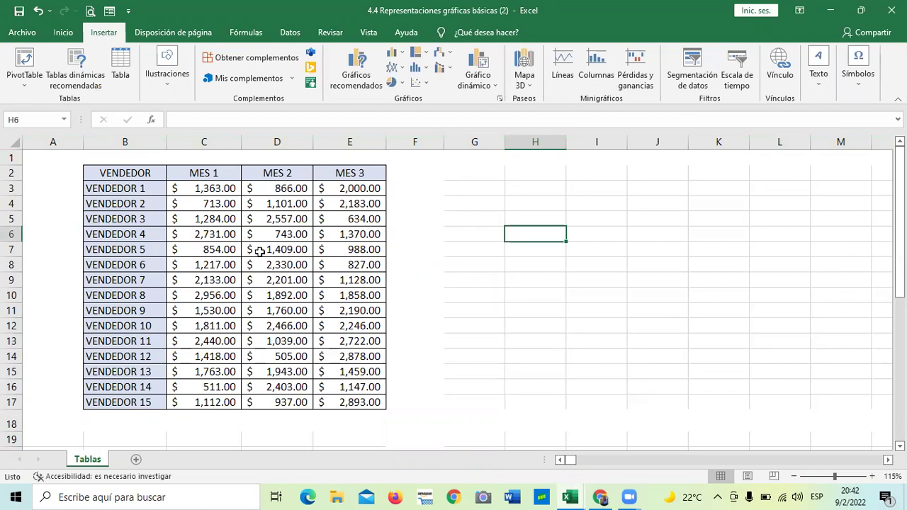
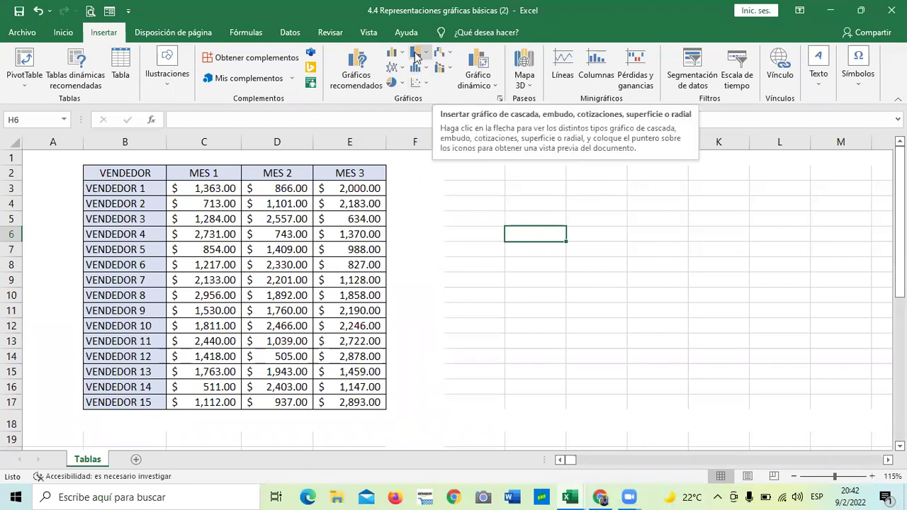
click(366, 68)
click(457, 286)
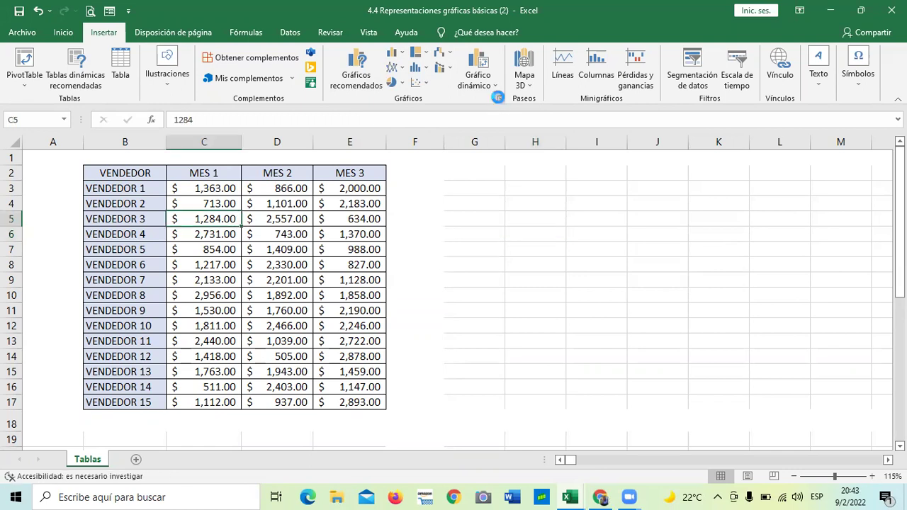
click(498, 97)
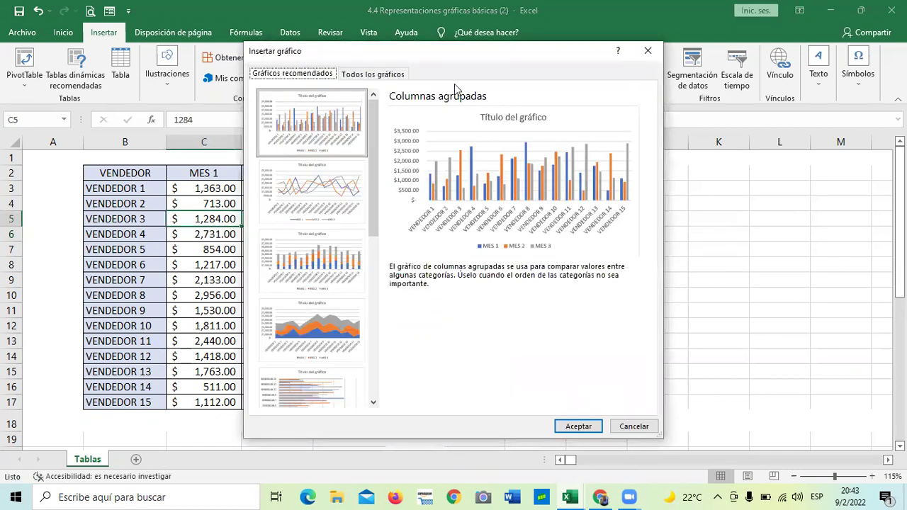
click(646, 50)
click(508, 231)
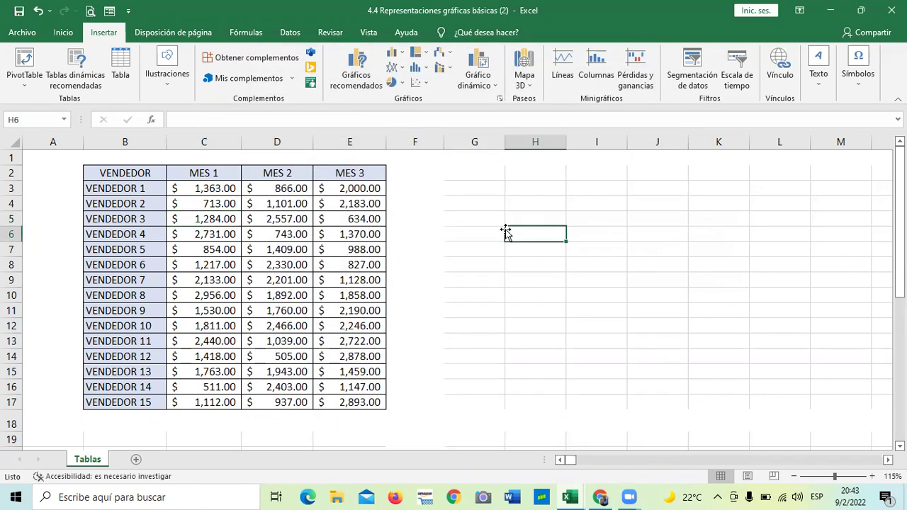
Select the sales table B2:E17, start inserting a chart and switch from the recommended charts to the full list of chart types.
drag(143, 172, 348, 403)
click(360, 74)
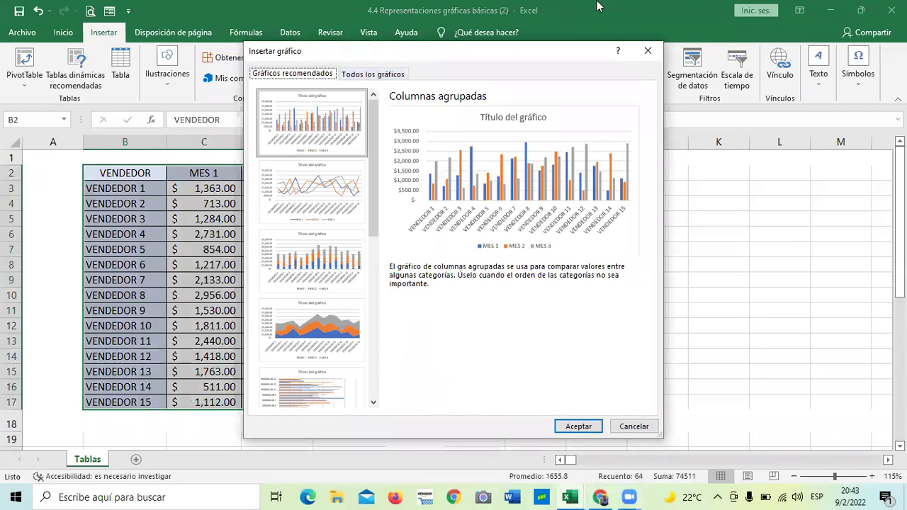
click(400, 78)
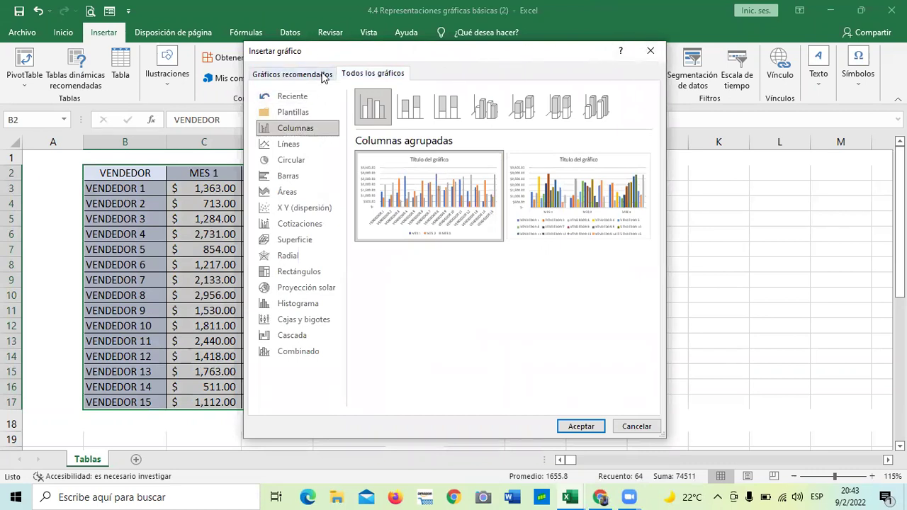
click(297, 76)
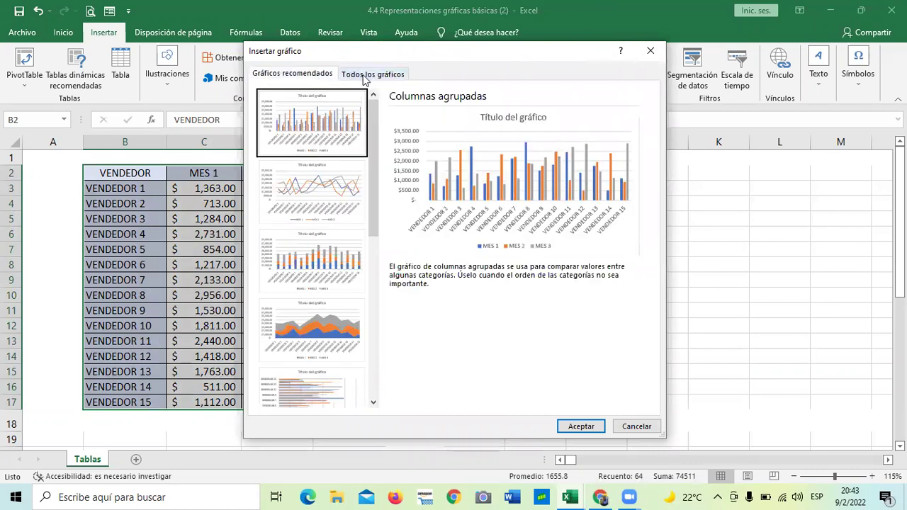
click(363, 76)
Move the Insertar gráfico dialog higher, preview both Columnas agrupadas variants and choose the Columnas apiladas subtype.
drag(388, 55, 383, 18)
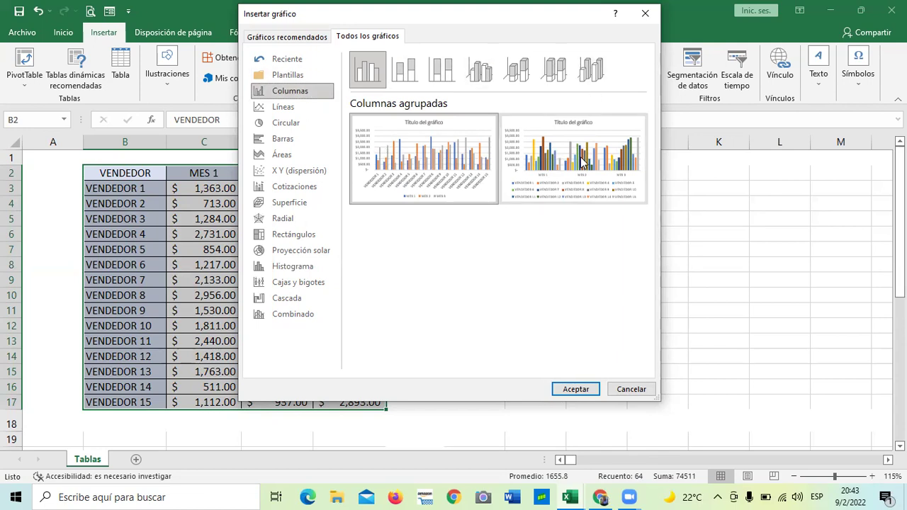
mouse_move(580, 163)
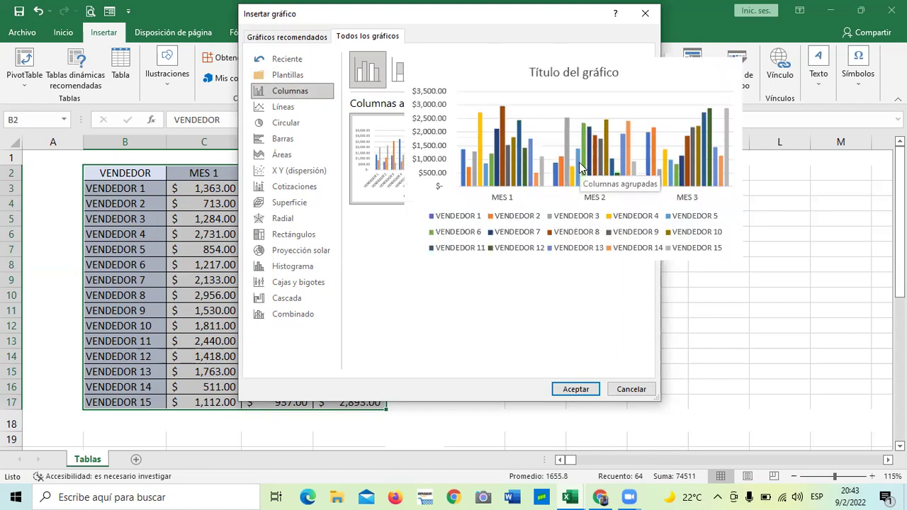
mouse_move(421, 163)
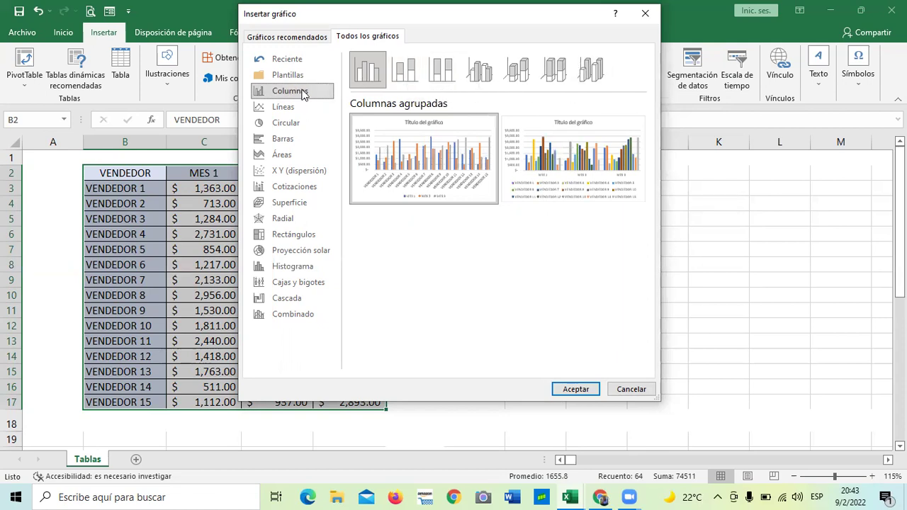
click(401, 68)
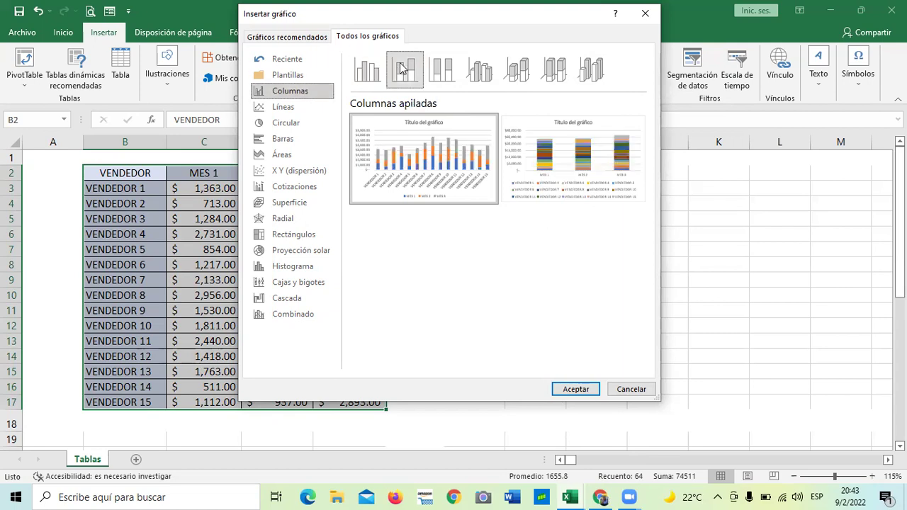
Preview the column chart subtypes for the vendor sales data, from 100% stacked to 3D columns, and return to clustered 3D.
click(440, 68)
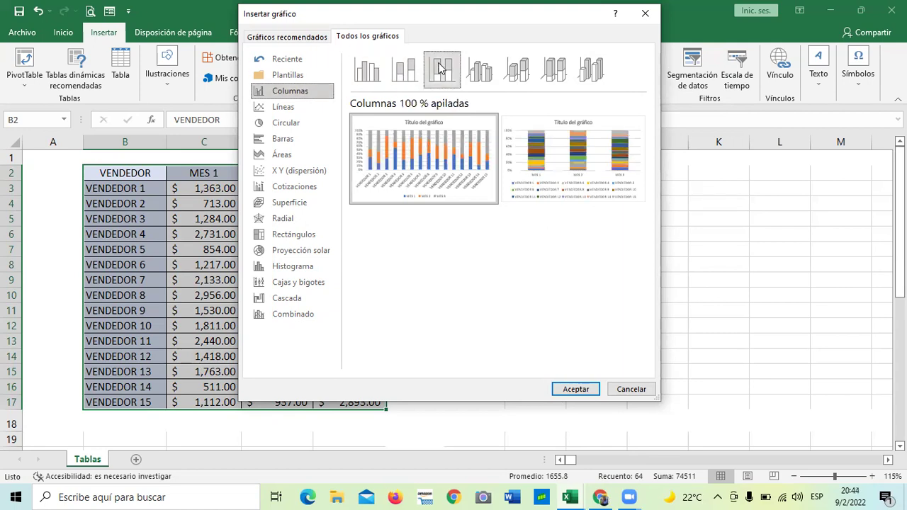
click(475, 68)
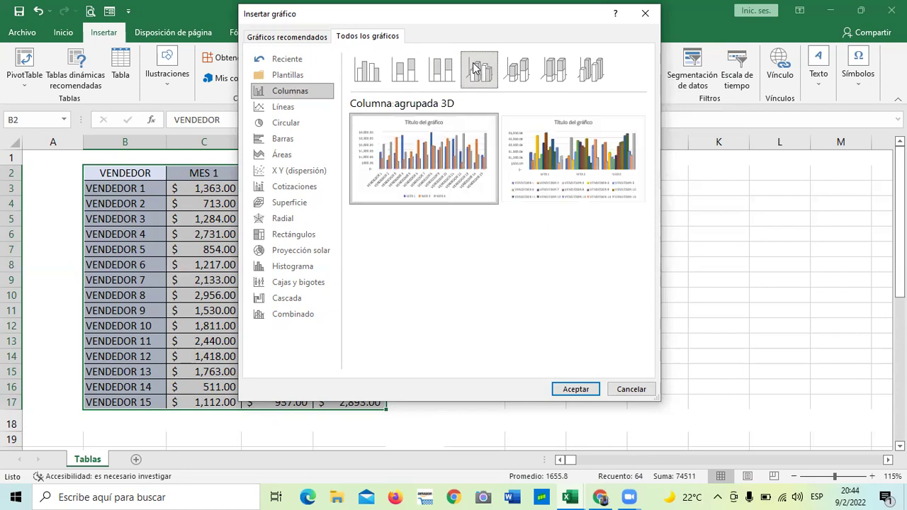
click(512, 69)
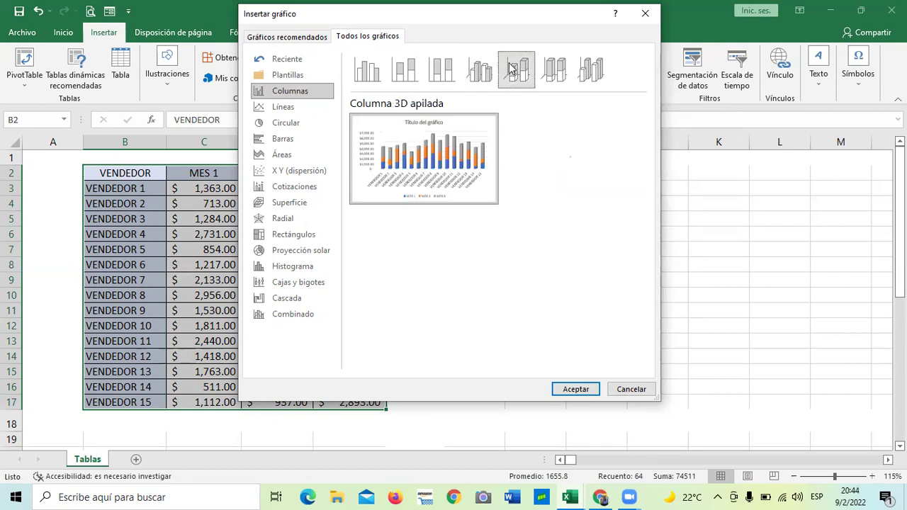
click(555, 69)
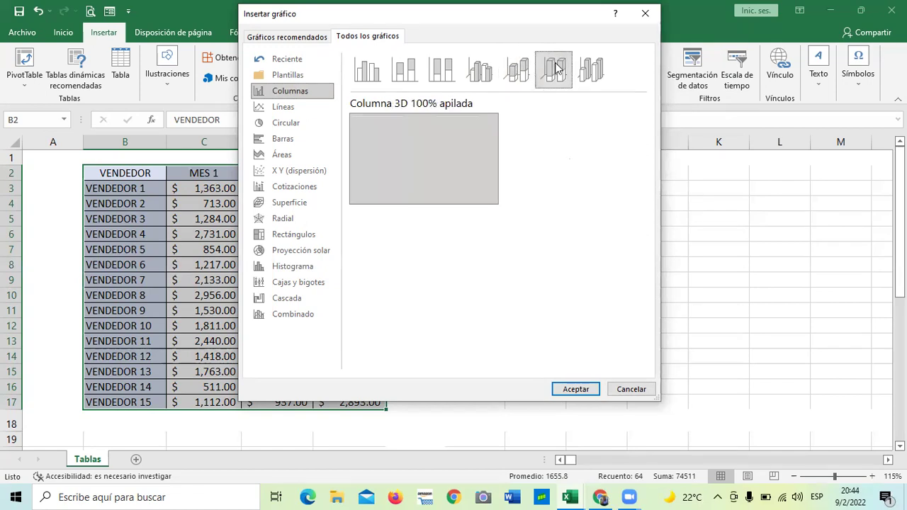
click(593, 69)
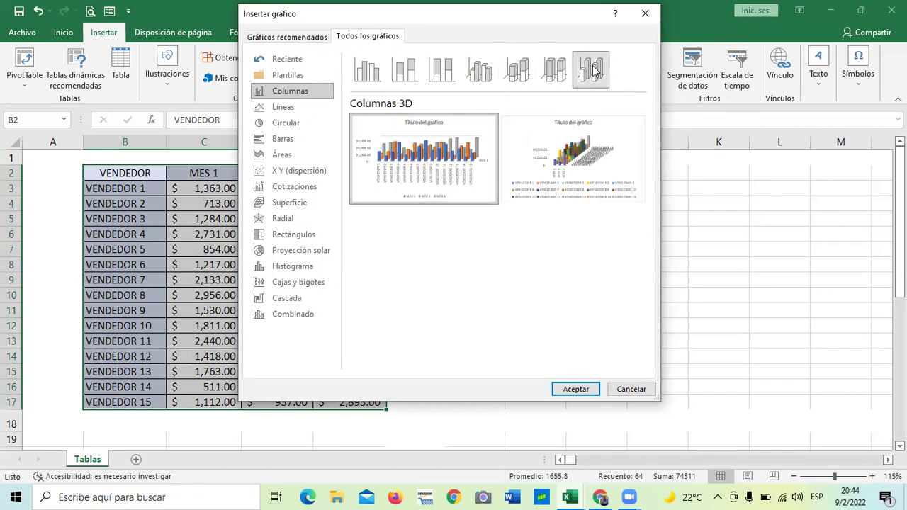
click(474, 54)
mouse_move(535, 137)
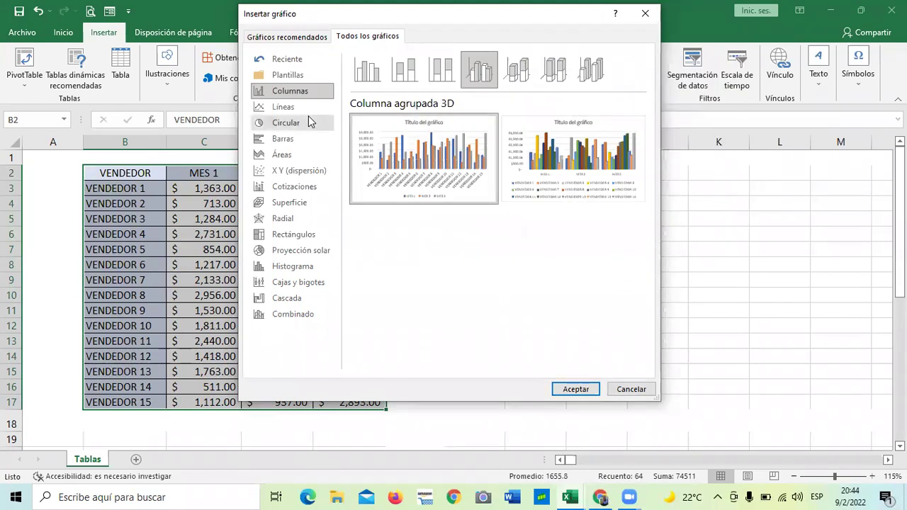
Preview the line chart subtypes for the vendor data, including stacked, with markers, 100% stacked with markers and 3D lines.
click(271, 110)
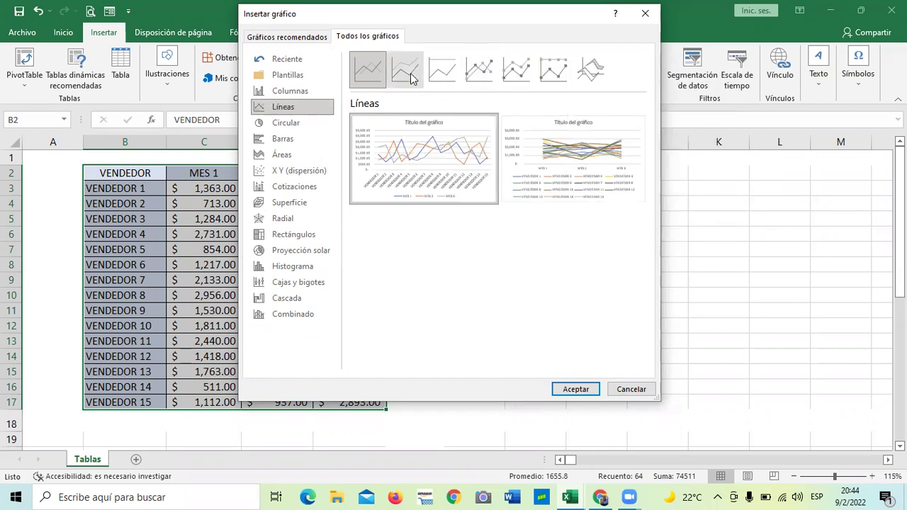
click(410, 76)
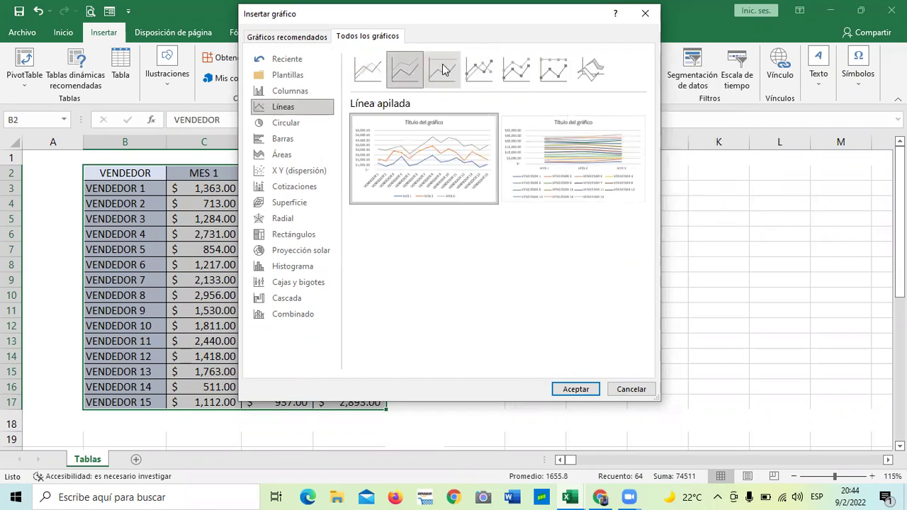
click(442, 71)
click(479, 69)
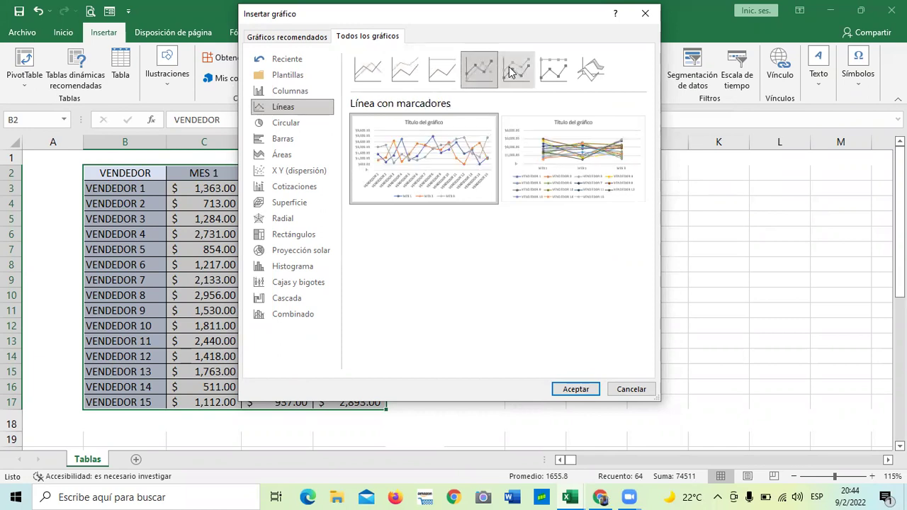
mouse_move(445, 142)
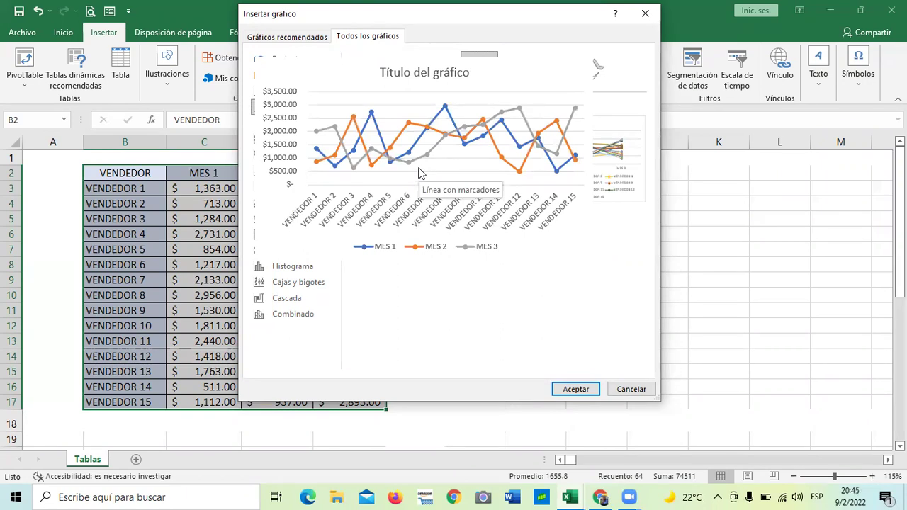
click(553, 71)
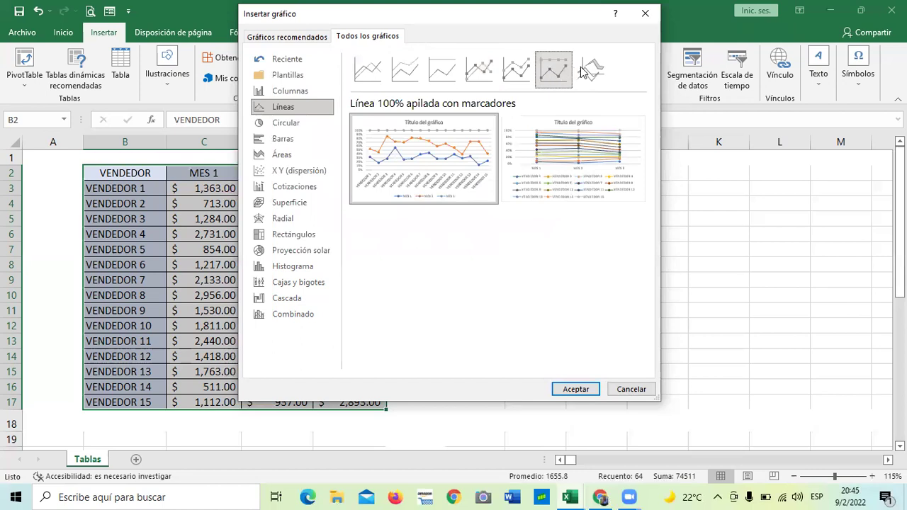
click(585, 71)
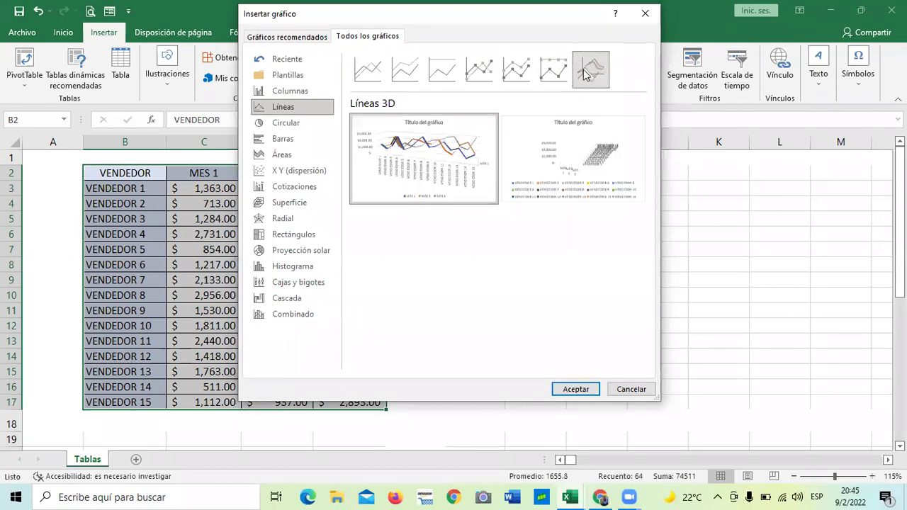
Preview the pie chart subtypes for the vendor data: standard, 3D, pie of pie, bar of pie and doughnut.
click(291, 125)
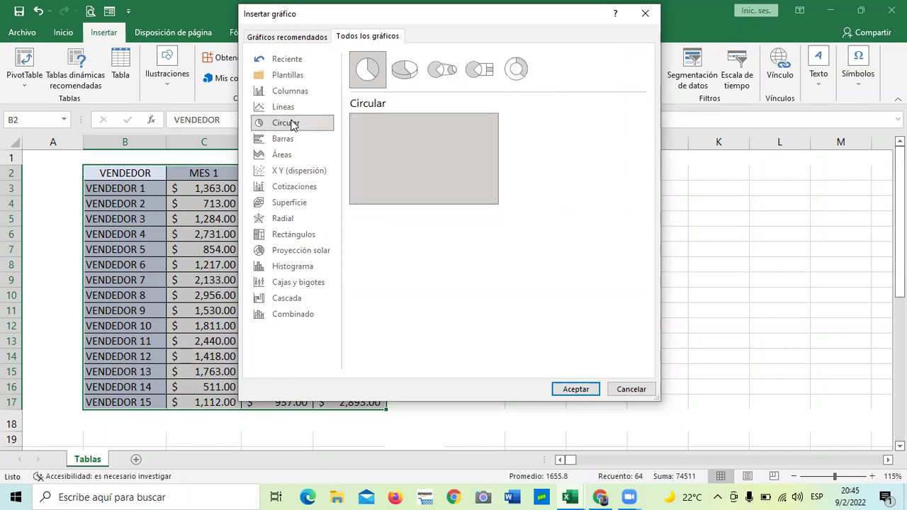
mouse_move(405, 142)
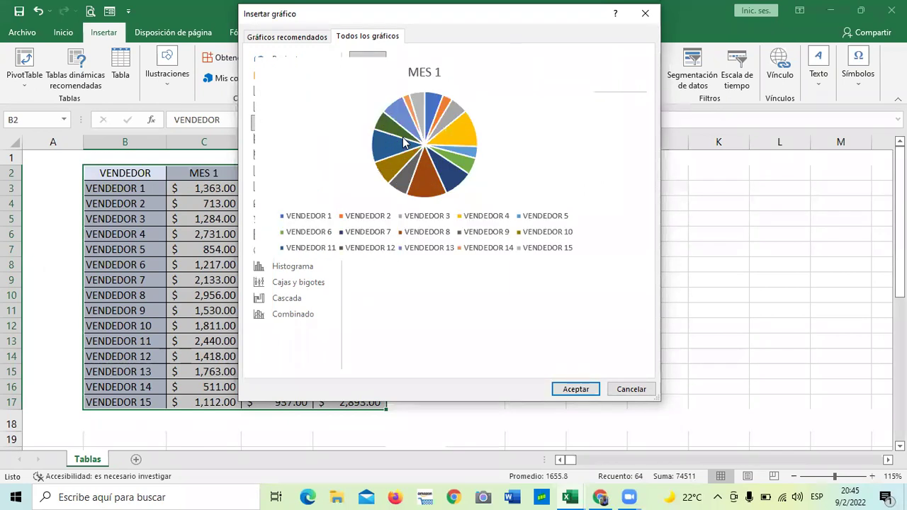
click(408, 73)
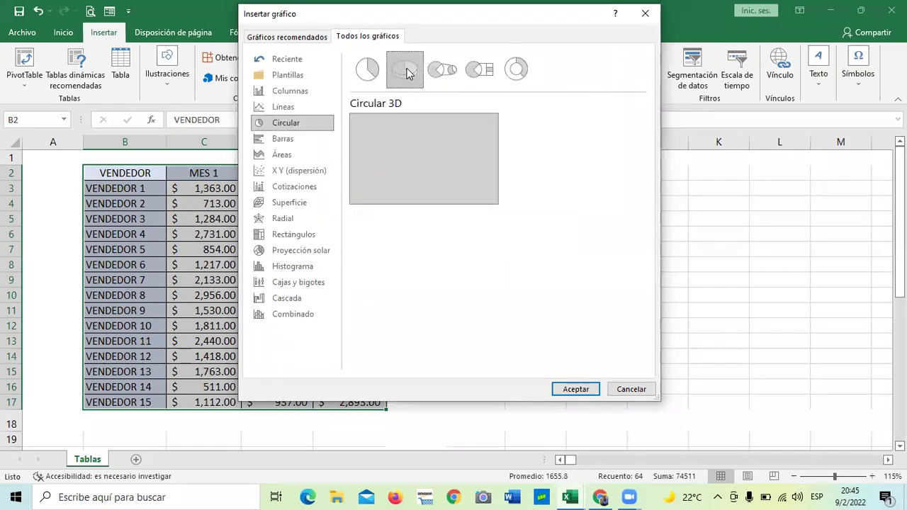
click(446, 73)
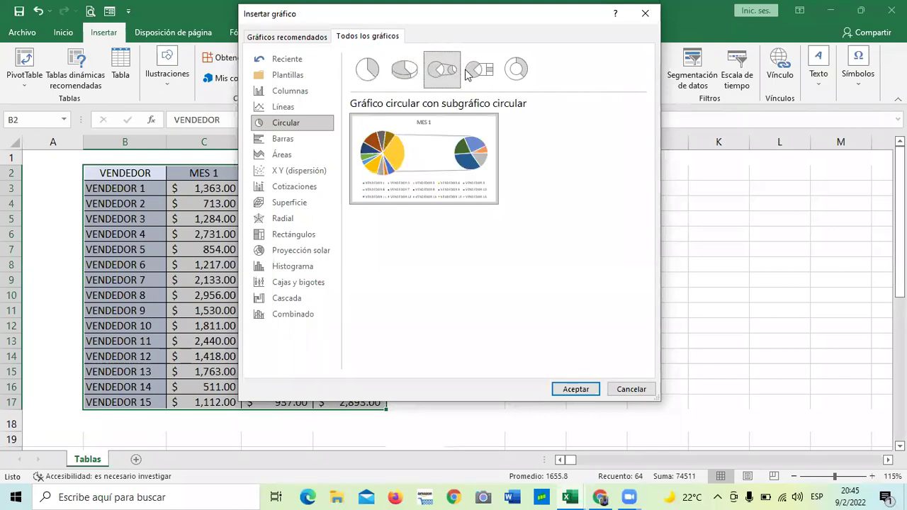
click(473, 73)
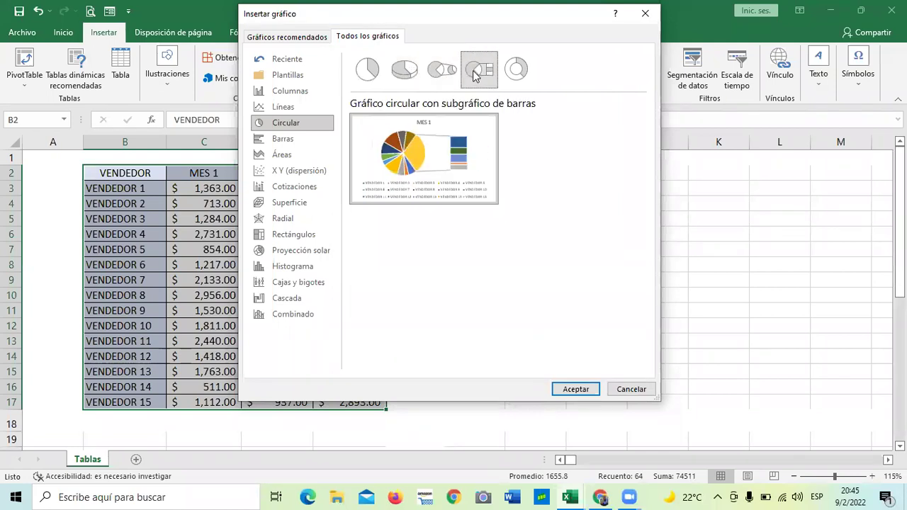
click(516, 69)
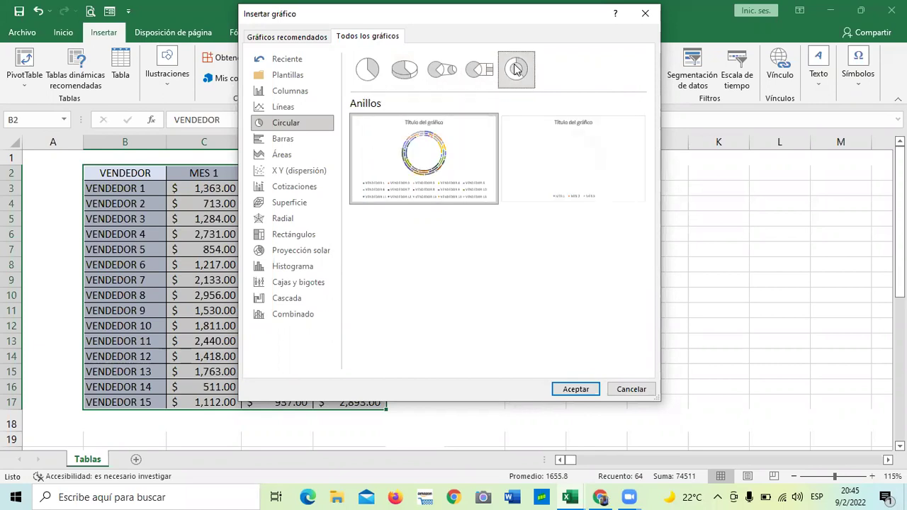
Preview the bar chart subtypes for the vendor data, from stacked to 3D 100% stacked, and the clustered version grouped by month.
click(273, 142)
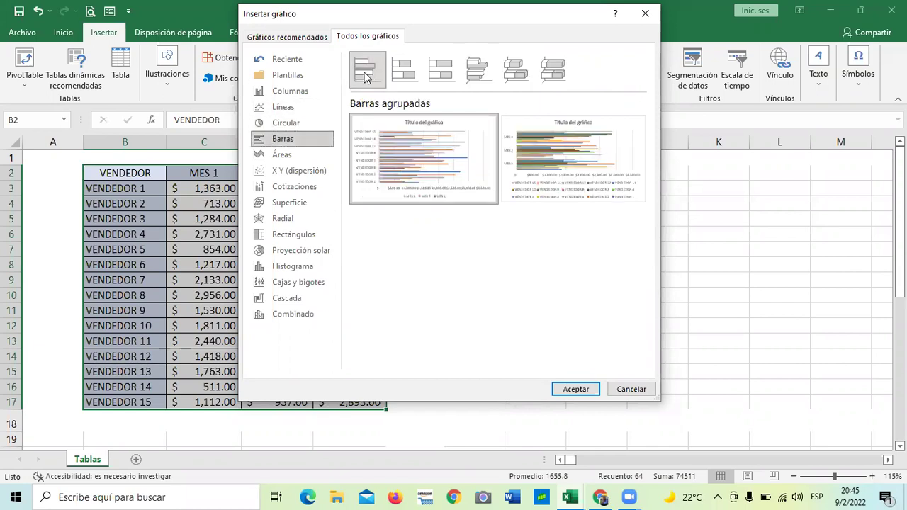
click(404, 69)
click(447, 71)
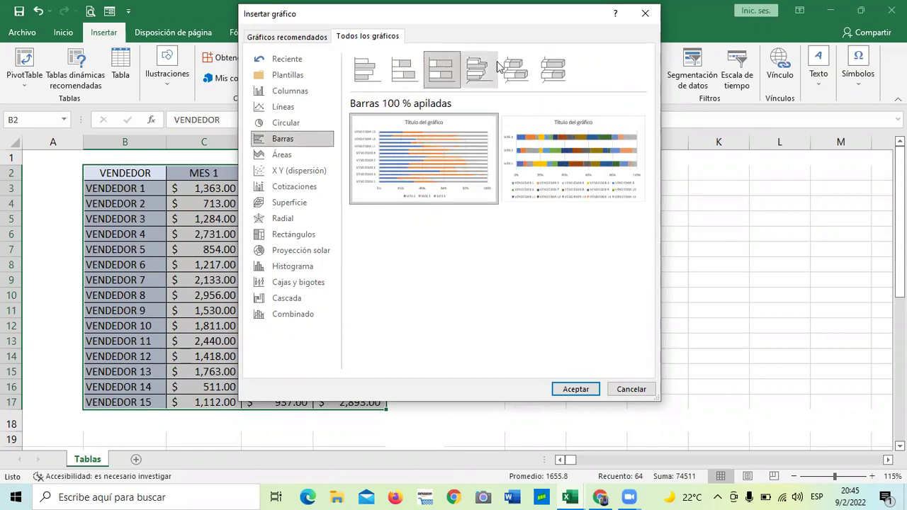
click(478, 68)
click(512, 69)
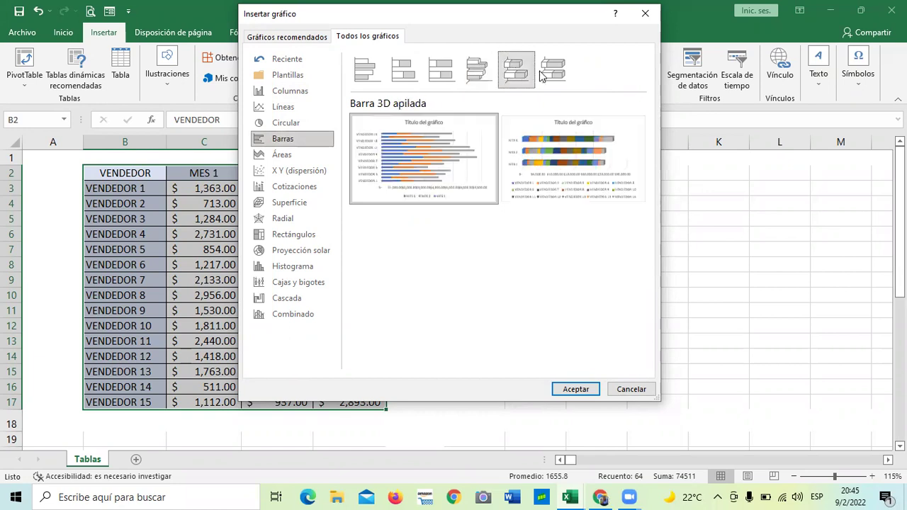
click(554, 71)
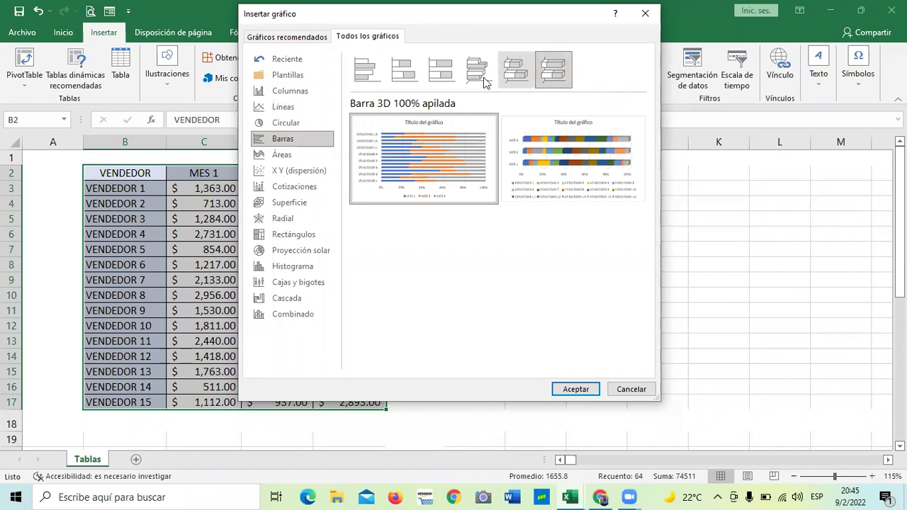
mouse_move(422, 157)
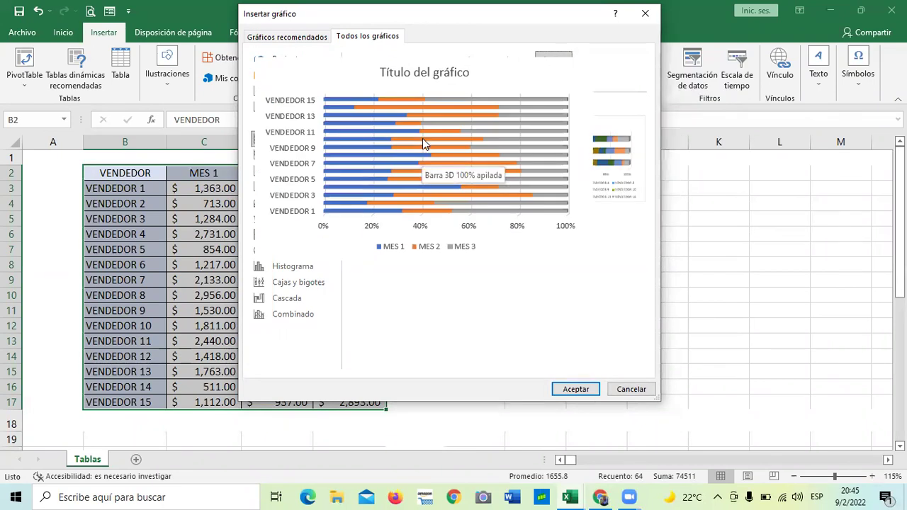
click(369, 74)
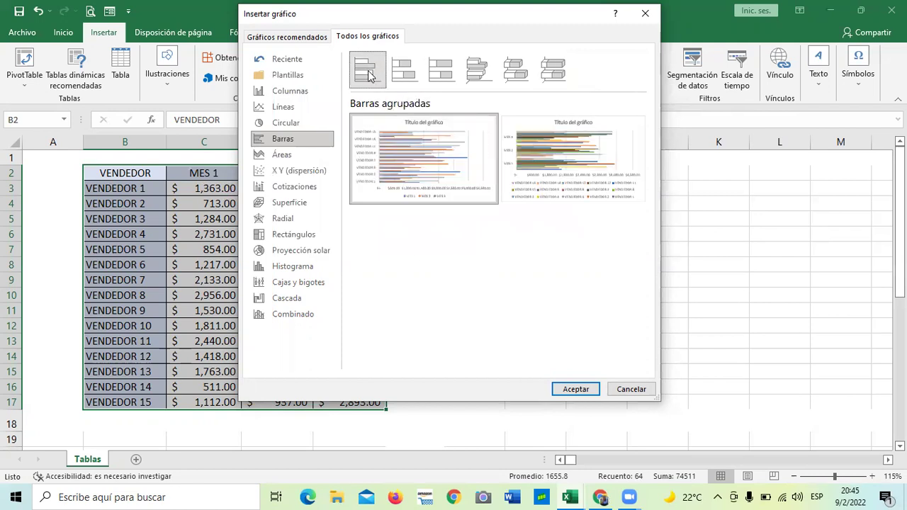
mouse_move(578, 159)
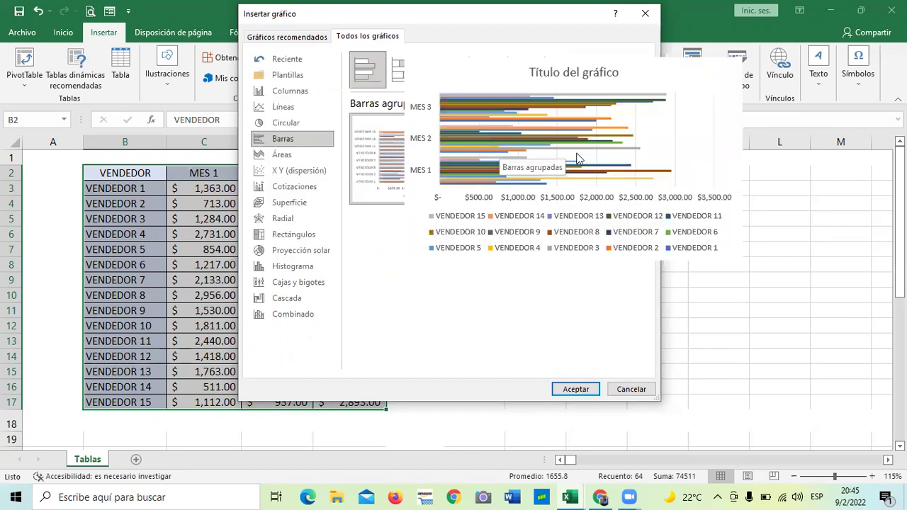
Preview the area chart subtypes for the vendor data: standard area, 3D 100% stacked area and 3D area.
click(288, 161)
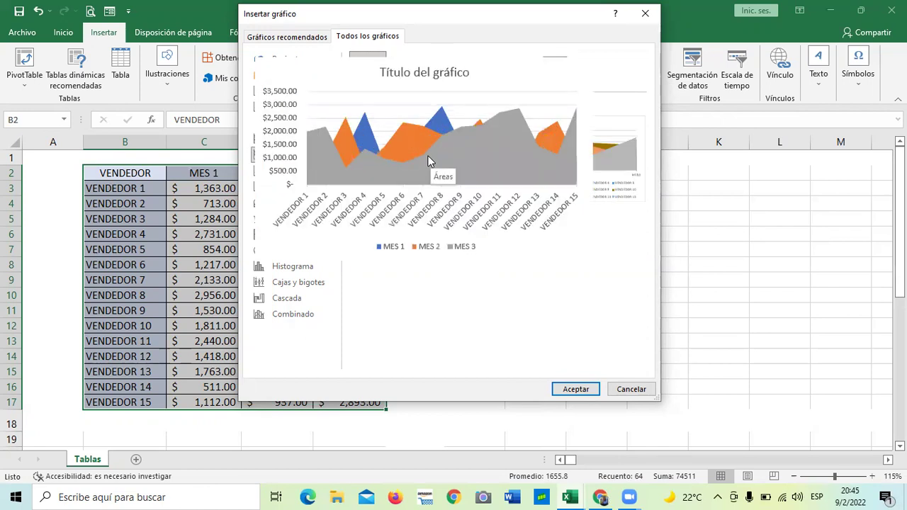
mouse_move(587, 159)
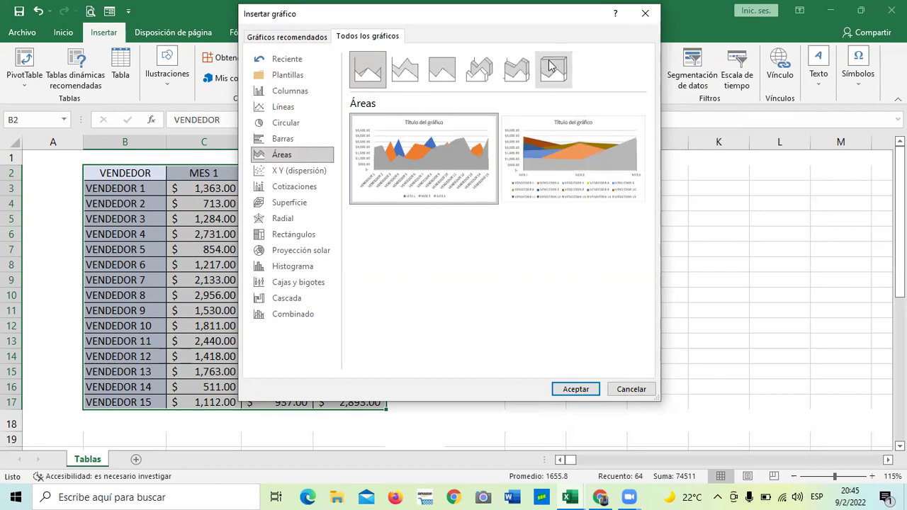
click(551, 65)
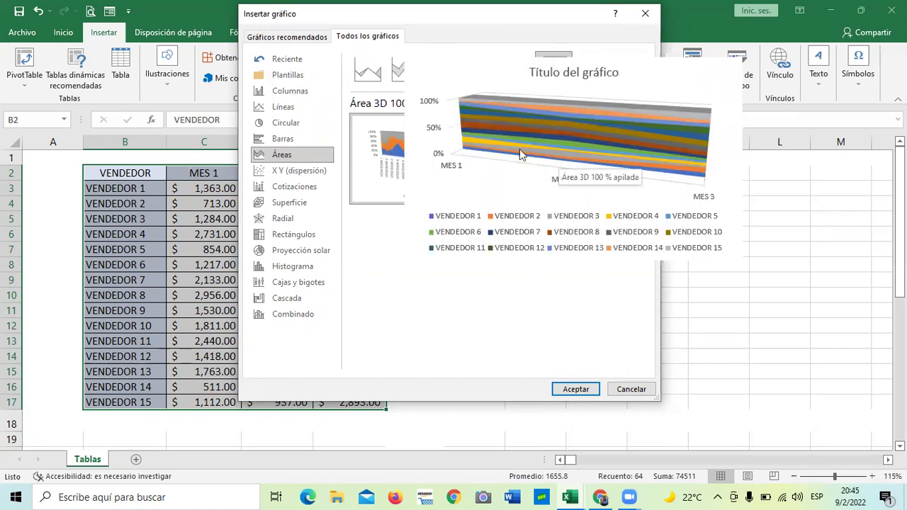
mouse_move(431, 143)
click(472, 71)
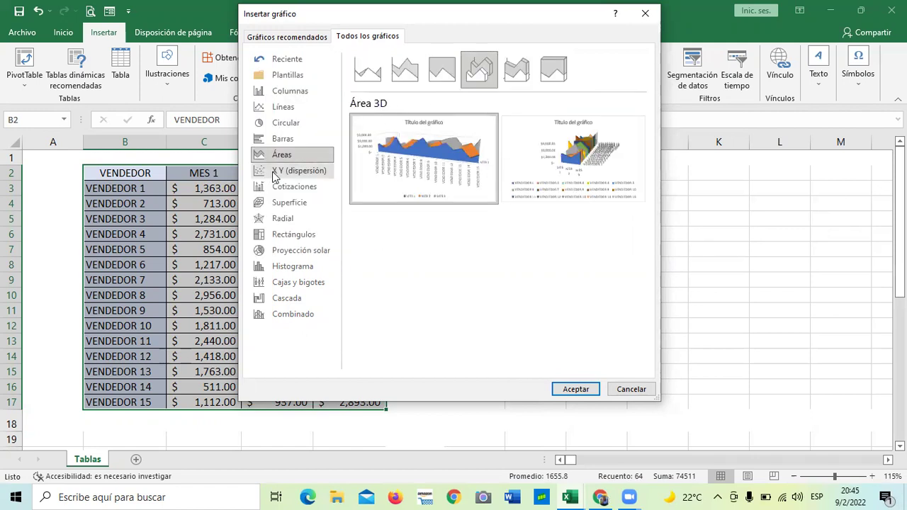
Preview the XY scatter subtypes for the vendor data: plain, smooth lines with markers, straight lines with markers and bubble.
click(271, 174)
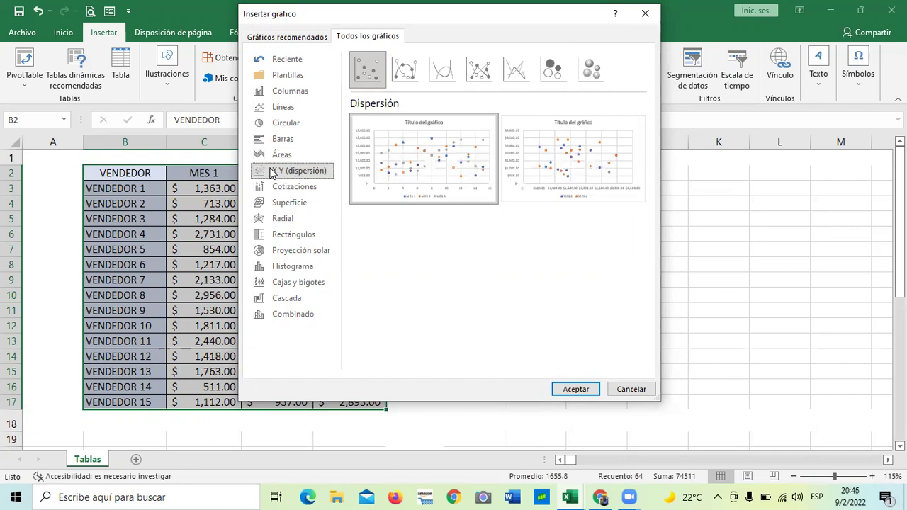
mouse_move(464, 168)
mouse_move(584, 174)
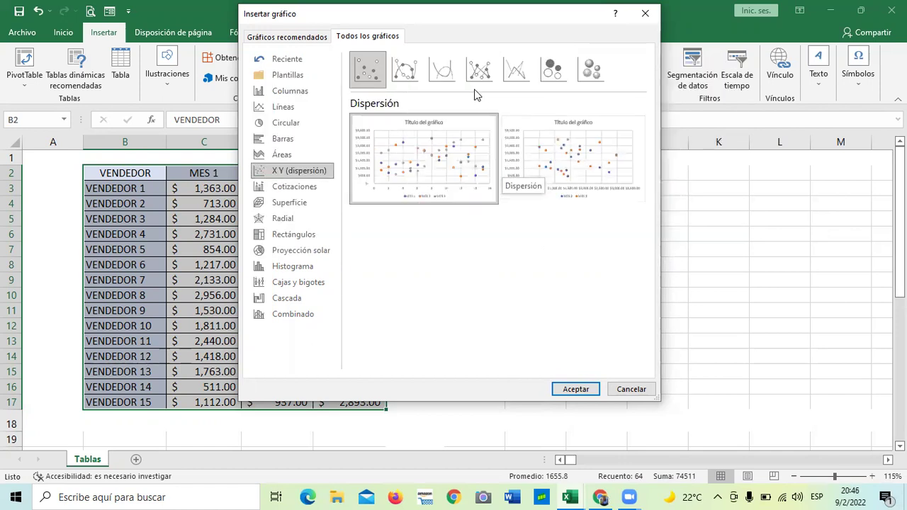
click(405, 69)
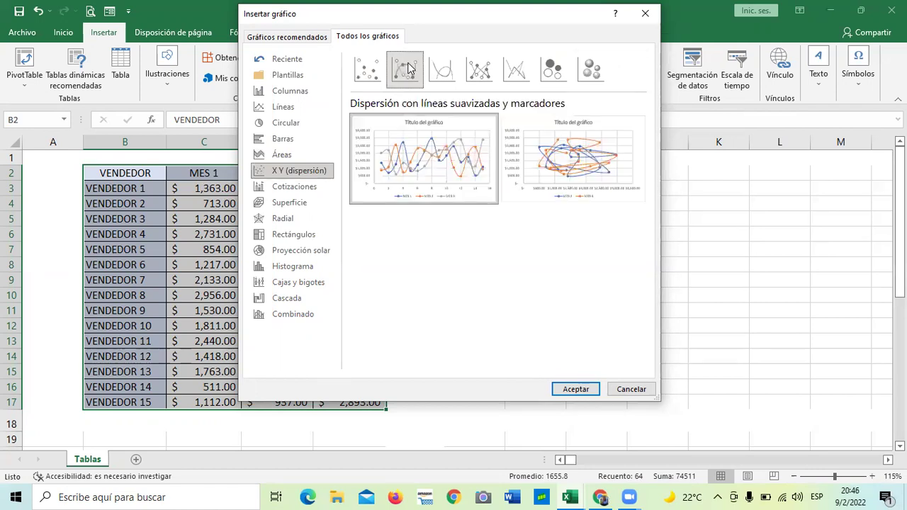
mouse_move(531, 183)
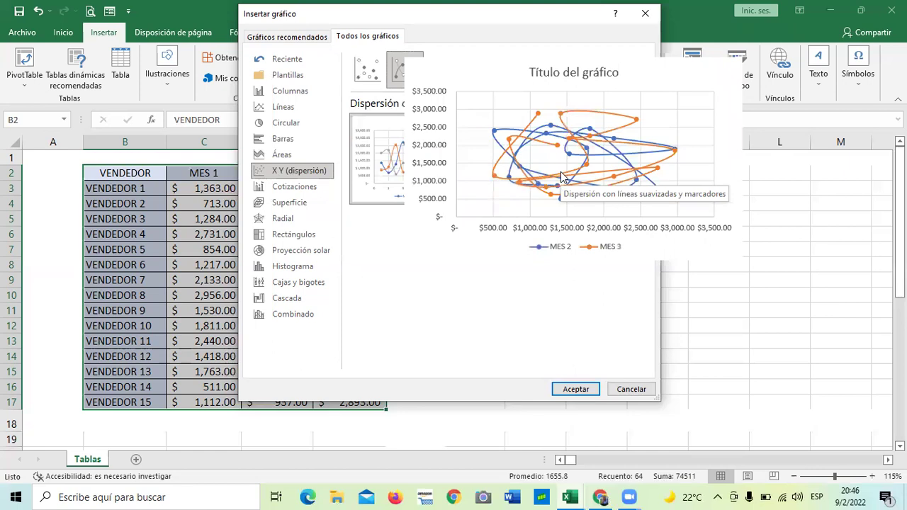
click(479, 71)
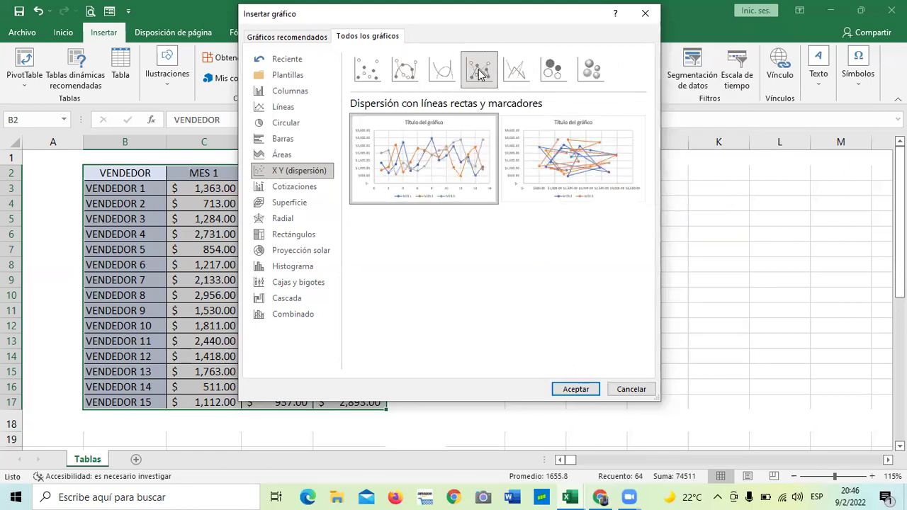
click(556, 65)
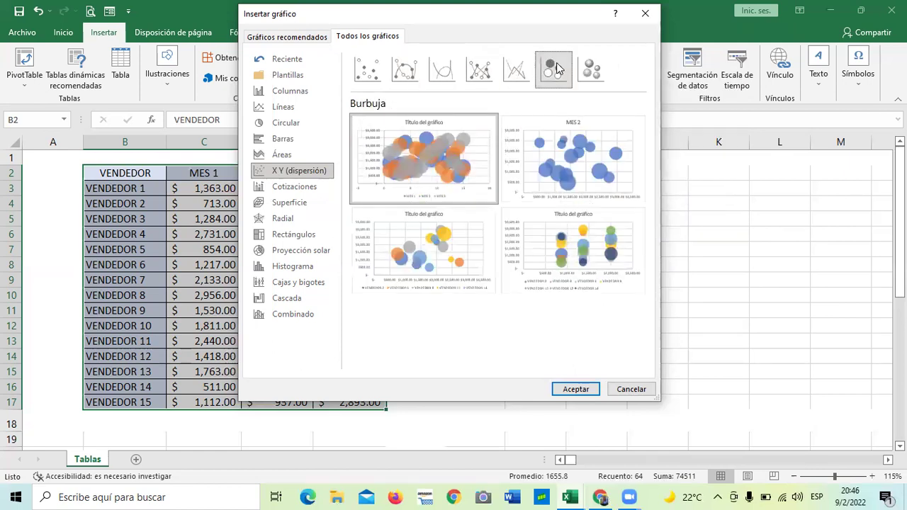
Preview the 3D bubble and the scatter with straight lines subtypes for the vendor data.
click(592, 67)
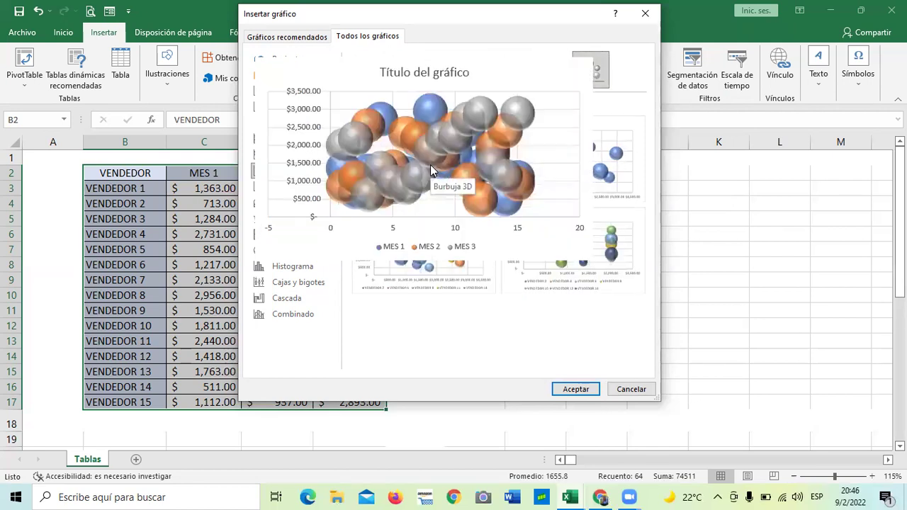
click(516, 73)
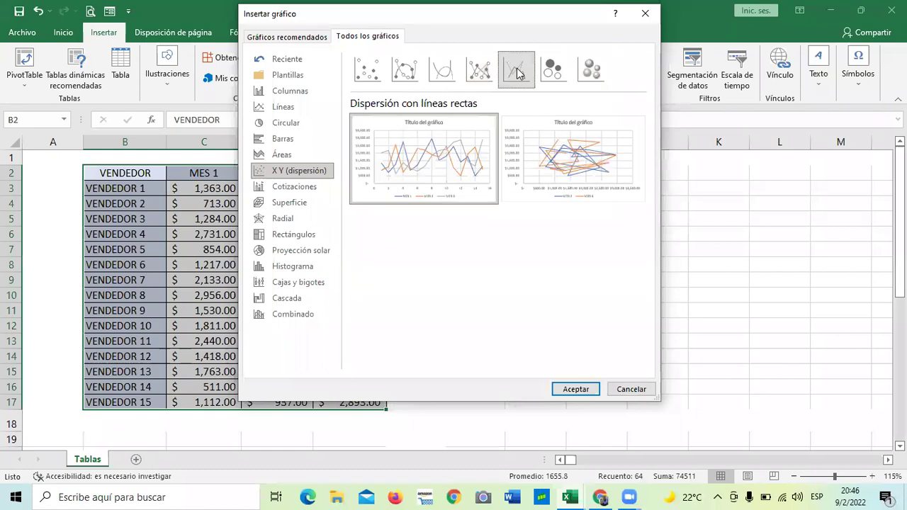
mouse_move(446, 145)
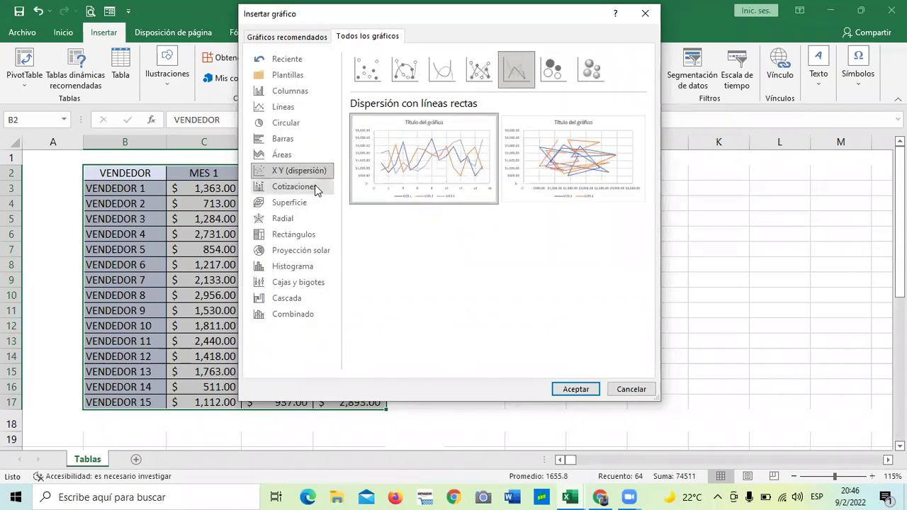
Preview the stock chart subtypes, including high-low-close, open-high-low-close and volume-open-high-low-close.
click(290, 190)
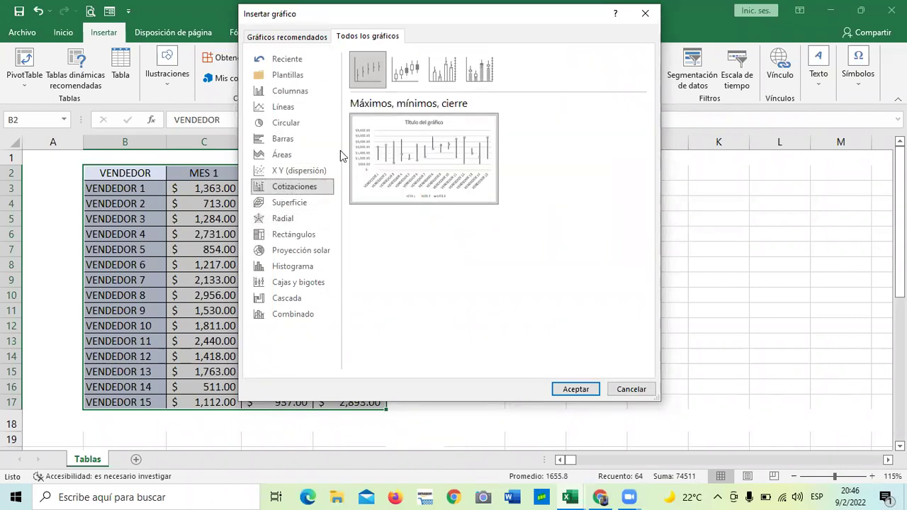
click(401, 73)
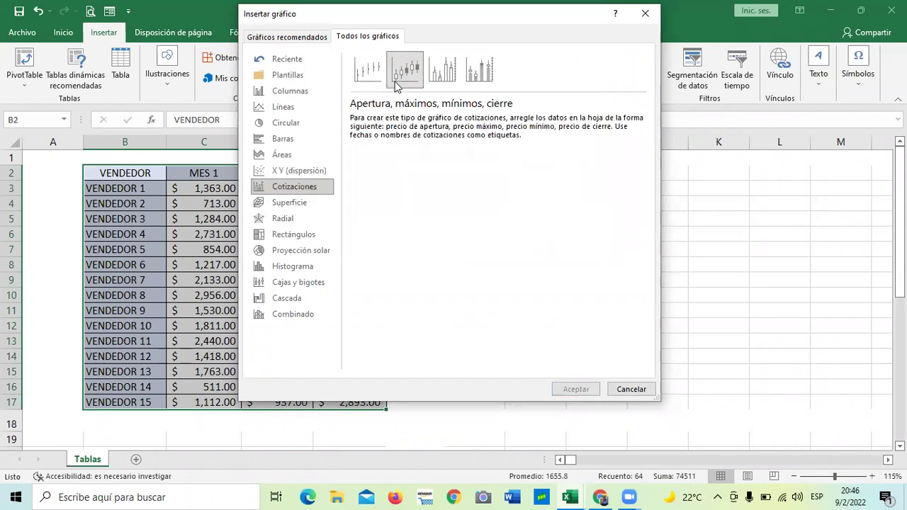
click(436, 75)
click(367, 70)
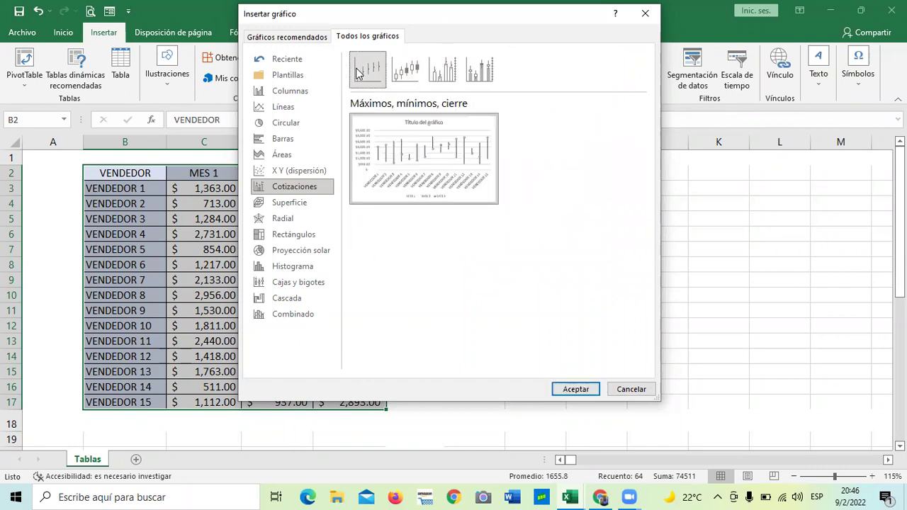
click(479, 69)
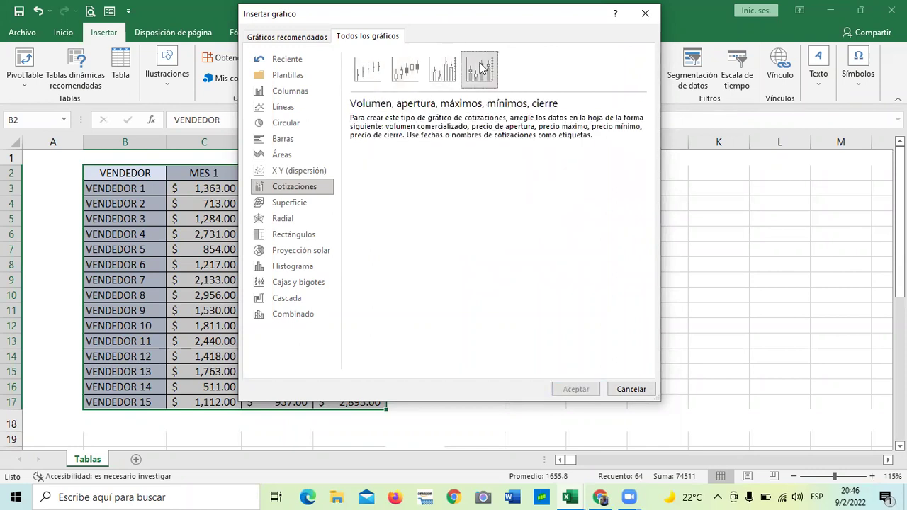
click(375, 70)
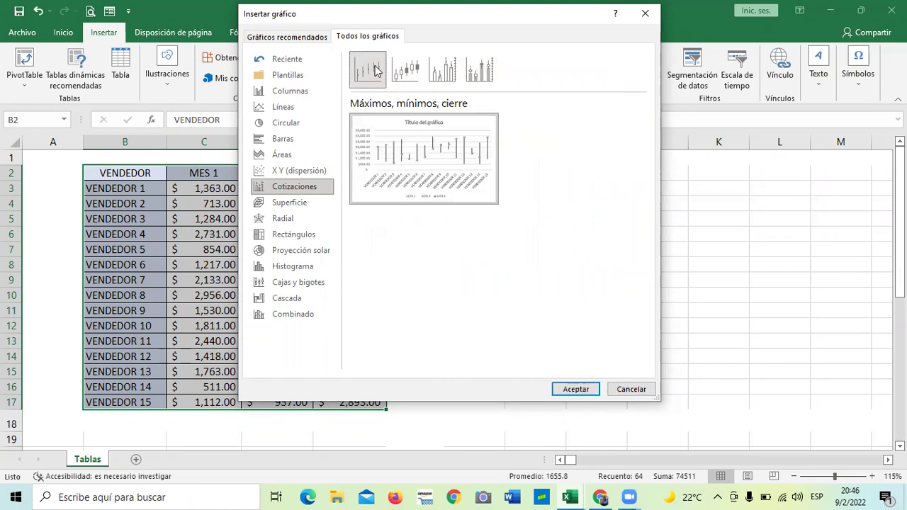
mouse_move(404, 151)
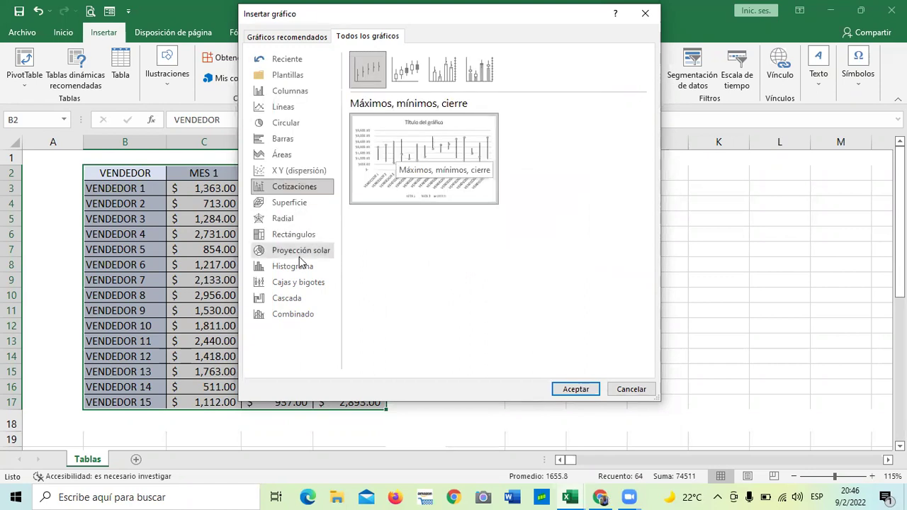
Preview the radar chart subtypes for the vendor data, including the plain radar, its month-based variant and radar with markers.
click(286, 220)
mouse_move(413, 171)
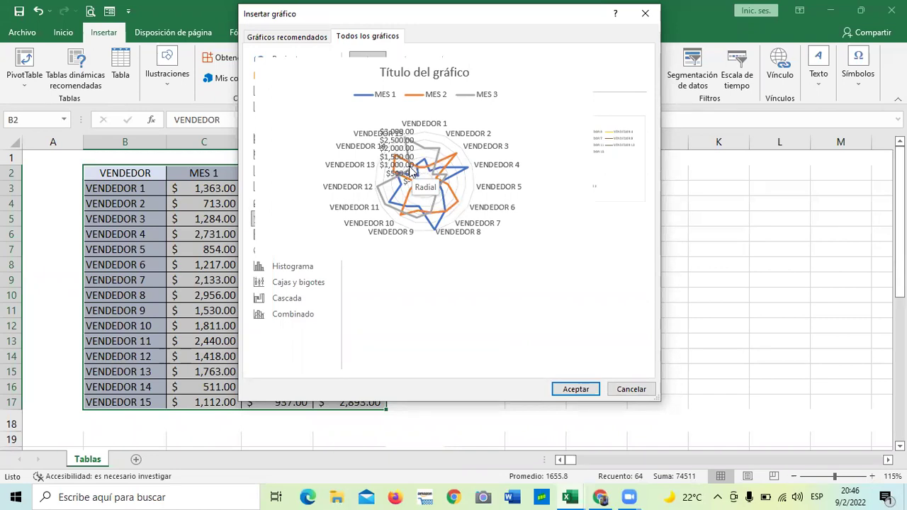
mouse_move(553, 175)
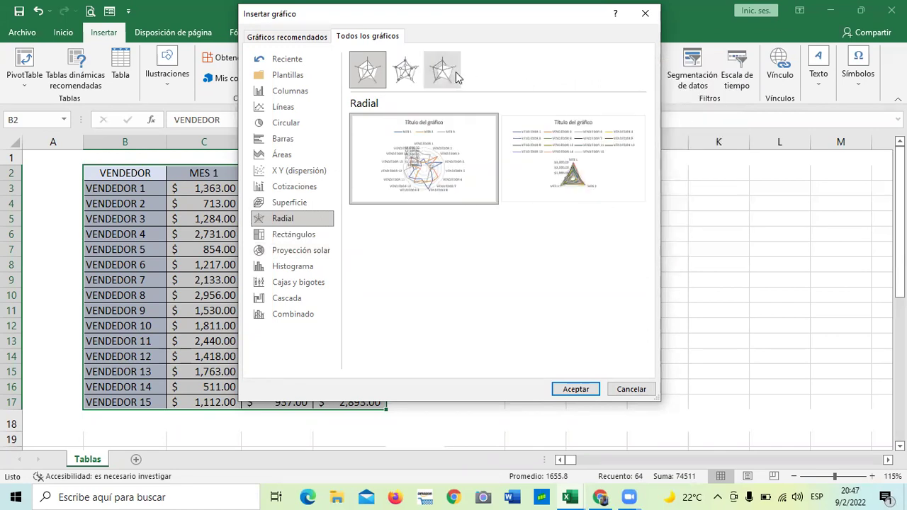
click(454, 75)
click(414, 75)
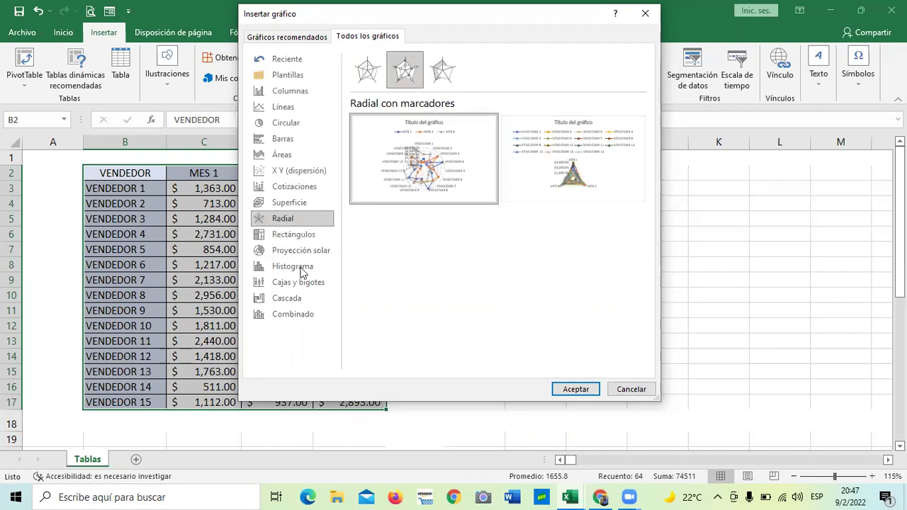
Preview the waterfall chart and the combo subtypes: clustered column with line, line on secondary axis, stacked area with column, and custom combination.
click(275, 300)
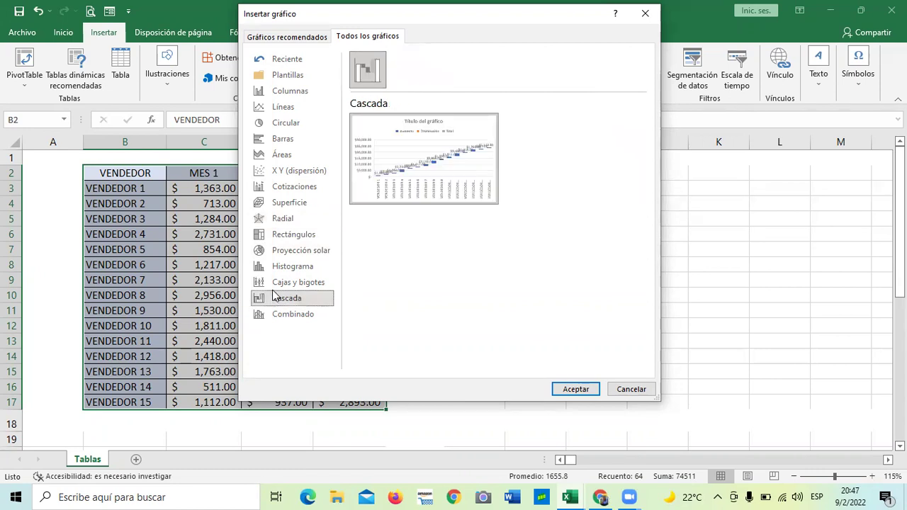
mouse_move(468, 162)
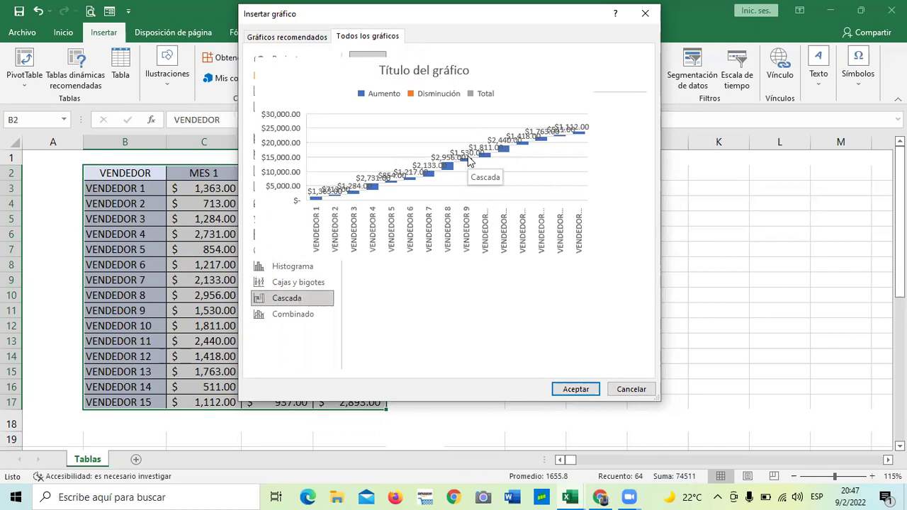
click(299, 318)
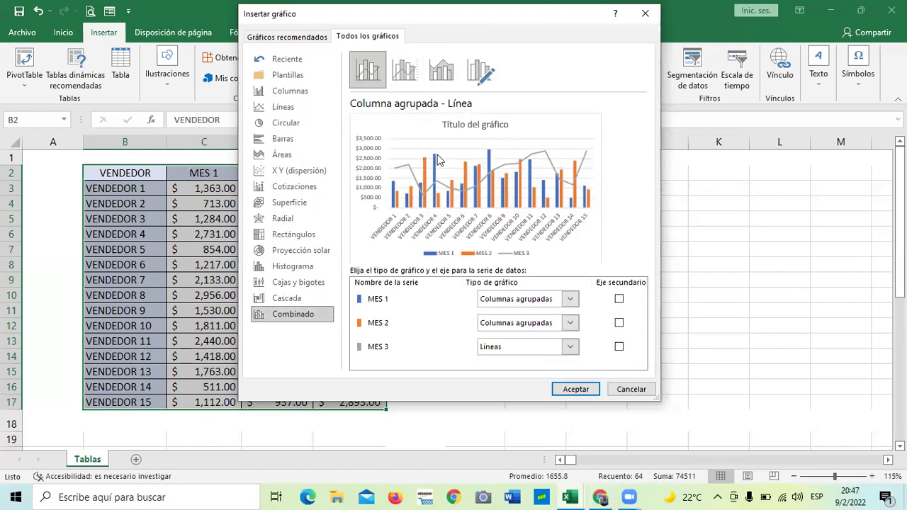
click(410, 72)
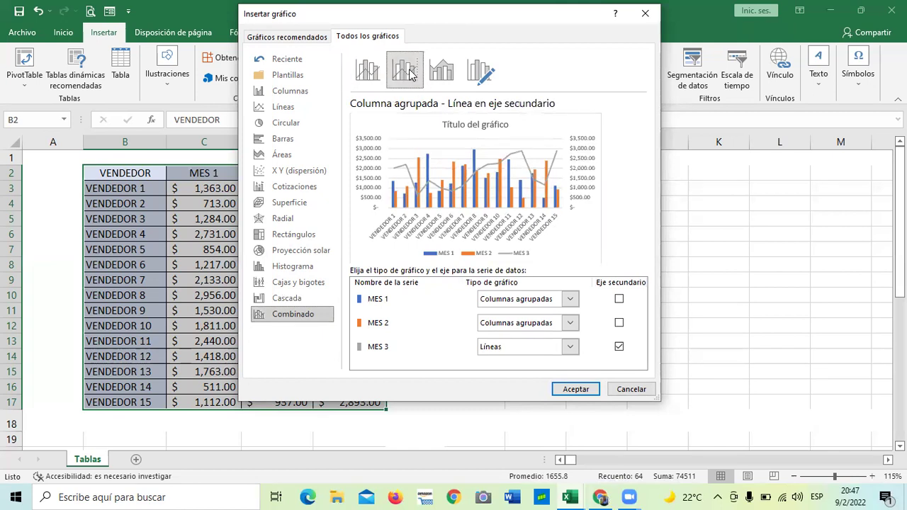
click(443, 72)
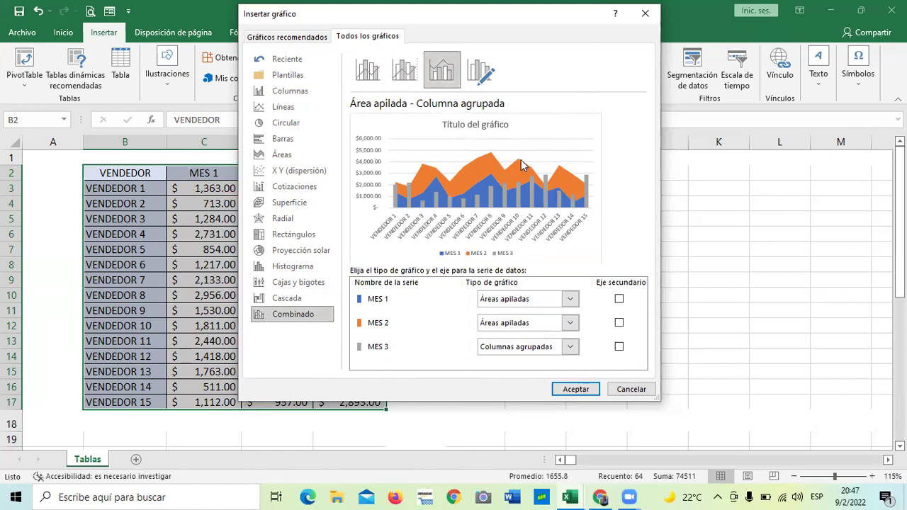
click(484, 70)
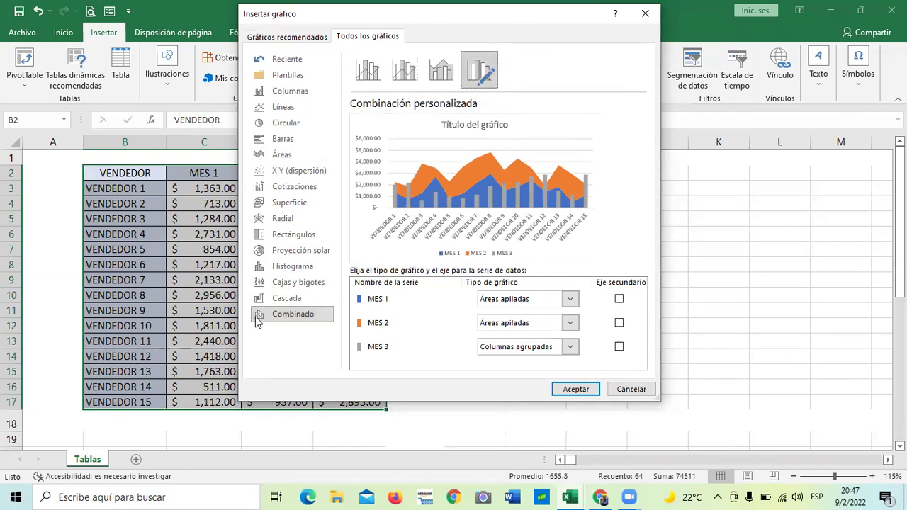
Preview the box and whisker chart and the histogram for the vendor data.
click(284, 286)
mouse_move(440, 126)
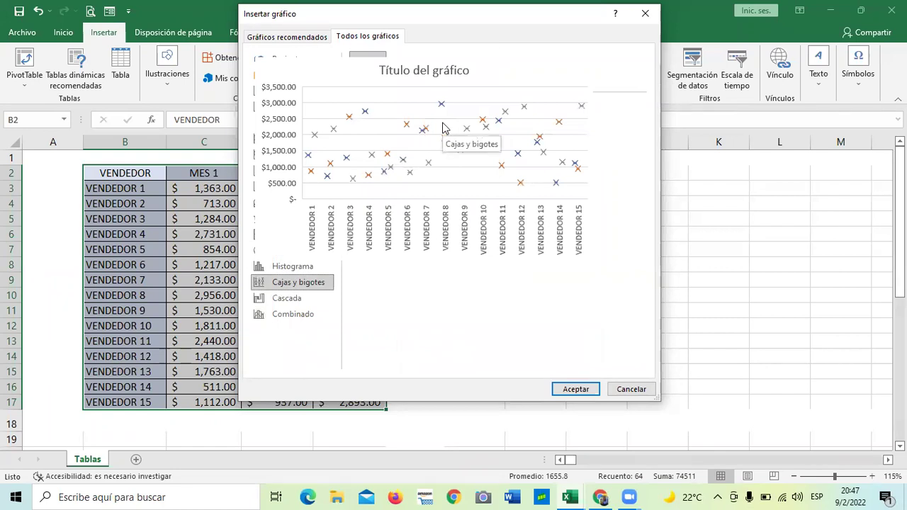
click(272, 267)
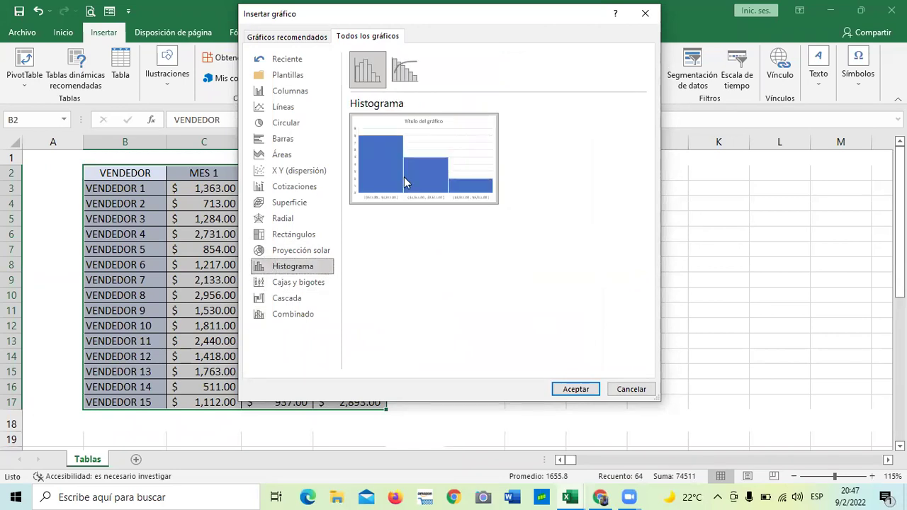
mouse_move(457, 147)
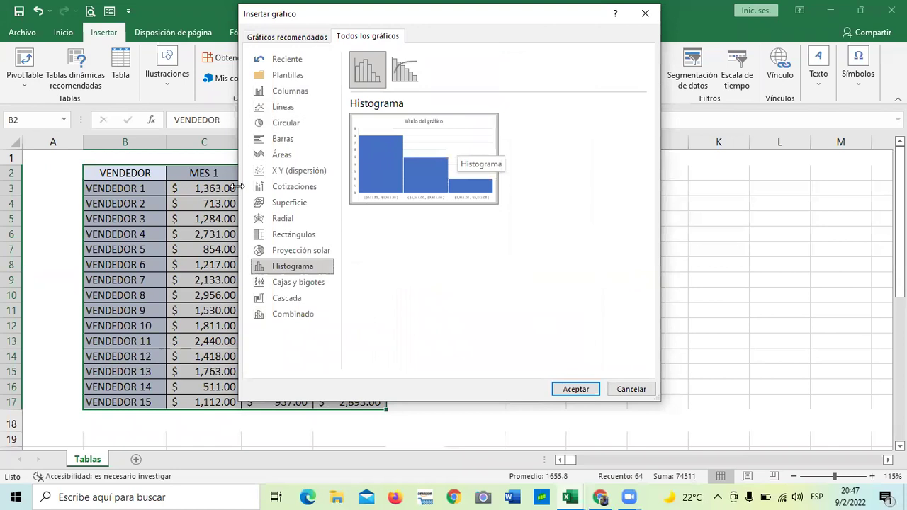
Preview the sunburst and treemap charts for the vendor data, and return to the radar chart.
click(295, 252)
mouse_move(363, 174)
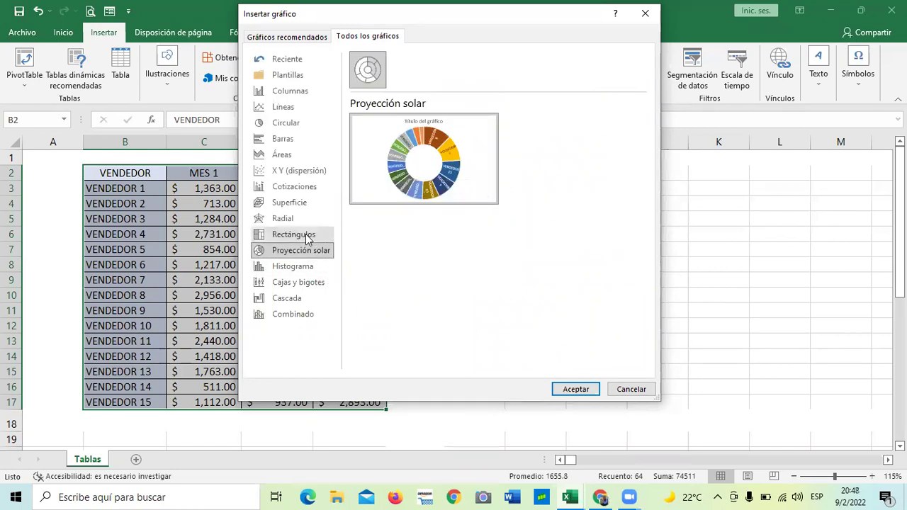
click(307, 235)
mouse_move(431, 143)
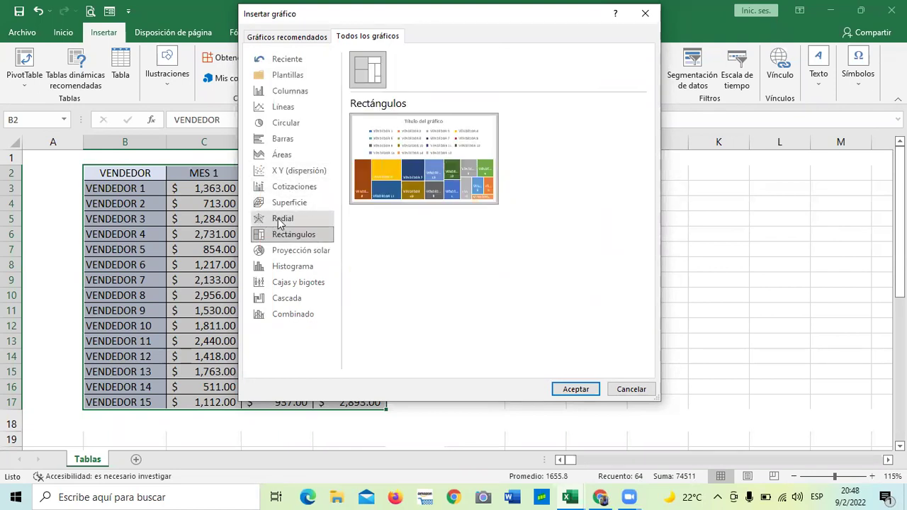
click(281, 221)
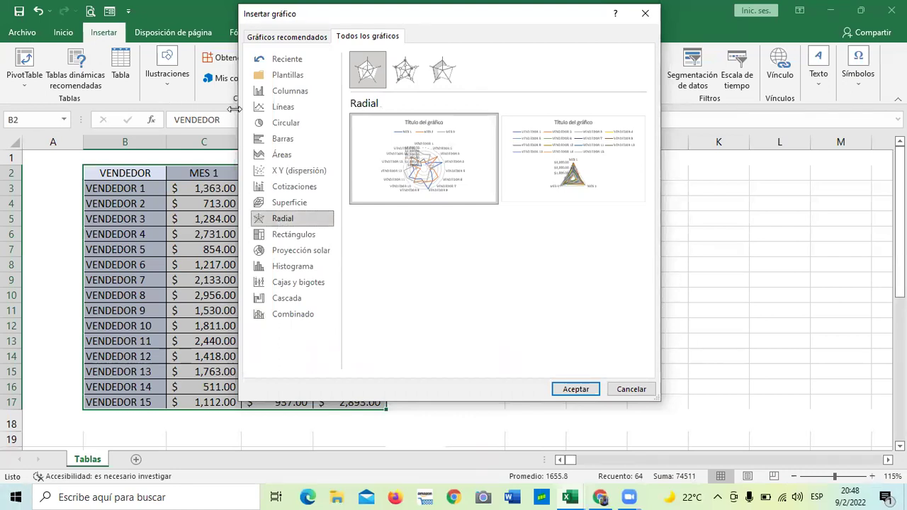
Insert a clustered column chart of the vendor data with the three months as series.
click(290, 93)
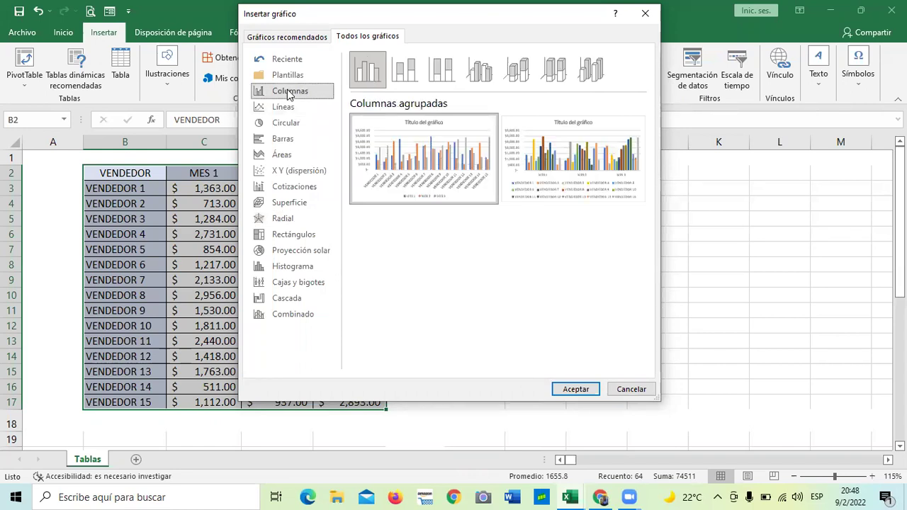
mouse_move(423, 135)
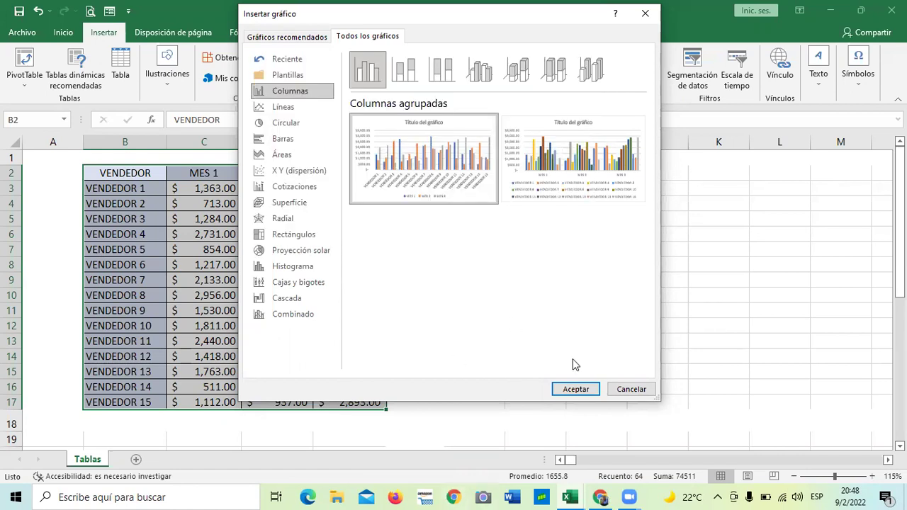
click(575, 389)
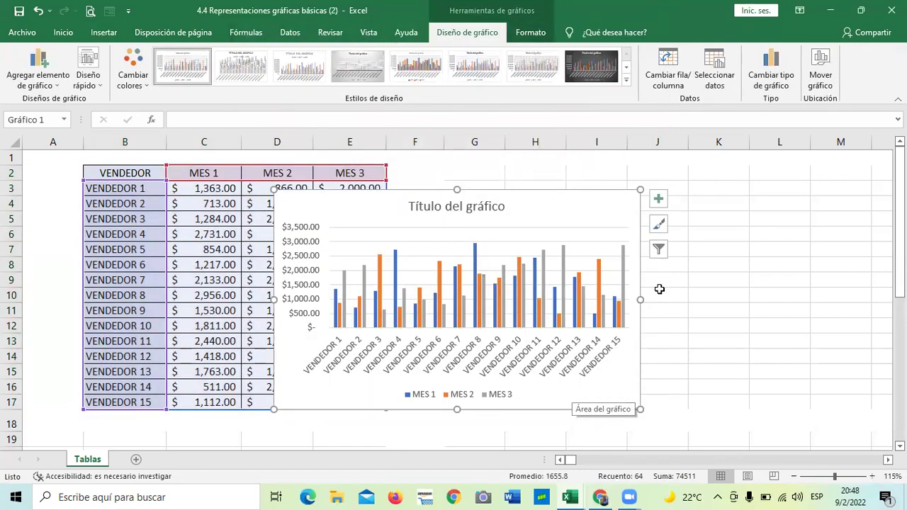
Move the chart off the data to the empty area beside the table, over about columns G to L.
drag(559, 215, 704, 195)
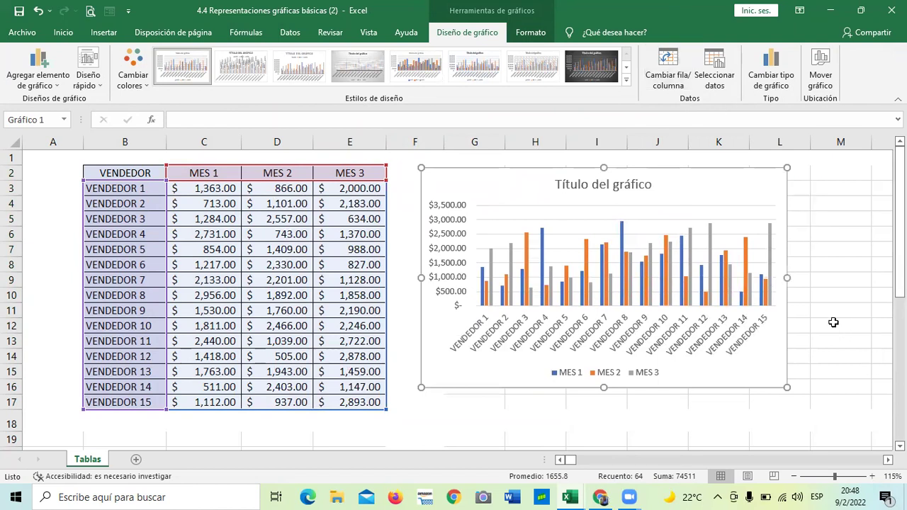
click(834, 323)
scroll(719, 316, down, 3)
scroll(729, 297, up, 3)
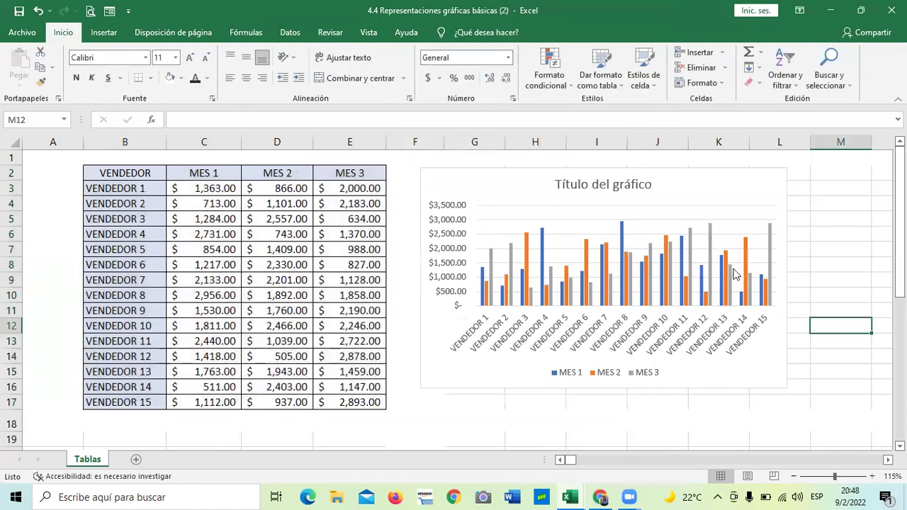
click(710, 189)
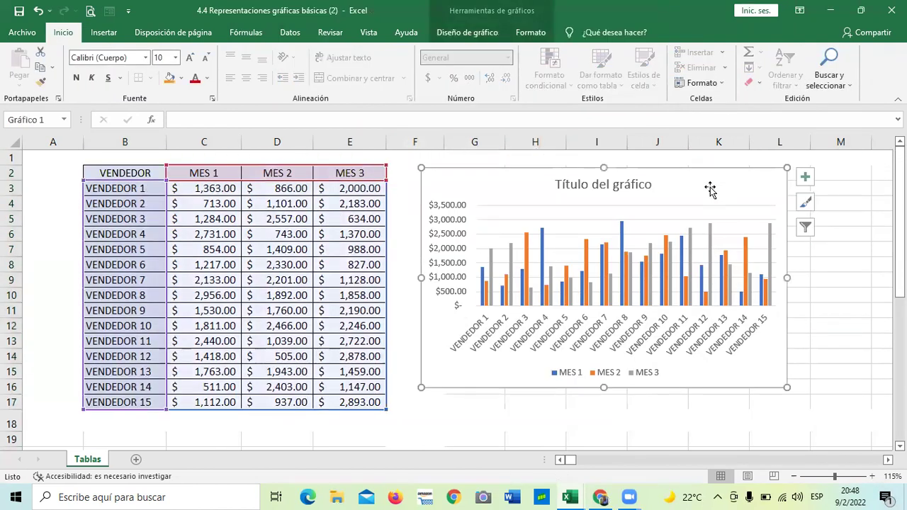
drag(646, 200, 682, 192)
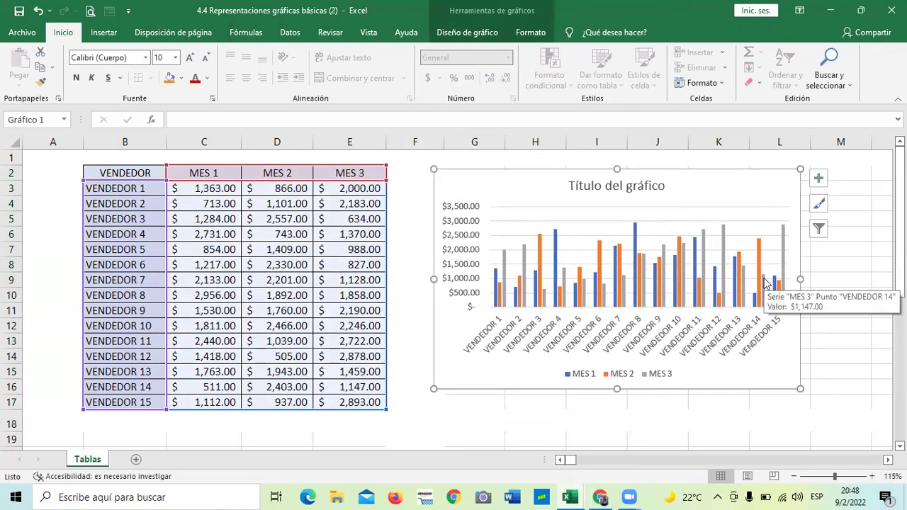
Review the chart design and format tools for the selected chart, including the option to move it to another sheet.
click(489, 13)
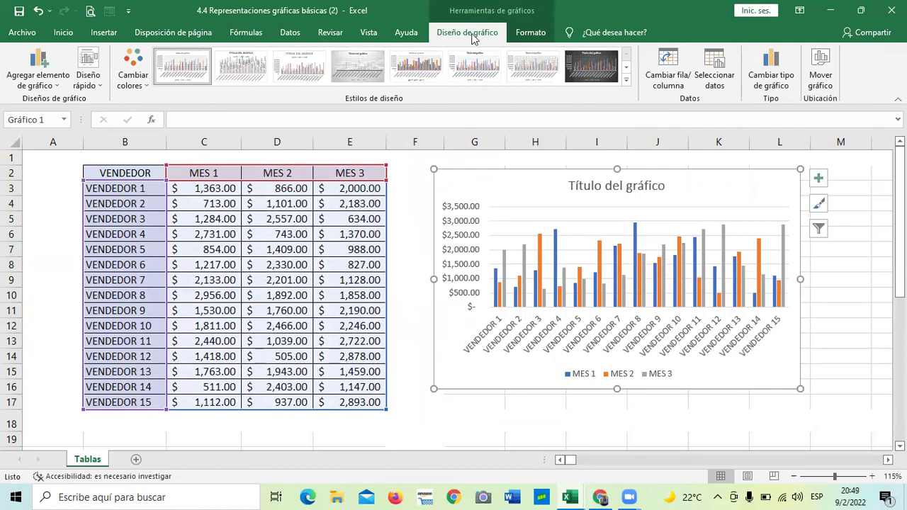
click(532, 33)
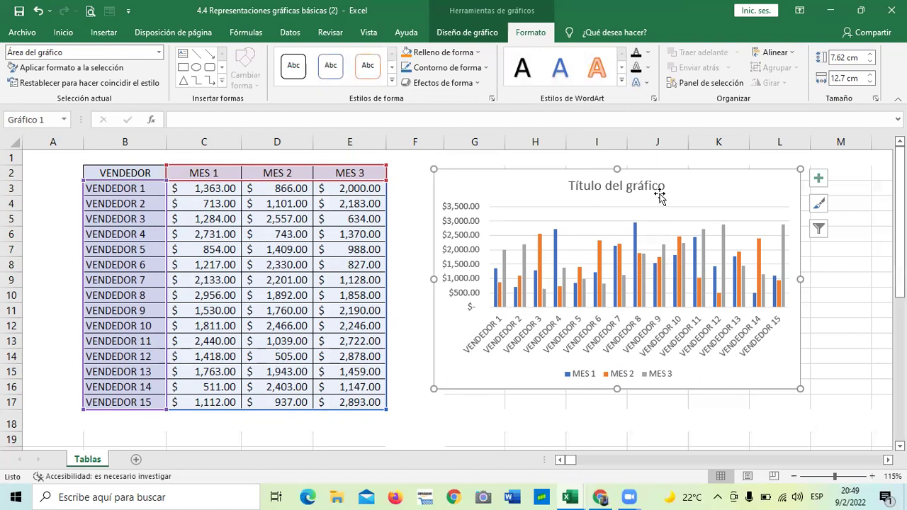
click(461, 32)
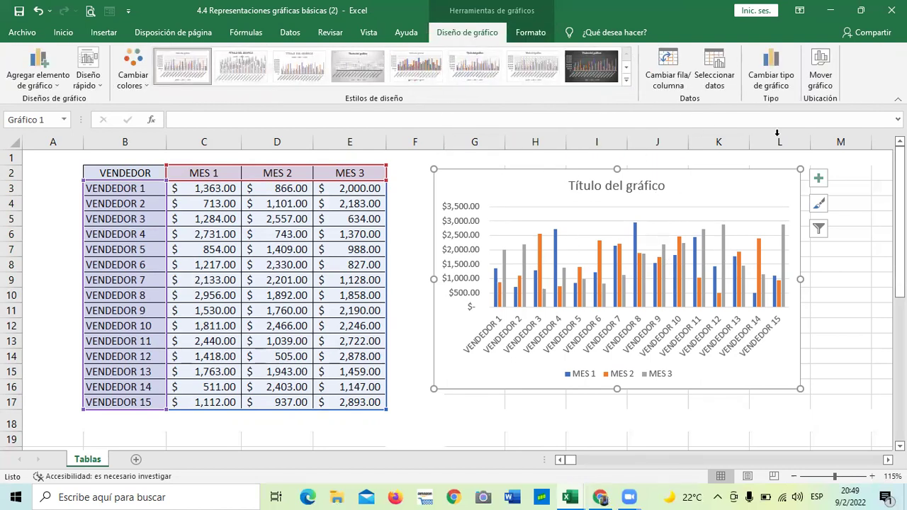
click(824, 76)
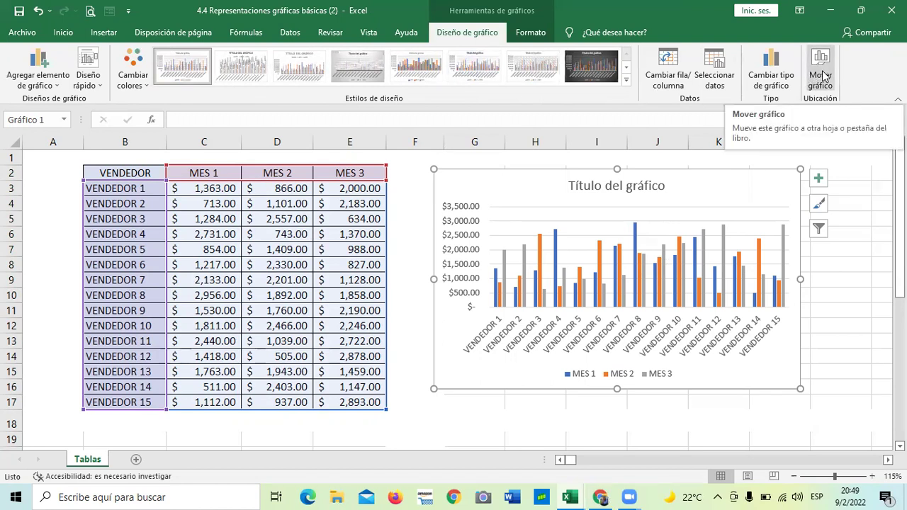
Review the options for moving the chart to a new or existing sheet and for changing its type, without applying any.
click(823, 76)
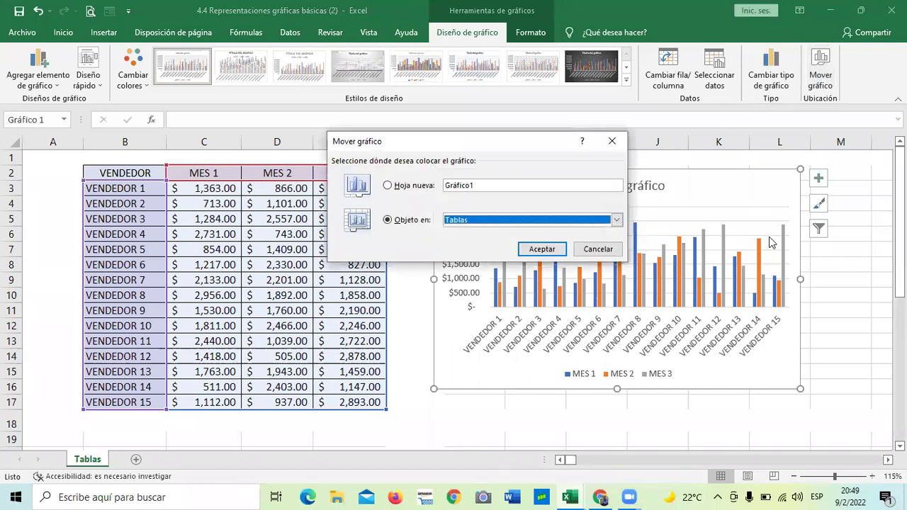
click(616, 221)
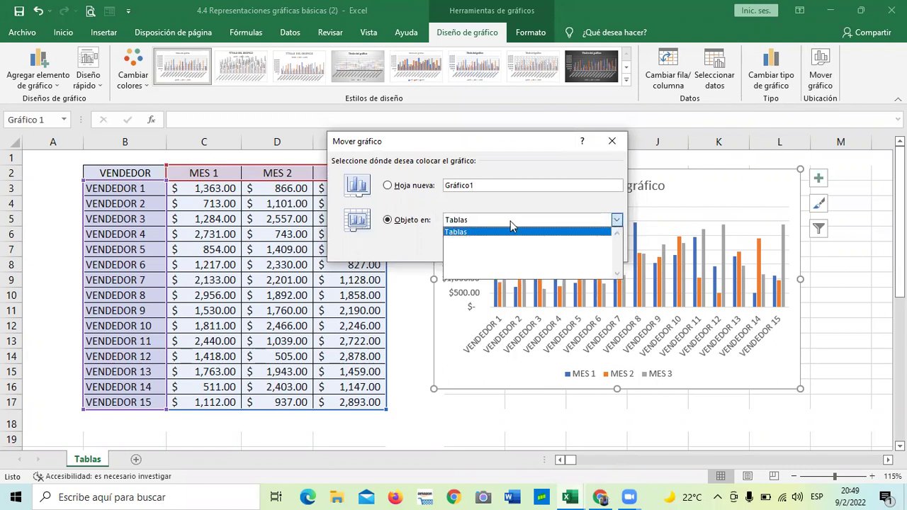
click(434, 231)
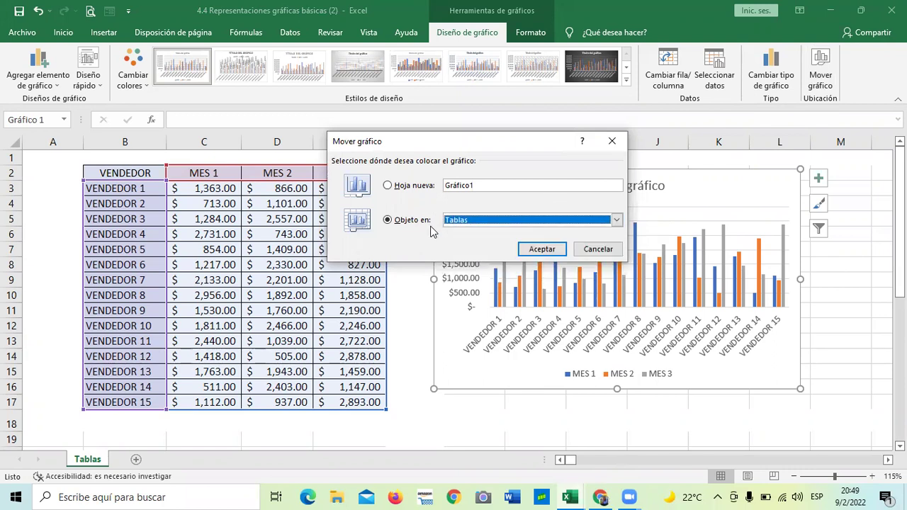
click(490, 186)
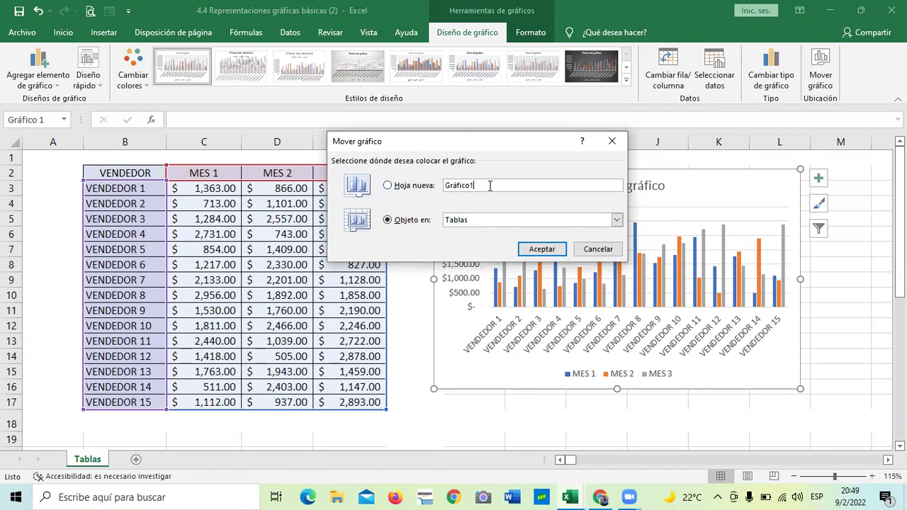
click(387, 185)
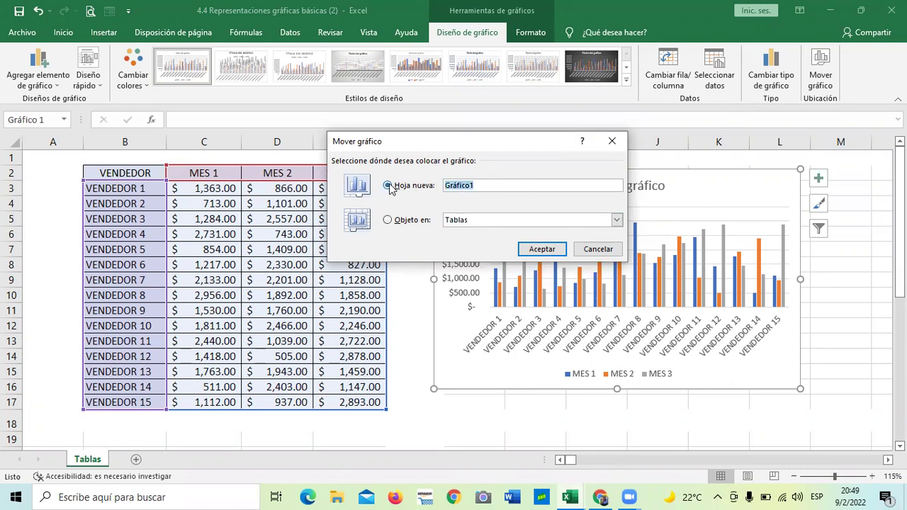
click(601, 245)
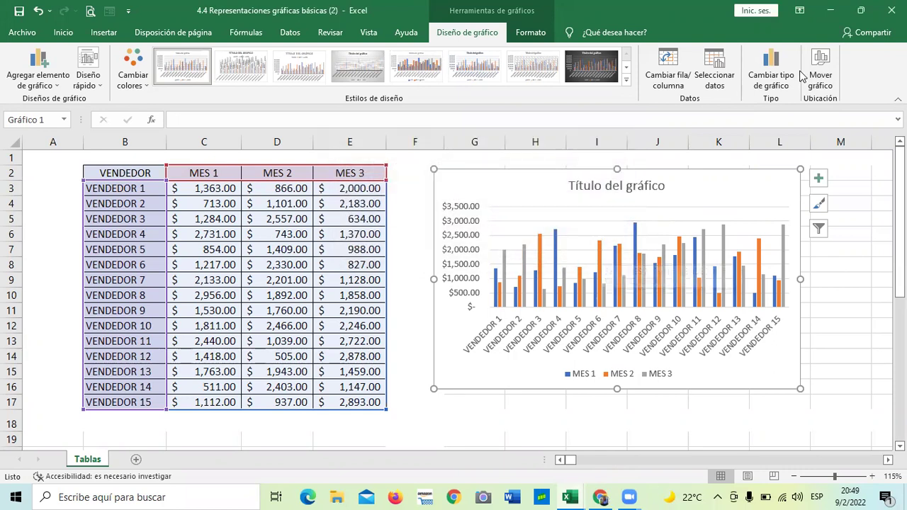
click(769, 73)
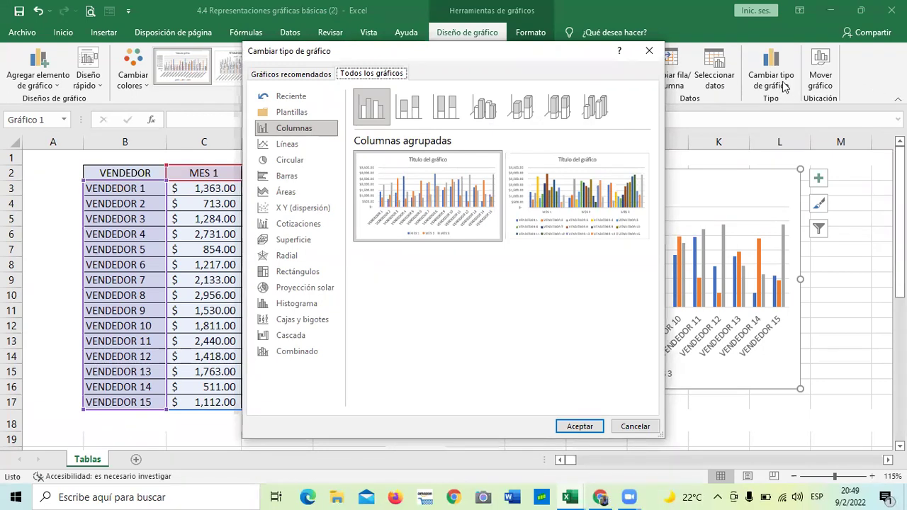
click(649, 52)
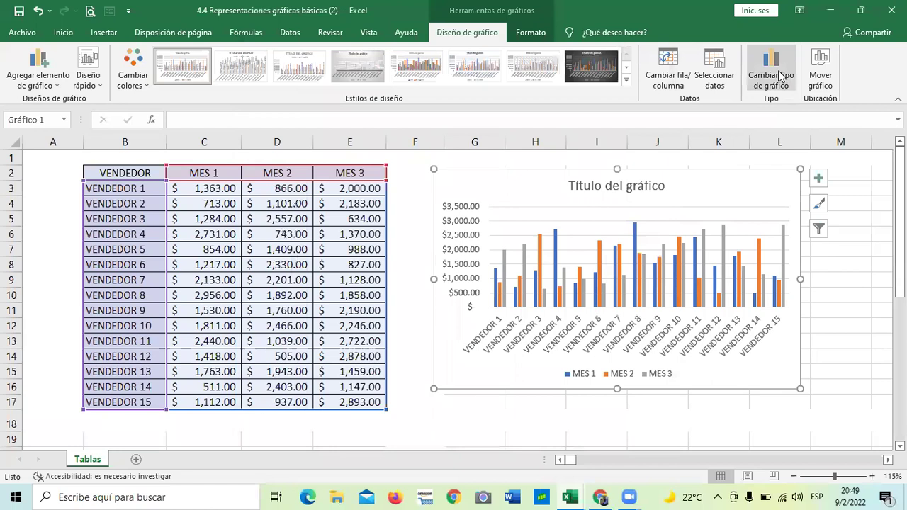
Swap rows and columns in the chart's data source so the vendors are the series and the months the categories.
click(714, 71)
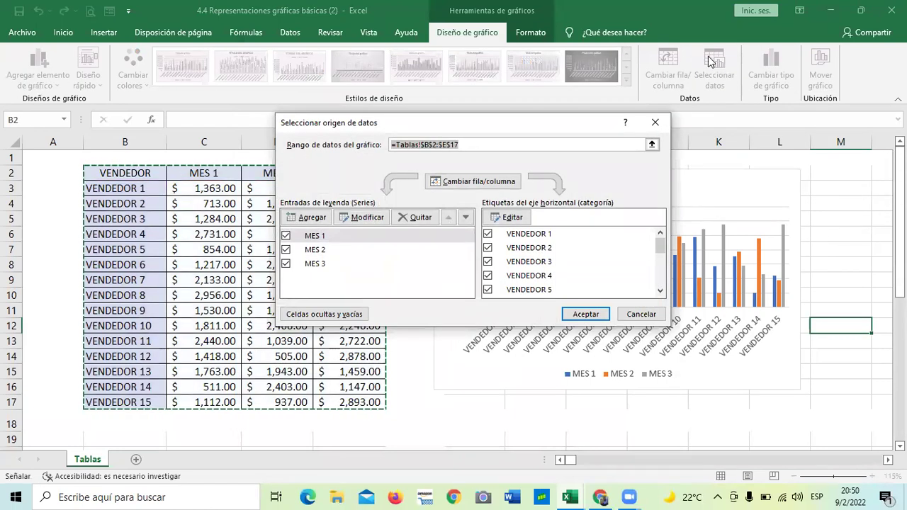
drag(498, 119, 488, 106)
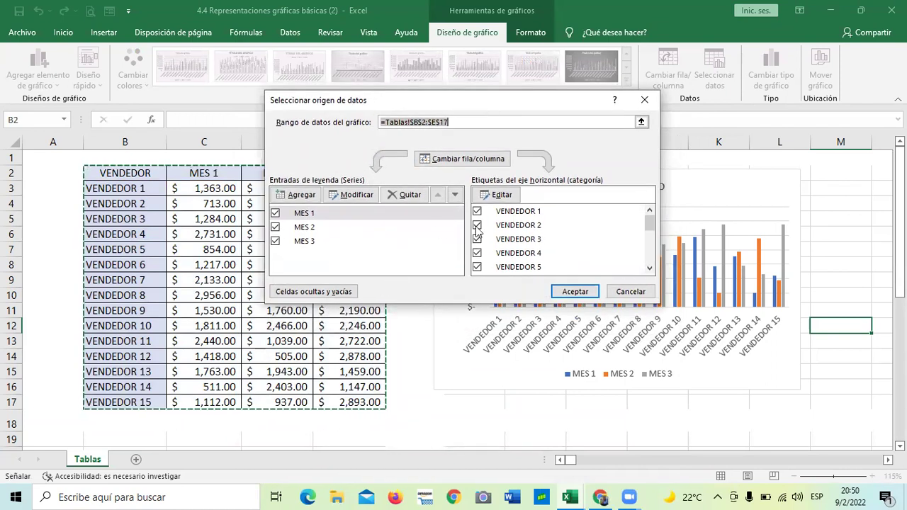
click(471, 161)
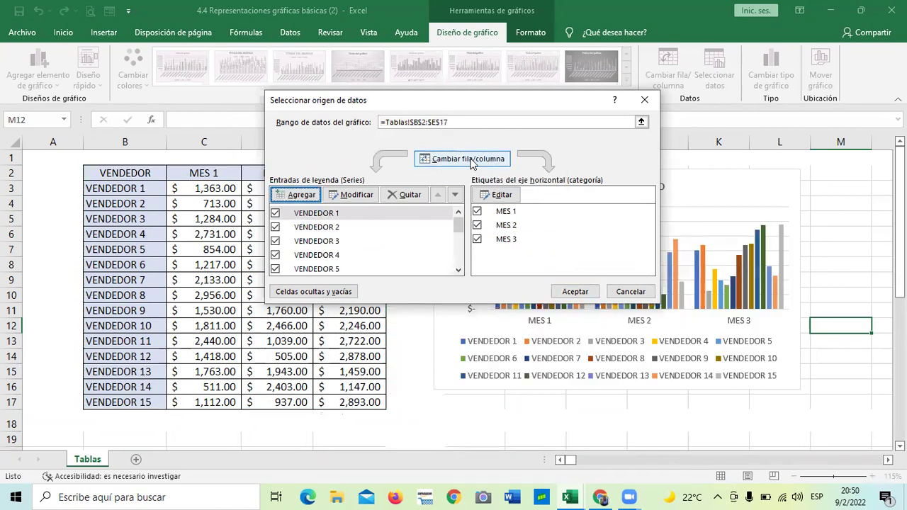
click(573, 292)
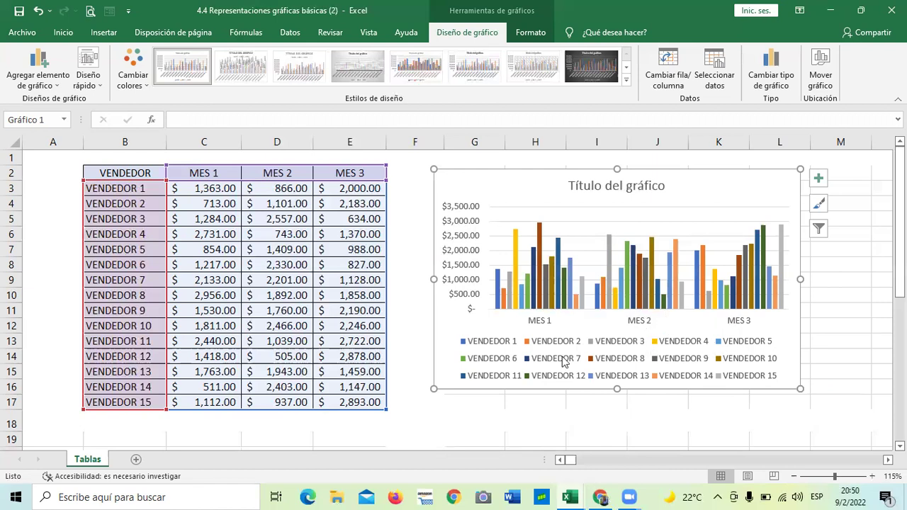
Swap the chart's rows and columns back and forth to compare both arrangements, ending with the months as series.
click(669, 70)
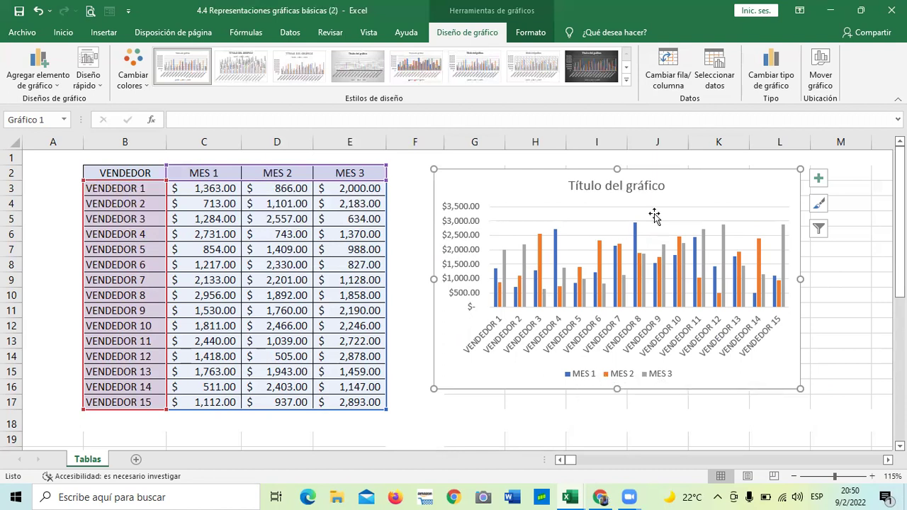
click(671, 59)
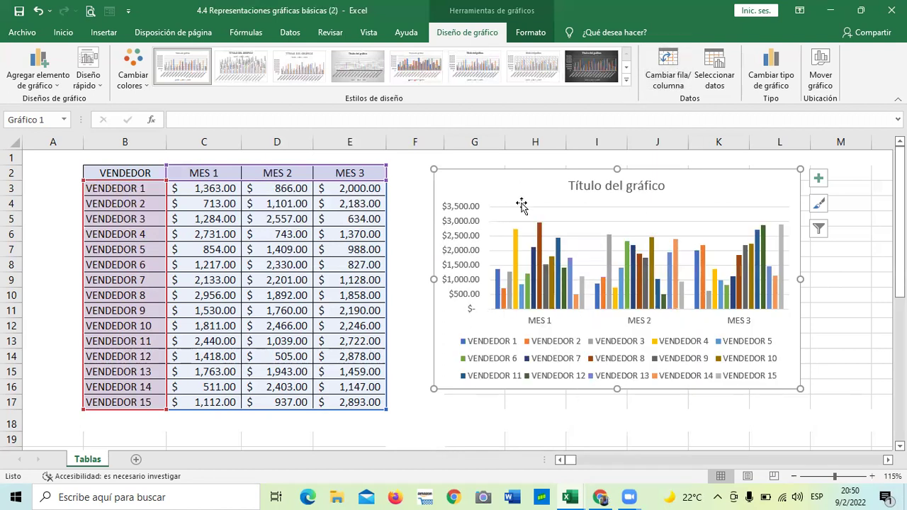
click(671, 58)
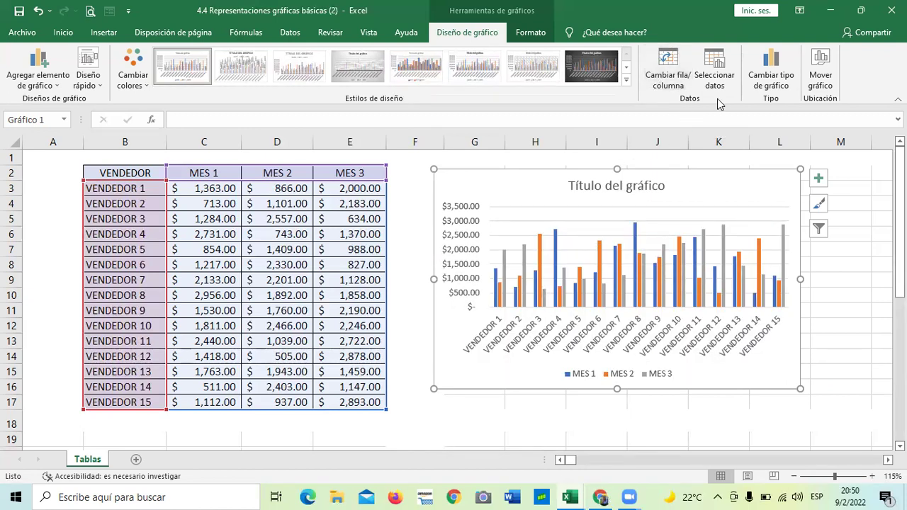
click(666, 75)
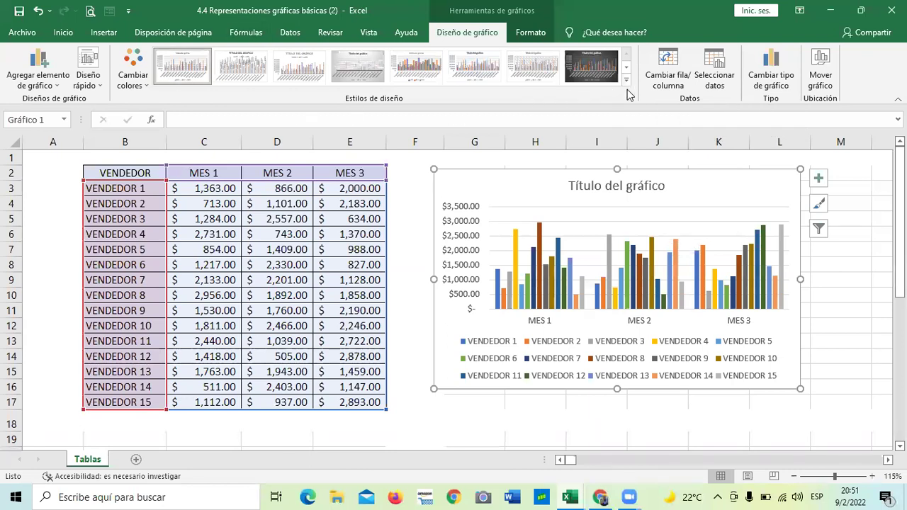
click(626, 79)
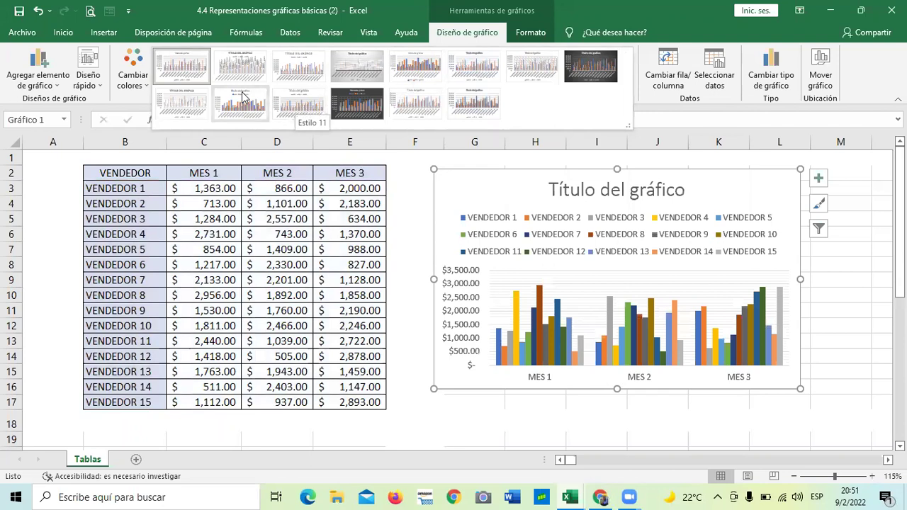
click(670, 71)
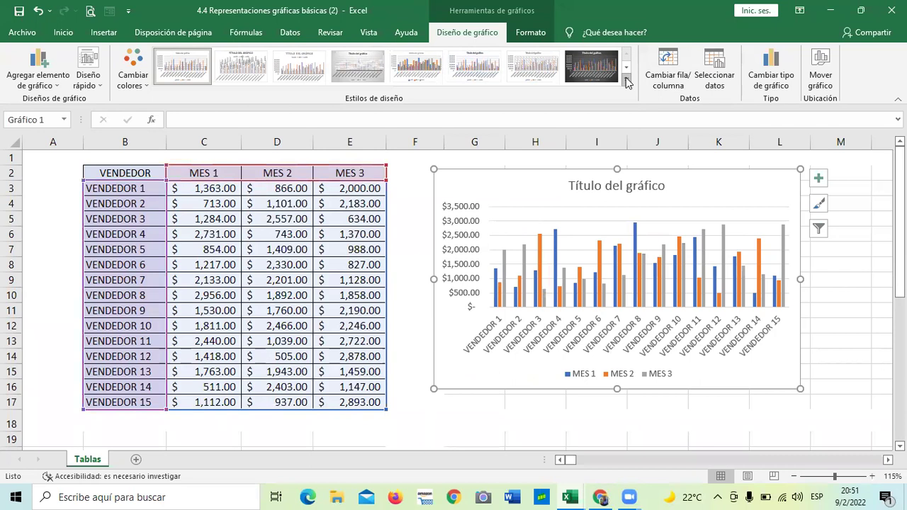
Preview the chart styles and colour palettes, keeping the first style and the current colours.
click(626, 80)
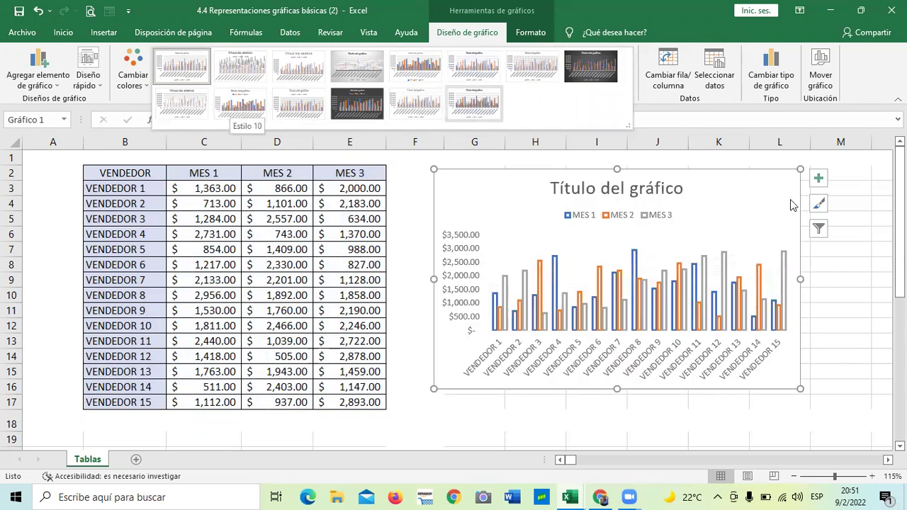
click(185, 68)
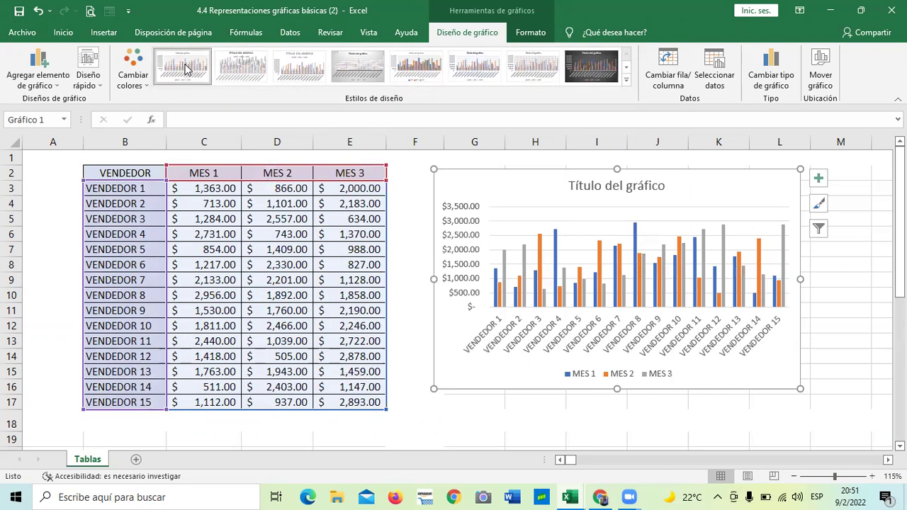
click(144, 85)
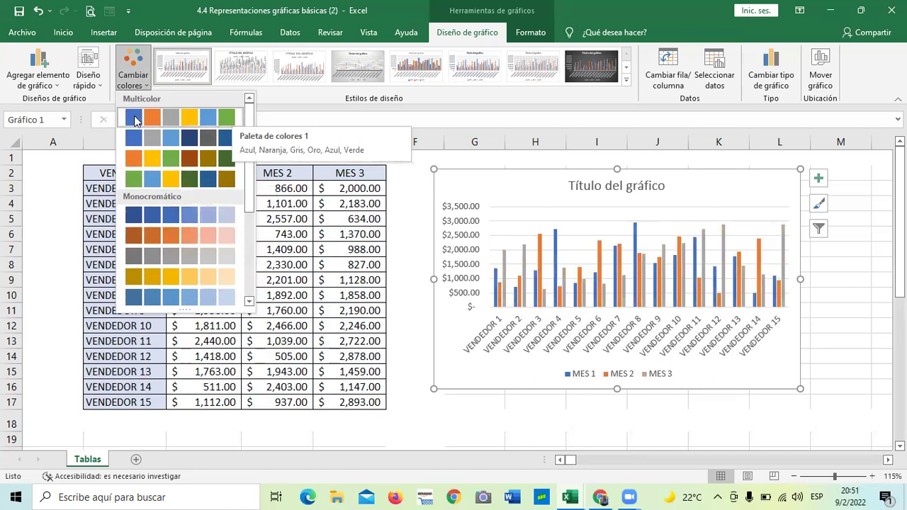
click(283, 116)
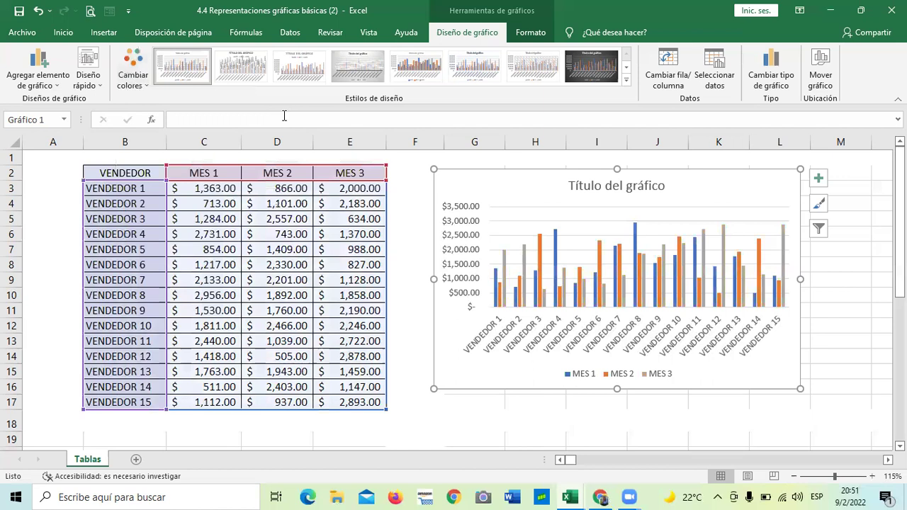
Try the quick layout with data labels and a legend under the title, and apply the first layout with the legend beside the plot.
click(101, 85)
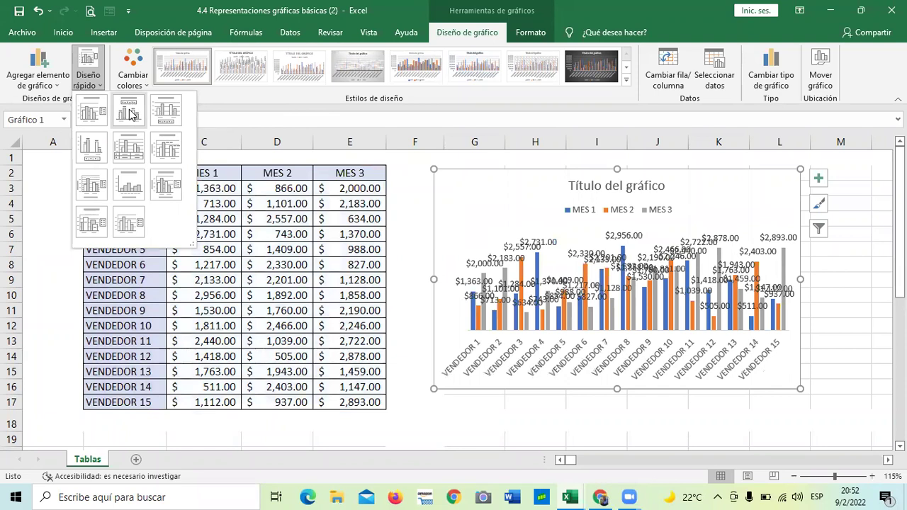
click(129, 115)
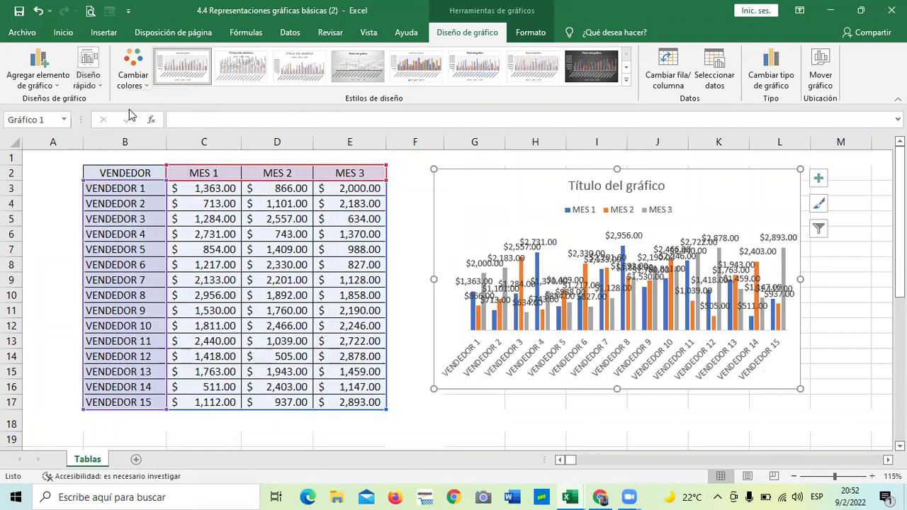
click(88, 81)
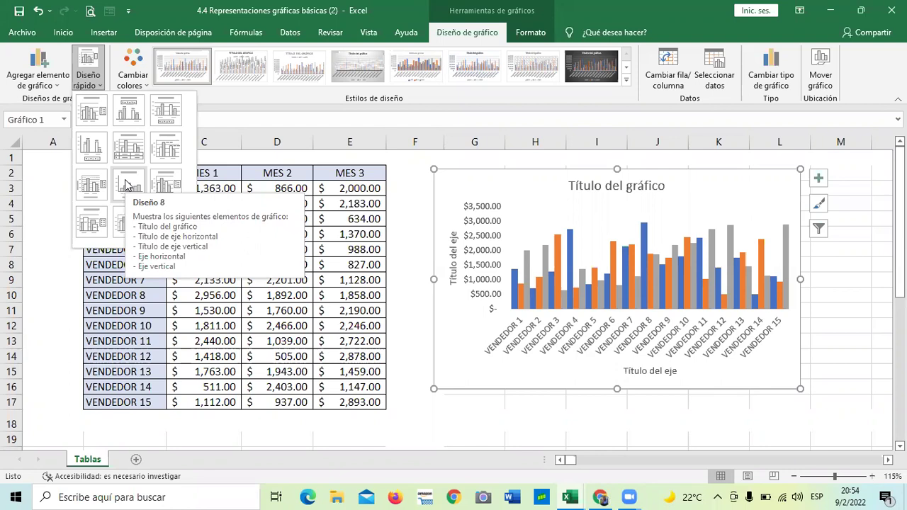
click(93, 115)
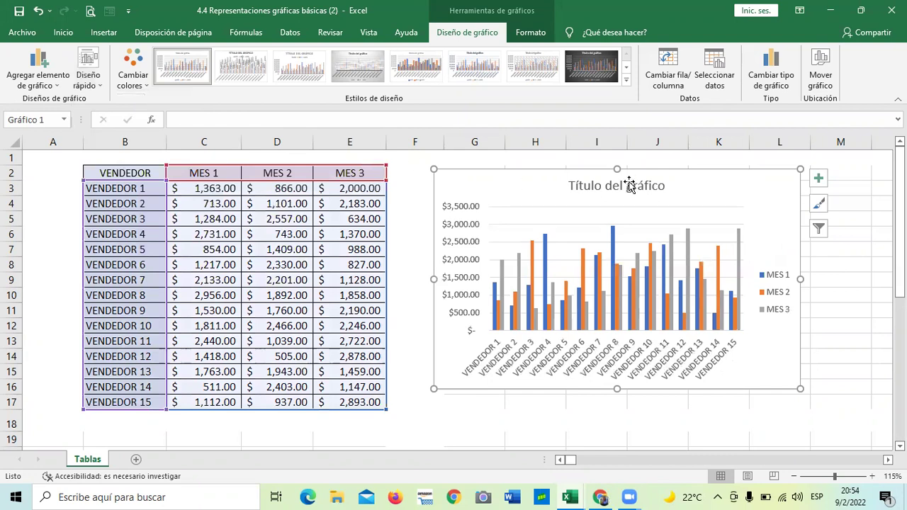
Replace the chart's placeholder title with "VENDORES".
click(619, 185)
click(664, 186)
key(BackSpace)
key(BackSpace)
key(BackSpace)
key(BackSpace)
key(BackSpace)
key(BackSpace)
key(BackSpace)
key(BackSpace)
key(BackSpace)
key(BackSpace)
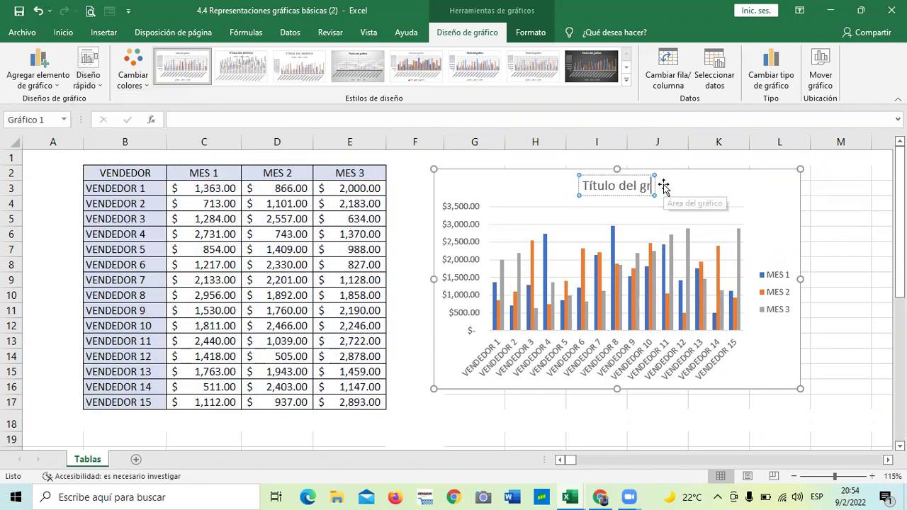
key(BackSpace)
key(BackSpace)
key(BackSpace)
key(BackSpace)
key(BackSpace)
key(BackSpace)
key(BackSpace)
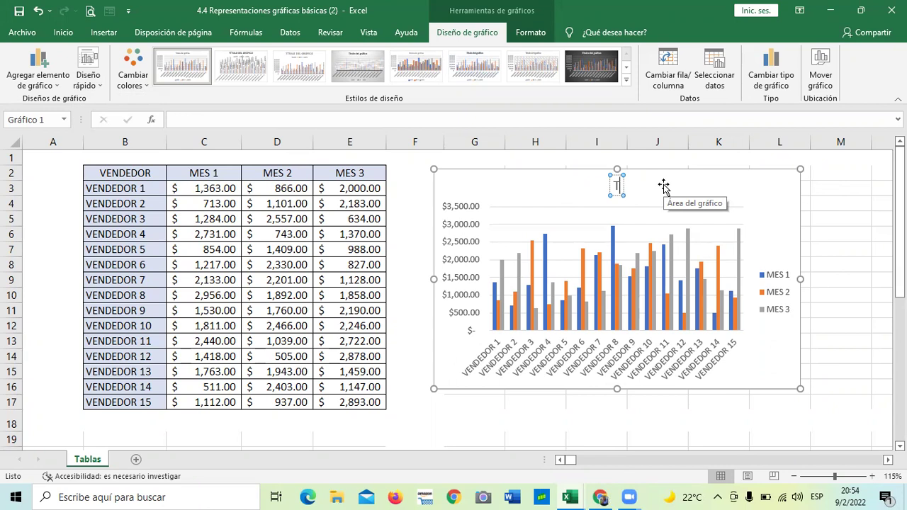
key(BackSpace)
key(Caps_Lock)
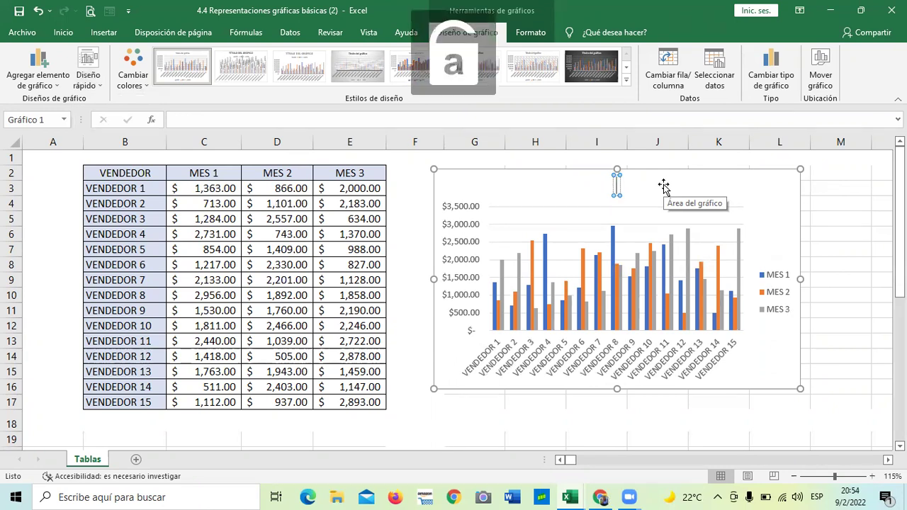
key(Caps_Lock)
text(VENDORES)
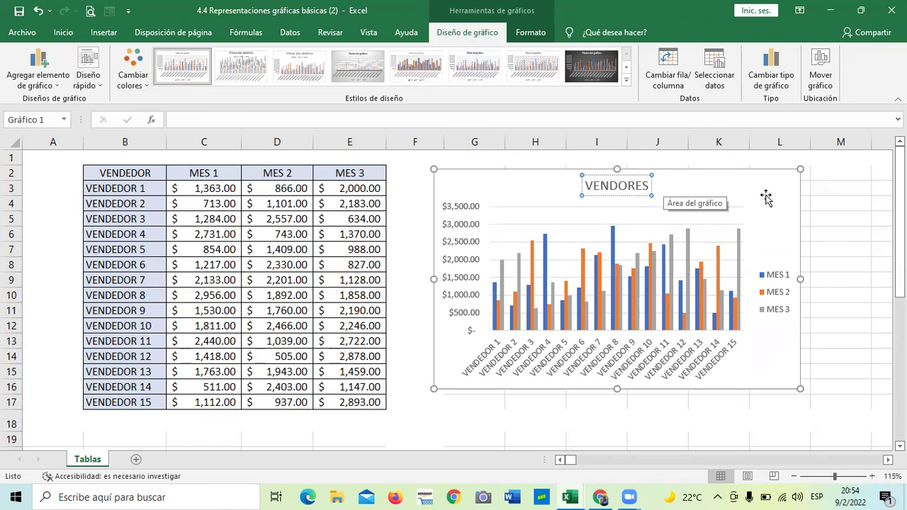
click(822, 190)
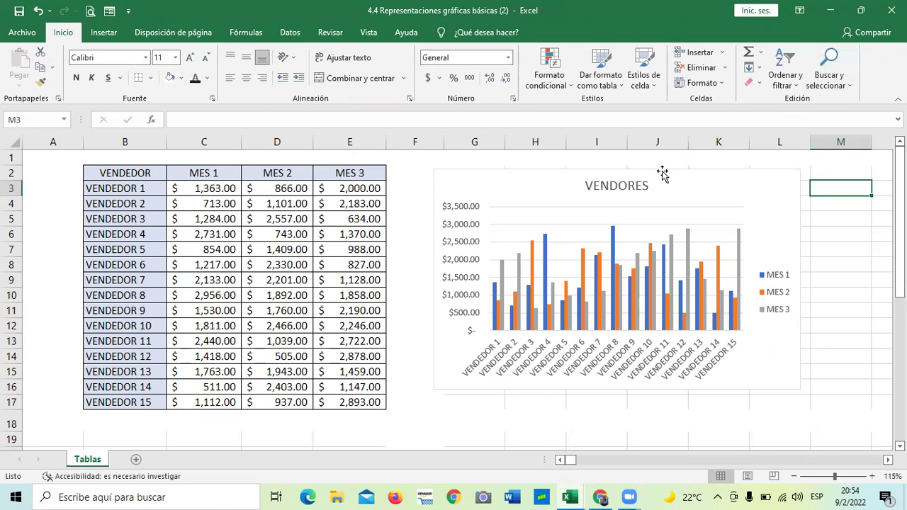
Correct the chart title to "VENDEDORES" and close the formatting pane.
double_click(614, 185)
click(619, 185)
text(E)
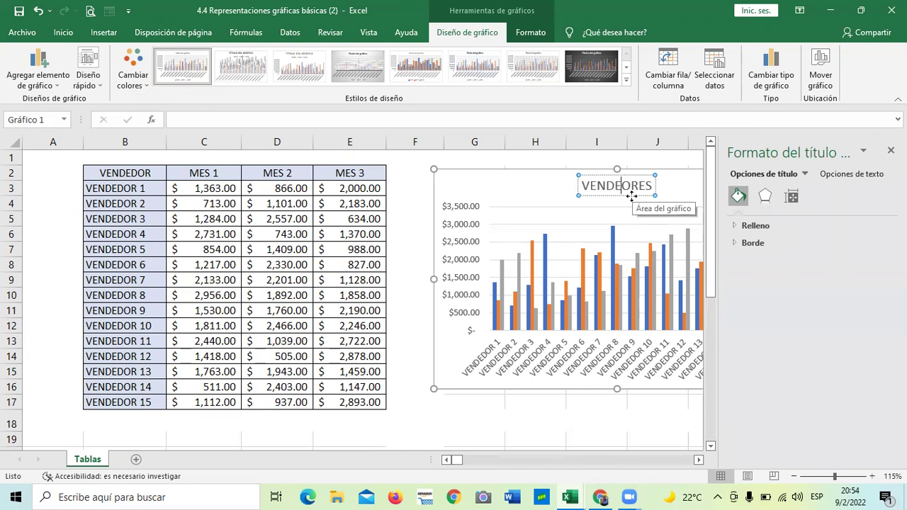
text(D)
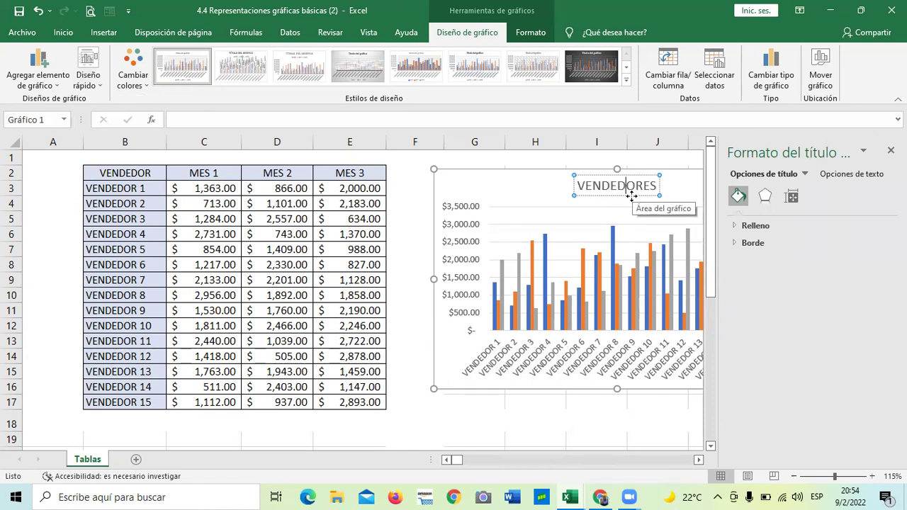
click(683, 178)
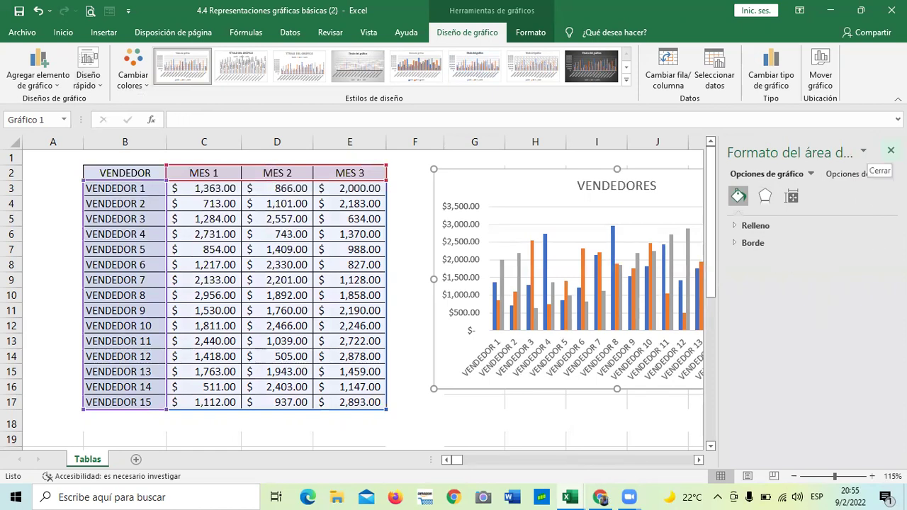
click(891, 150)
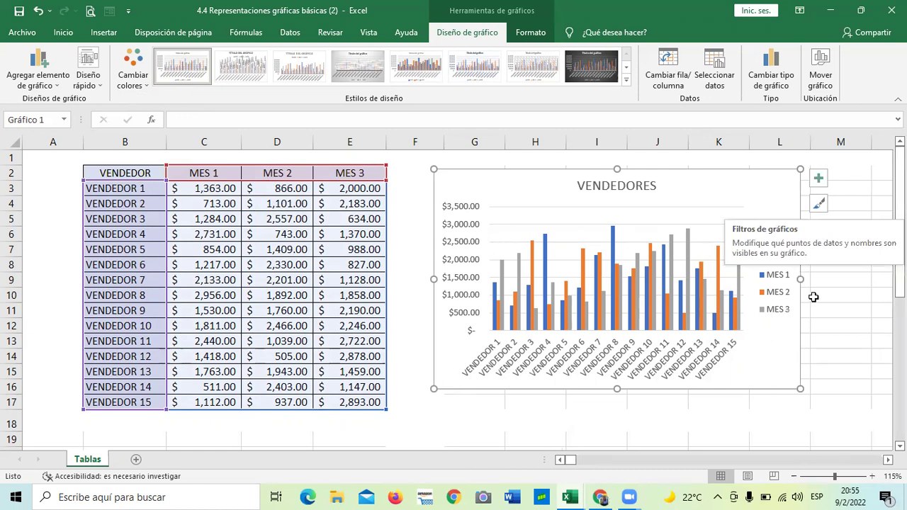
click(818, 228)
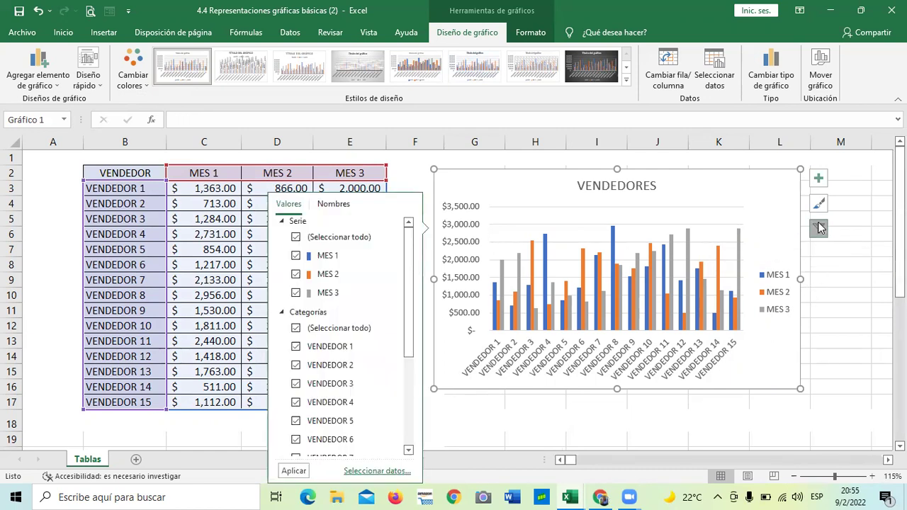
drag(408, 268, 408, 338)
click(297, 281)
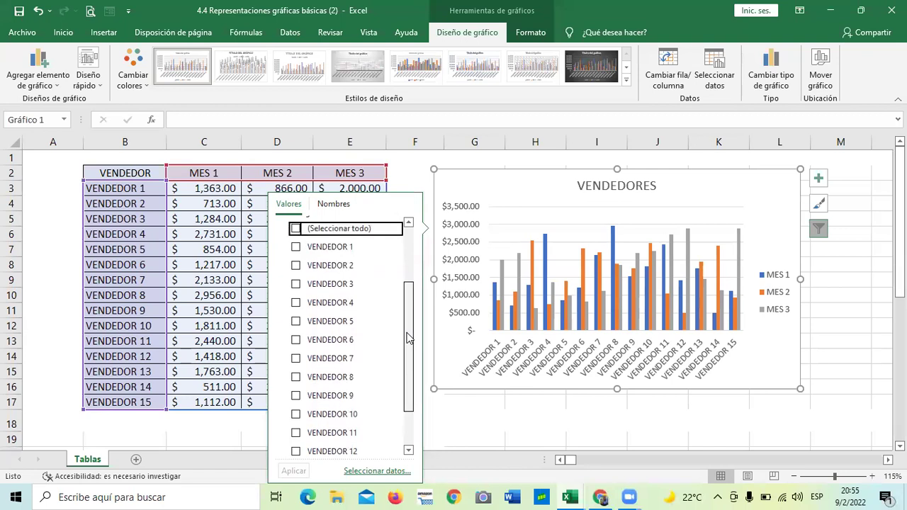
click(296, 248)
click(297, 266)
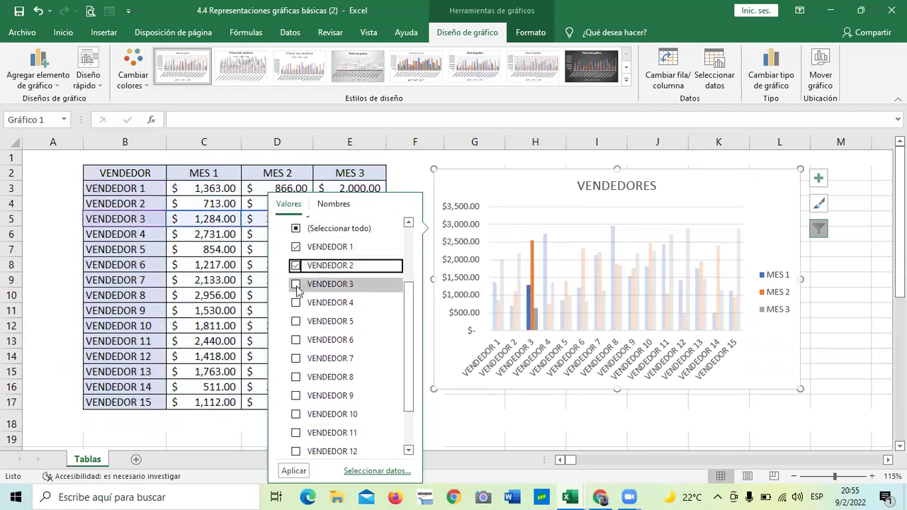
click(296, 284)
click(296, 303)
click(296, 321)
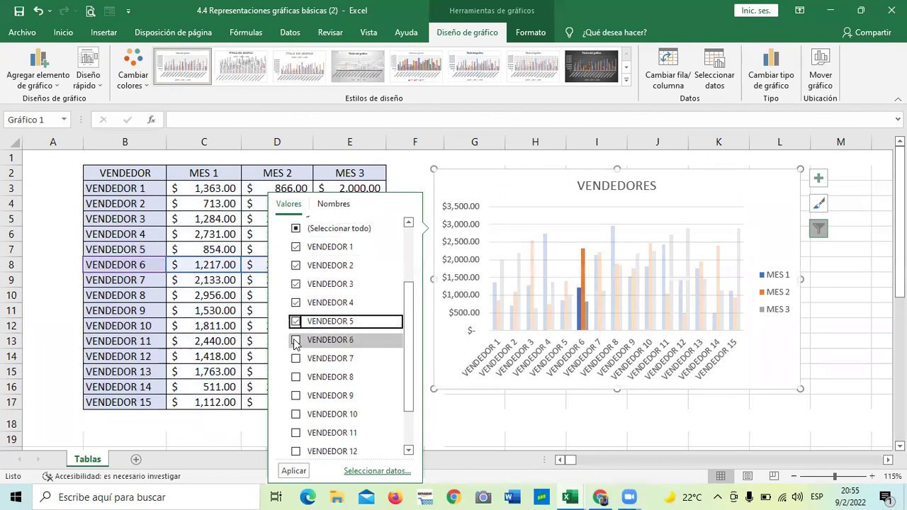
click(296, 340)
click(296, 358)
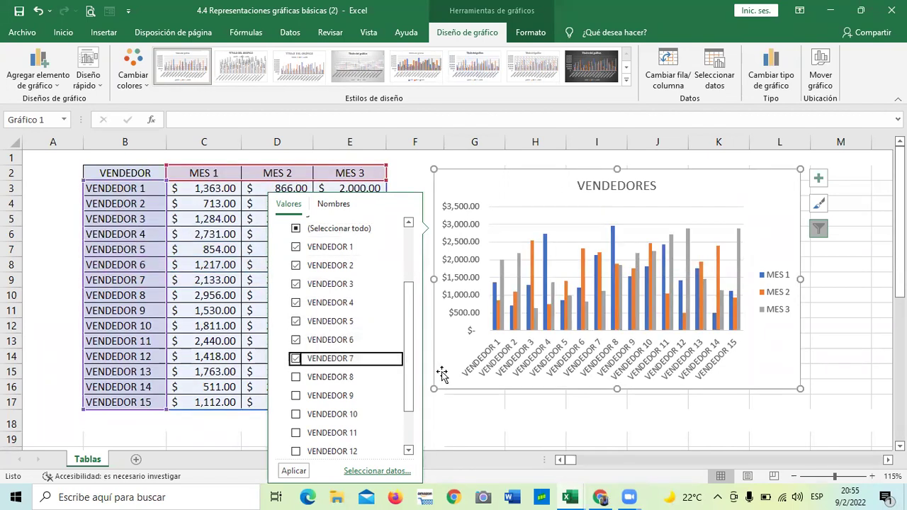
scroll(398, 326, down, 2)
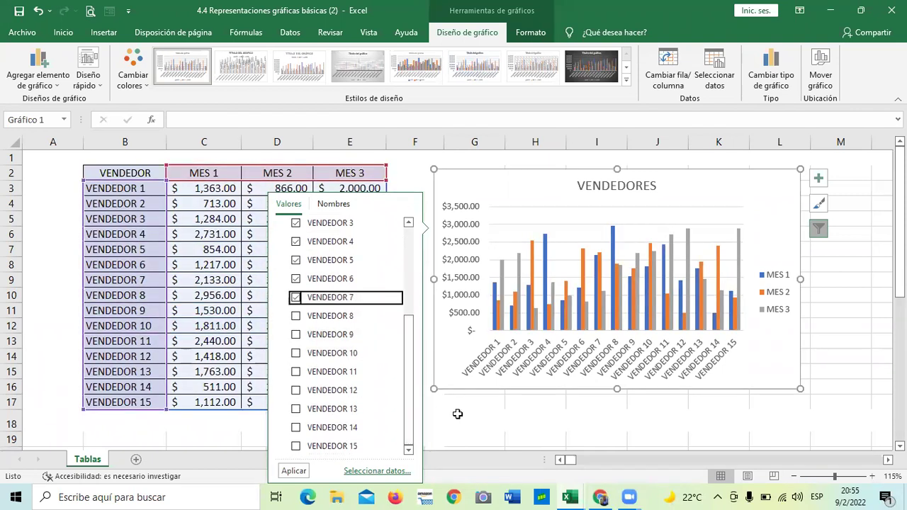
key(Escape)
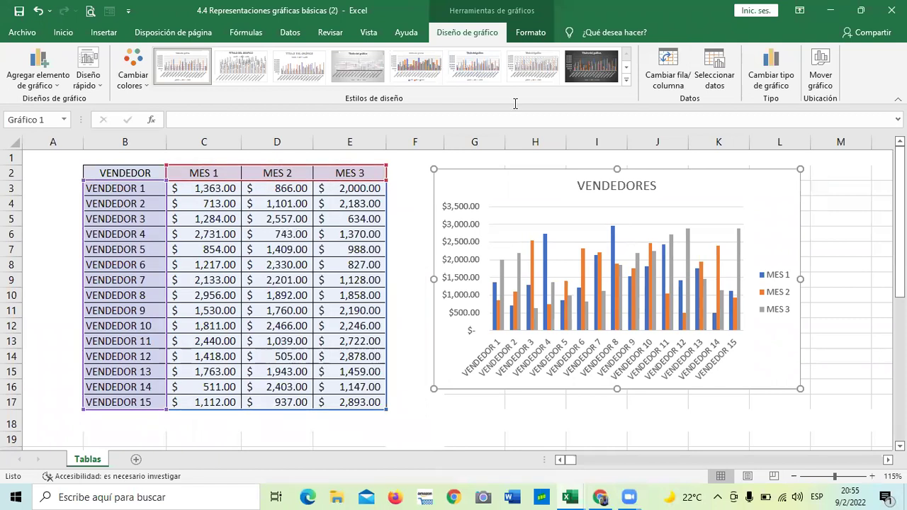
Filter the chart's categories to show only VENDEDOR 3 through VENDEDOR 9, keeping all three months.
click(754, 207)
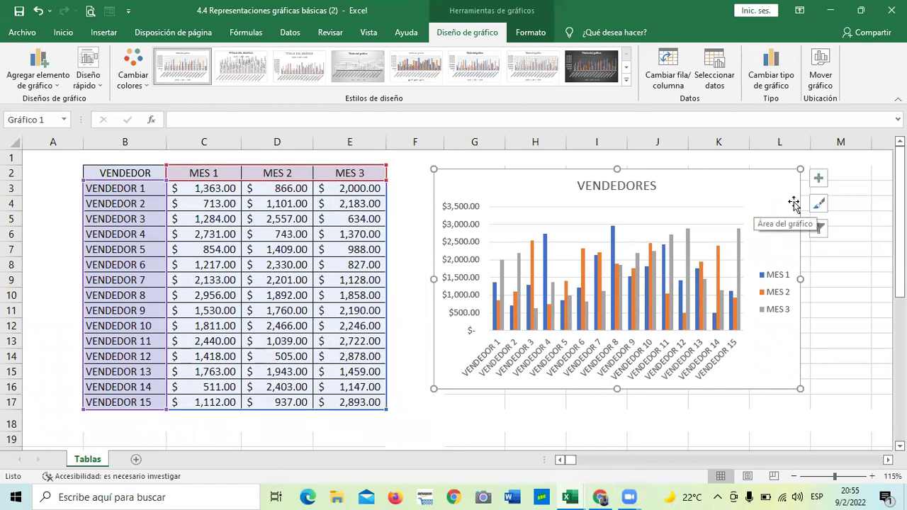
click(819, 228)
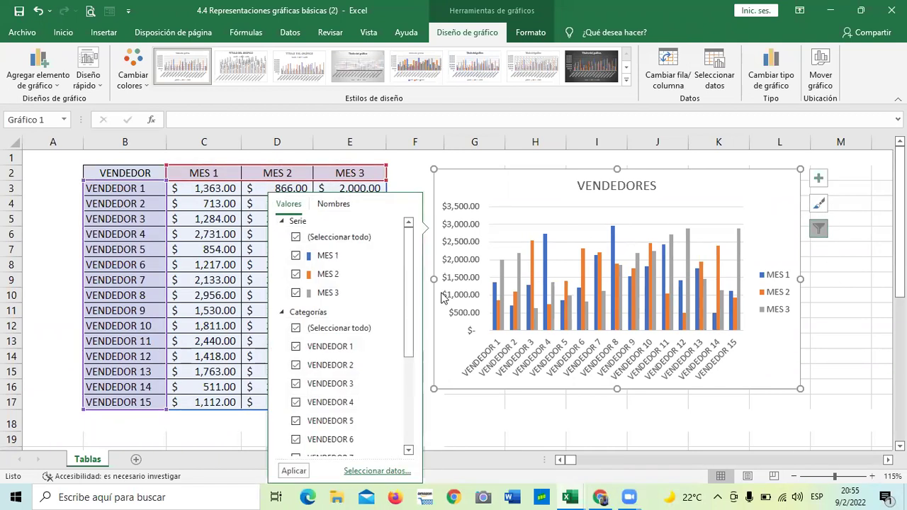
click(361, 329)
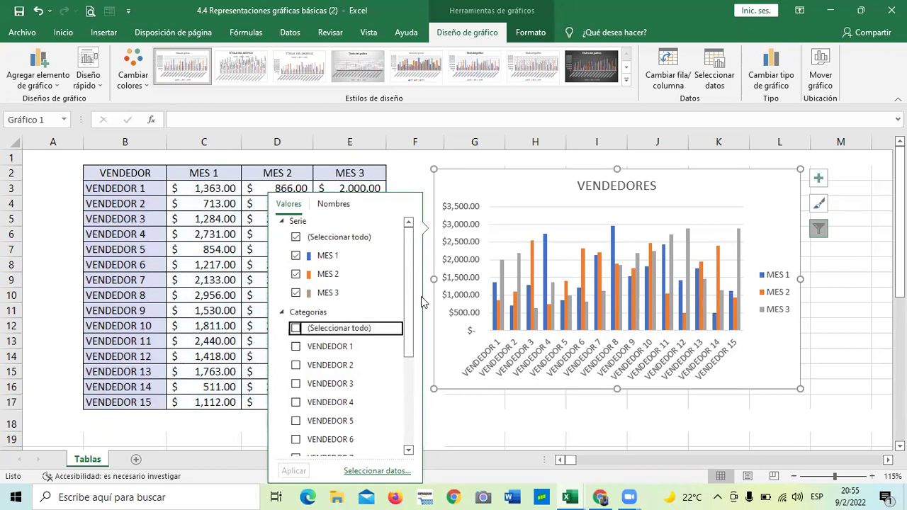
drag(409, 304, 382, 397)
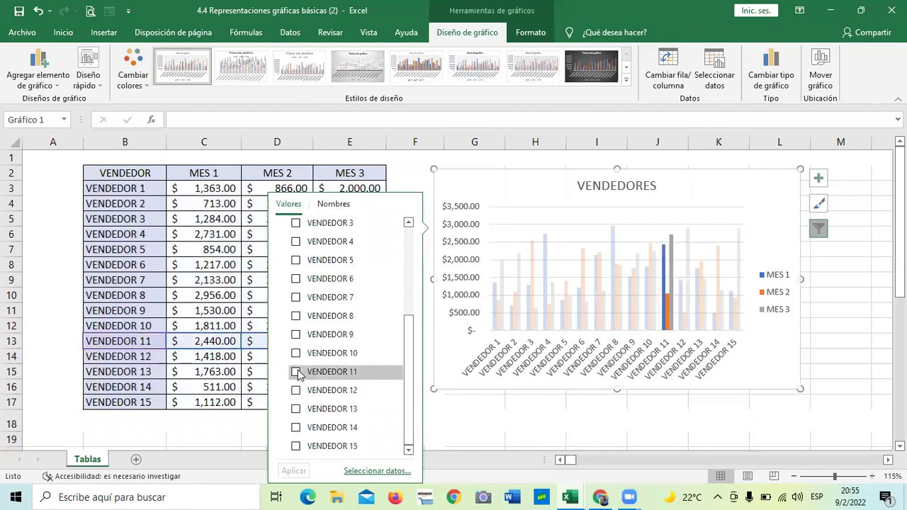
click(296, 222)
click(295, 241)
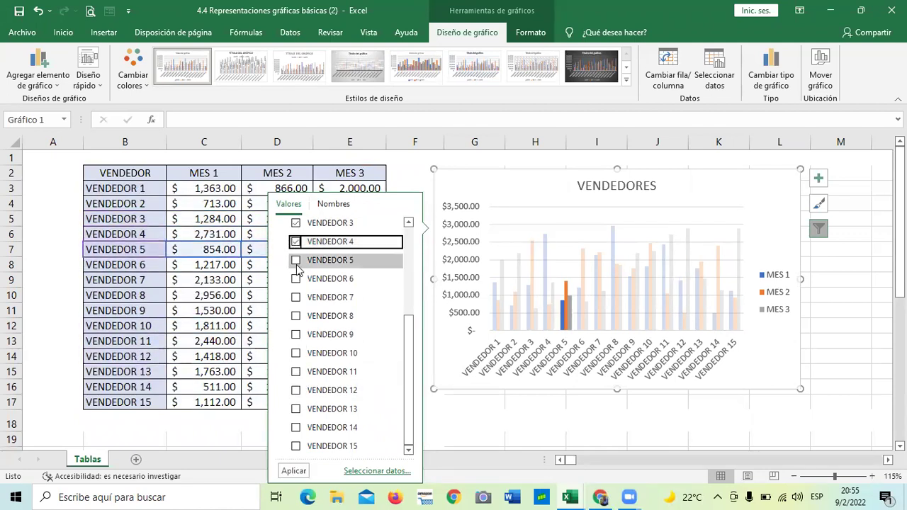
click(296, 260)
click(296, 278)
click(295, 297)
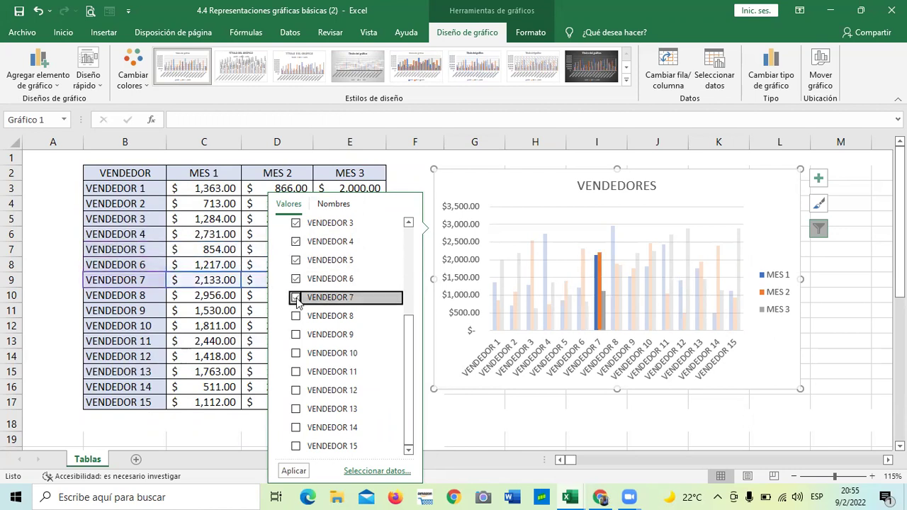
click(296, 316)
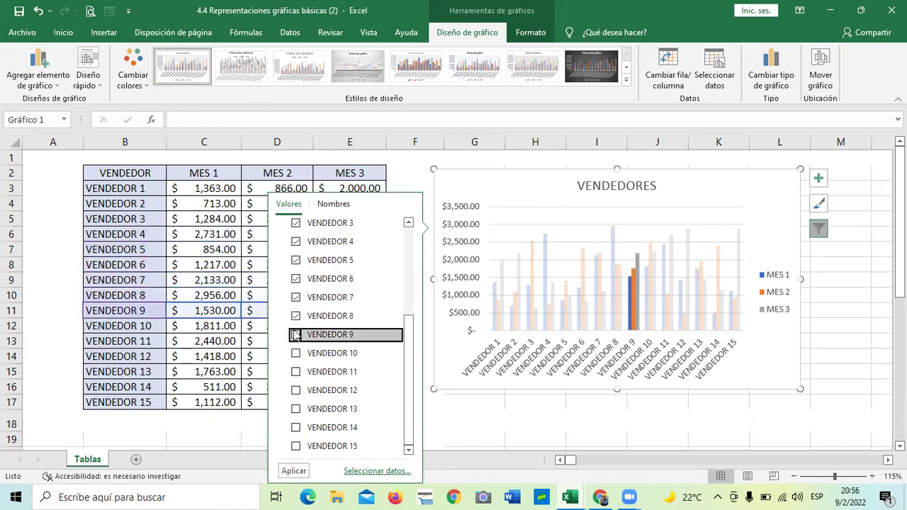
click(296, 334)
click(293, 471)
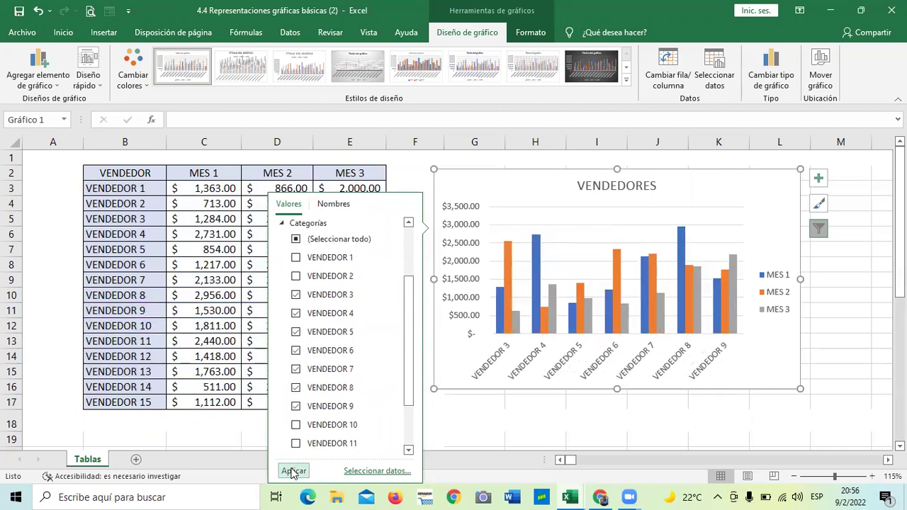
click(861, 400)
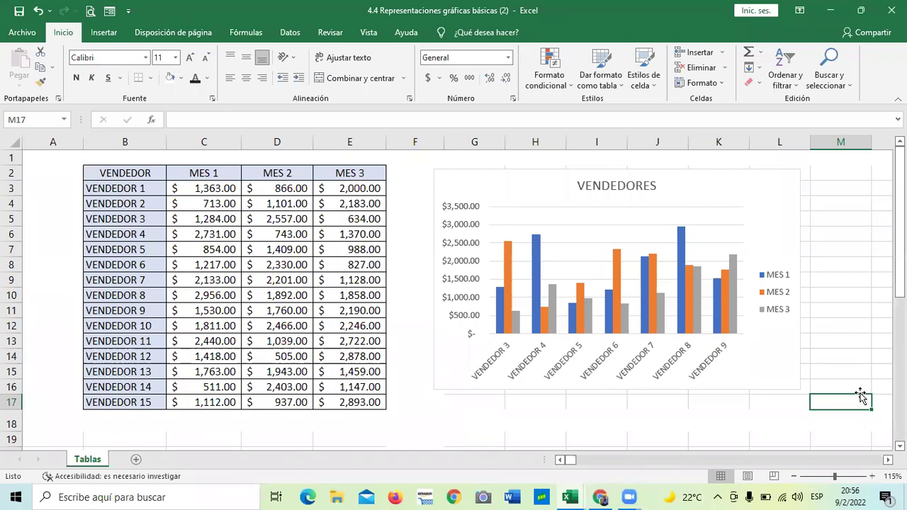
click(762, 220)
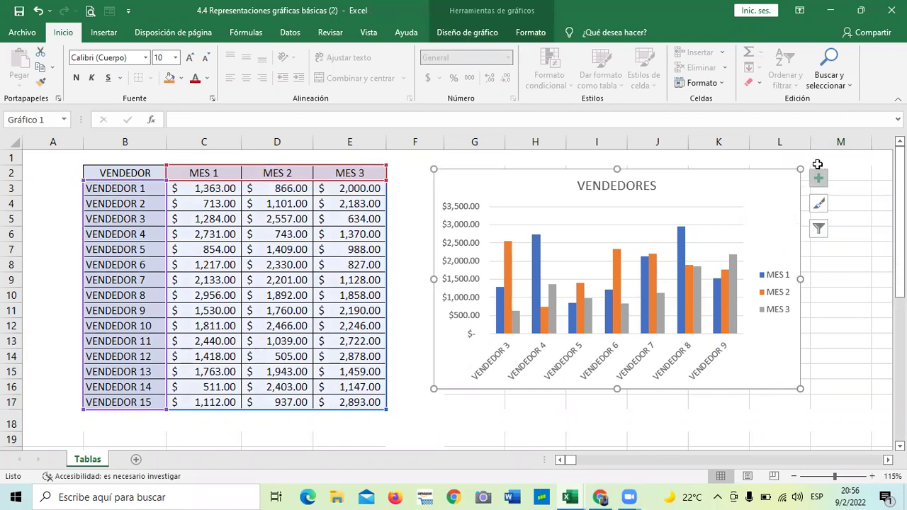
click(842, 294)
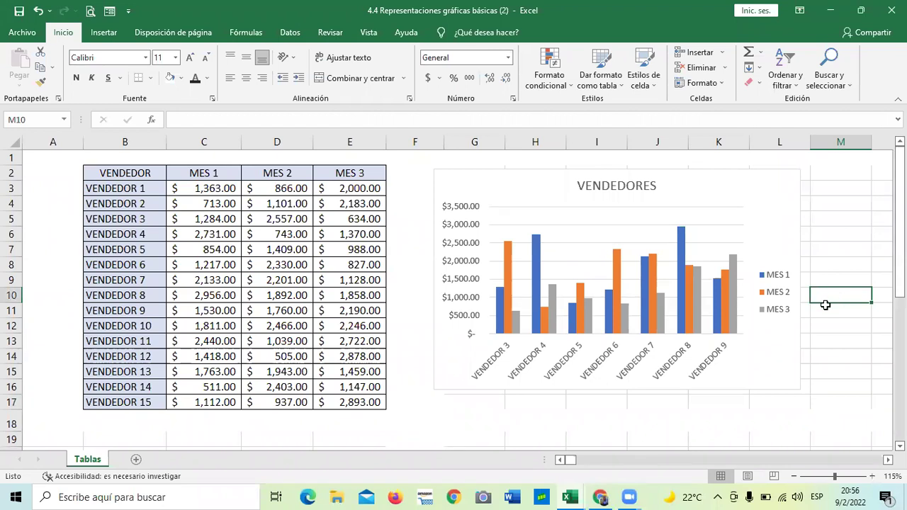
Filter the chart's categories to show only VENDEDOR 10 through VENDEDOR 15, keeping all three months.
click(684, 194)
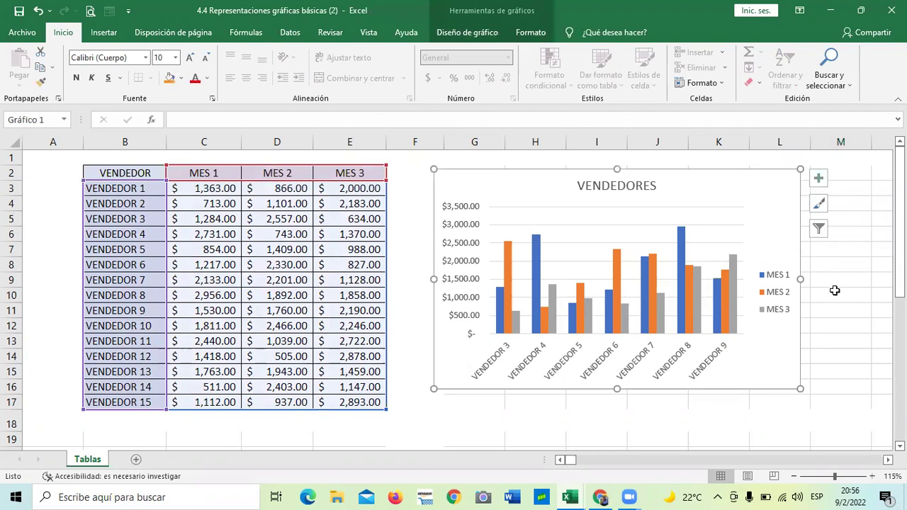
click(818, 229)
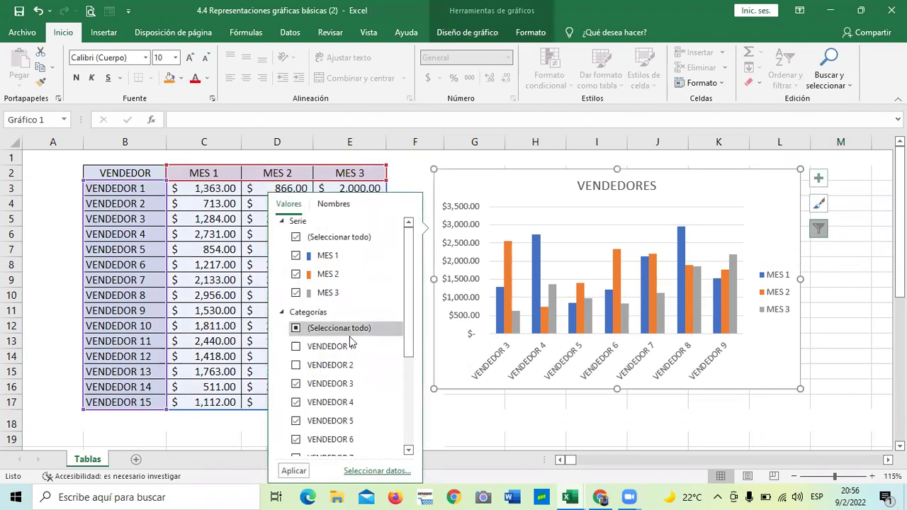
click(296, 329)
click(296, 329)
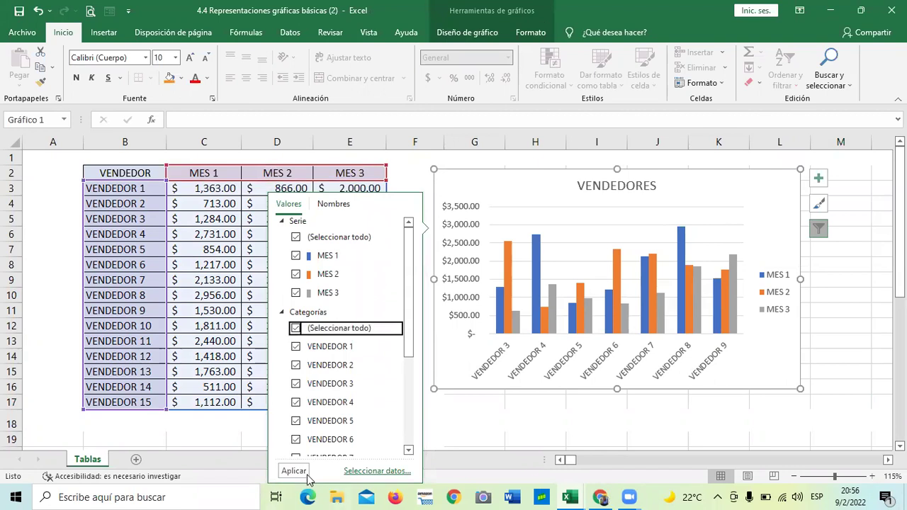
click(295, 328)
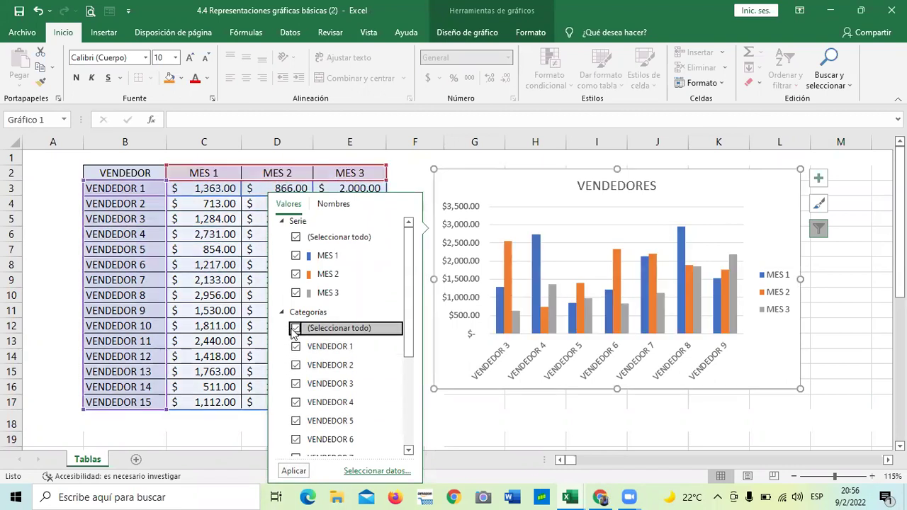
scroll(404, 354, down, 5)
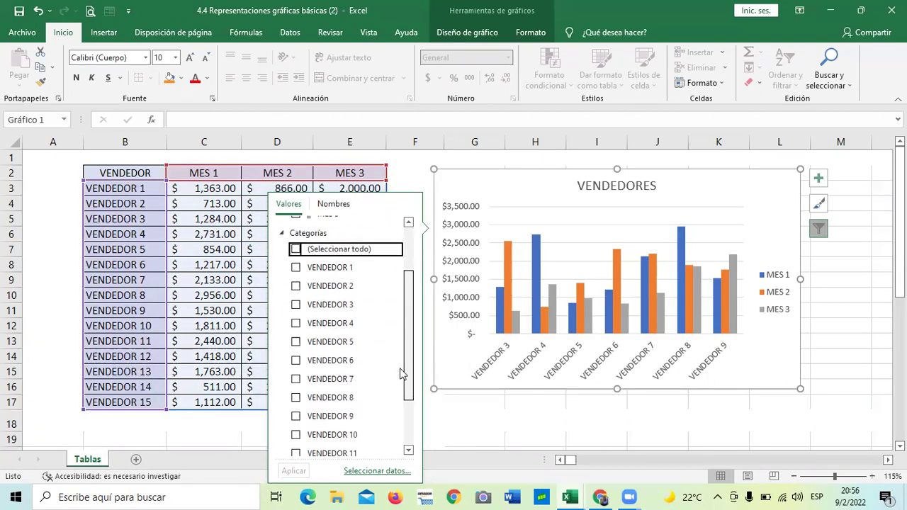
click(295, 409)
click(295, 447)
click(296, 427)
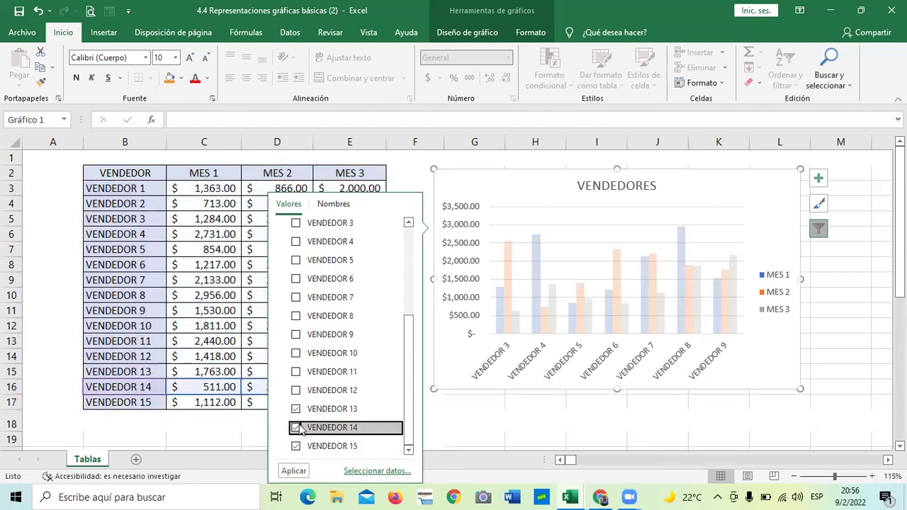
click(296, 391)
click(295, 372)
click(295, 353)
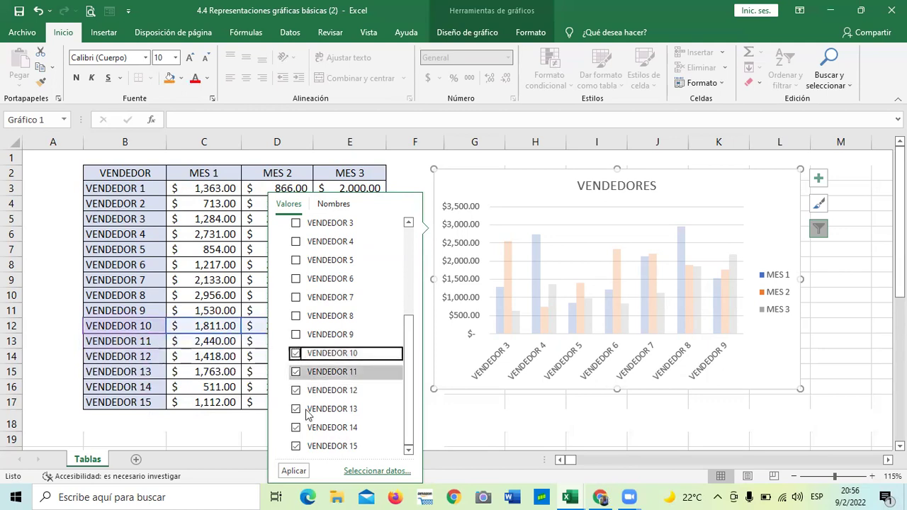
click(294, 471)
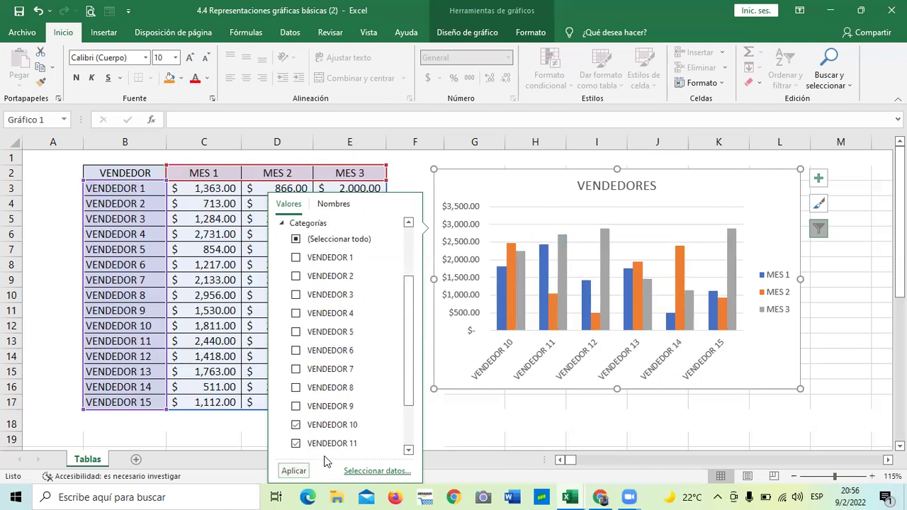
click(870, 322)
click(870, 321)
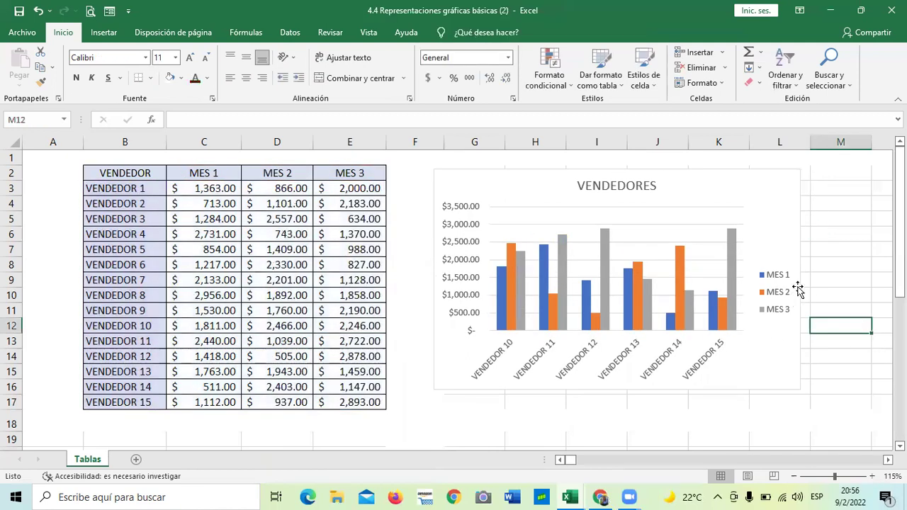
Select the vendor chart and try the grey-gradient and the striped-column chart styles on it.
click(780, 197)
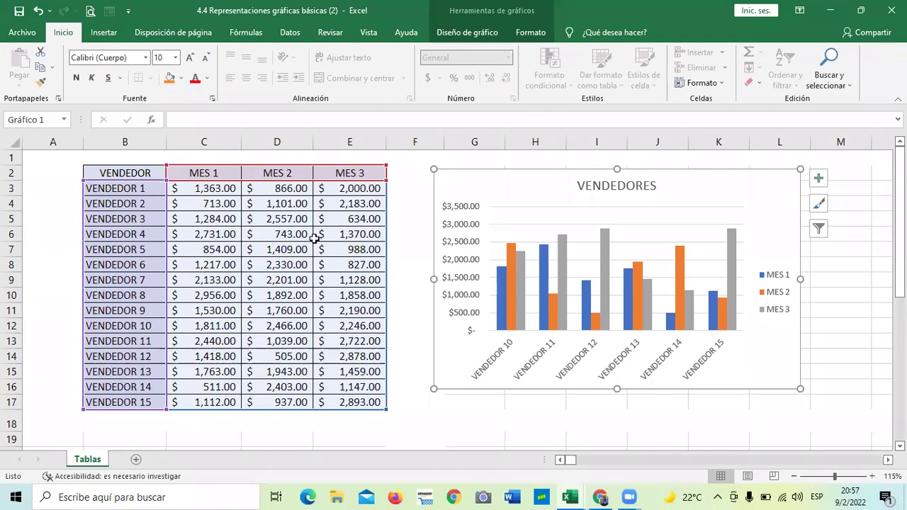
drag(314, 239, 168, 190)
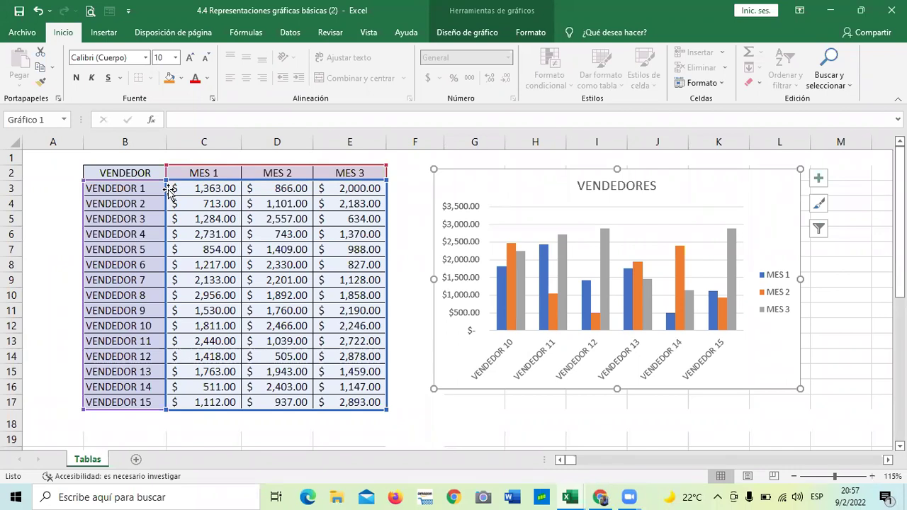
drag(169, 190, 169, 190)
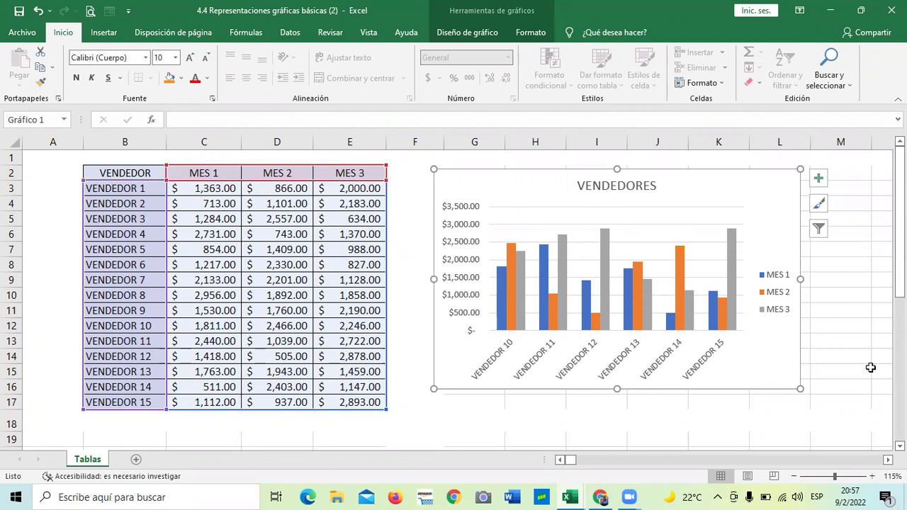
click(820, 204)
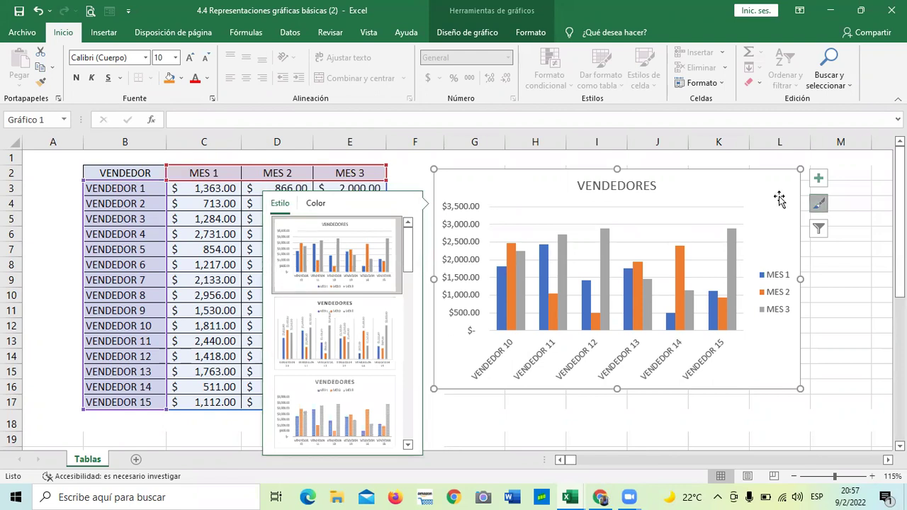
click(316, 203)
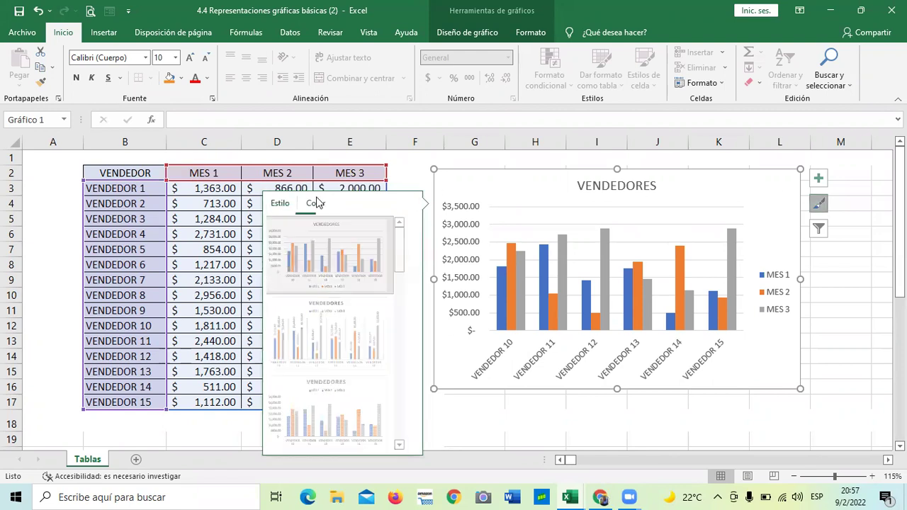
click(280, 203)
drag(408, 249, 411, 297)
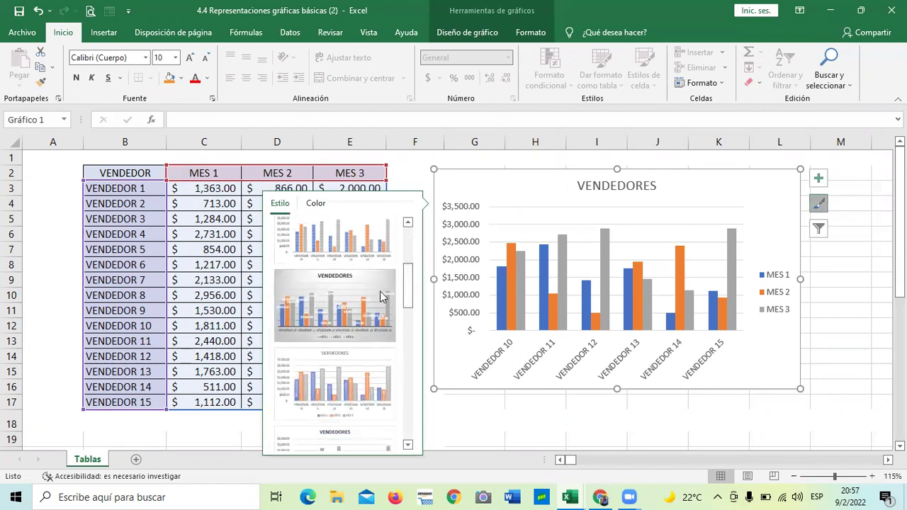
click(358, 301)
click(350, 237)
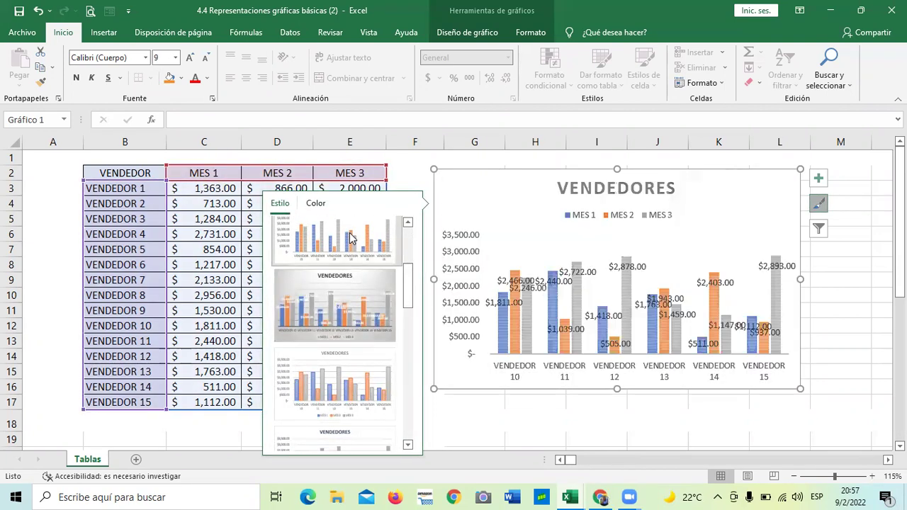
Try the dark-gradient chart style and the one with closely spaced horizontal gridlines, and browse the remaining styles.
scroll(380, 326, down, 2)
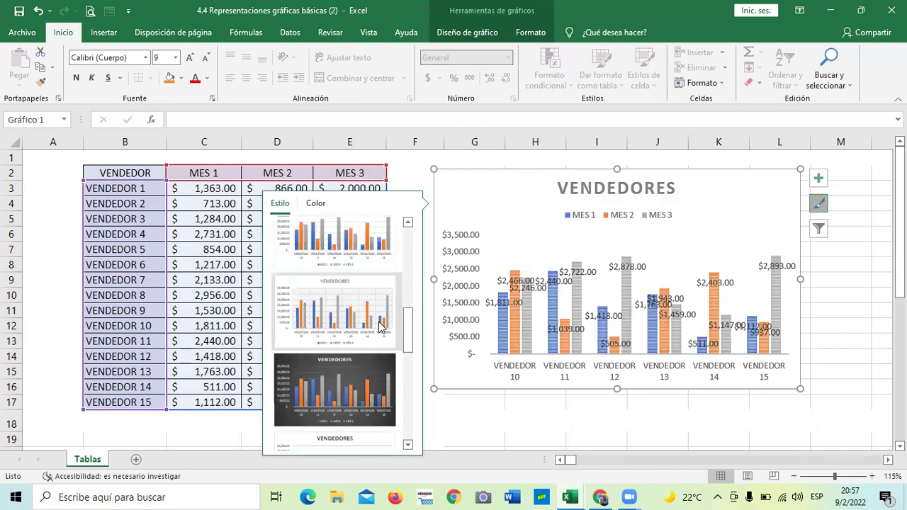
click(345, 401)
drag(403, 359, 406, 386)
click(356, 343)
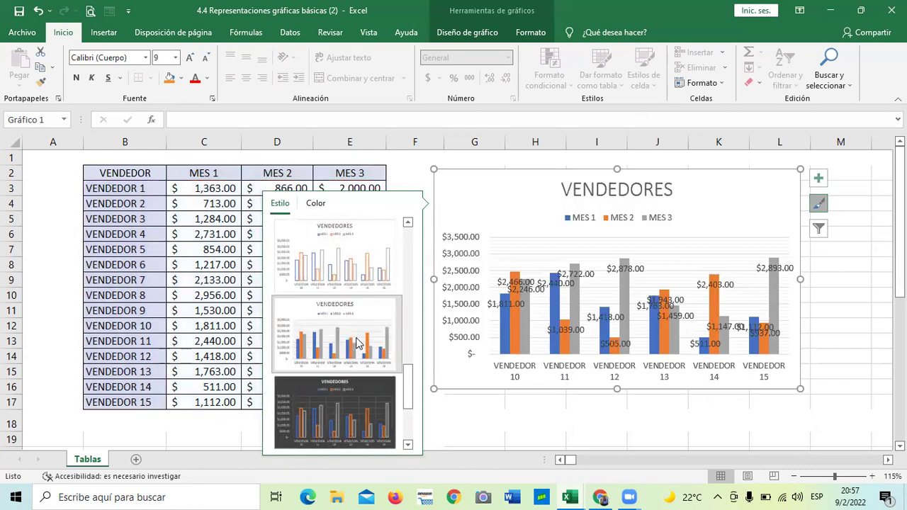
drag(406, 367, 416, 428)
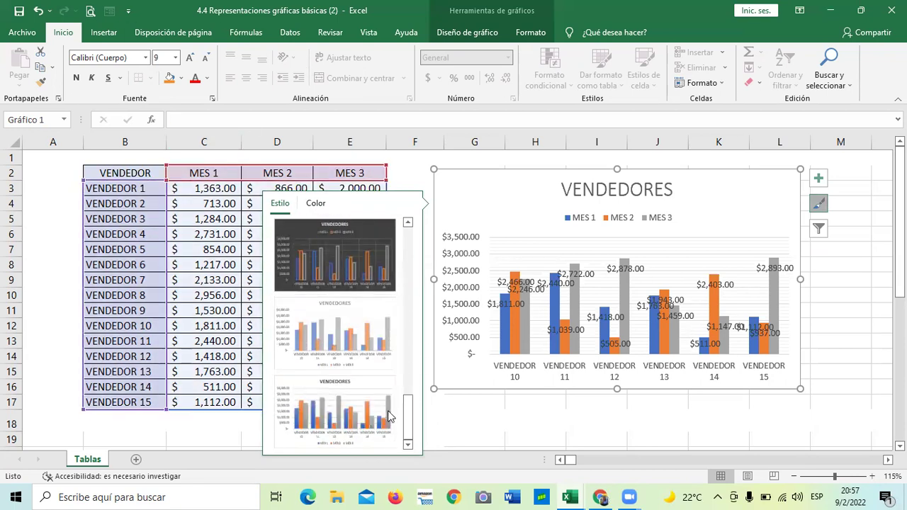
click(412, 365)
scroll(412, 365, up, 5)
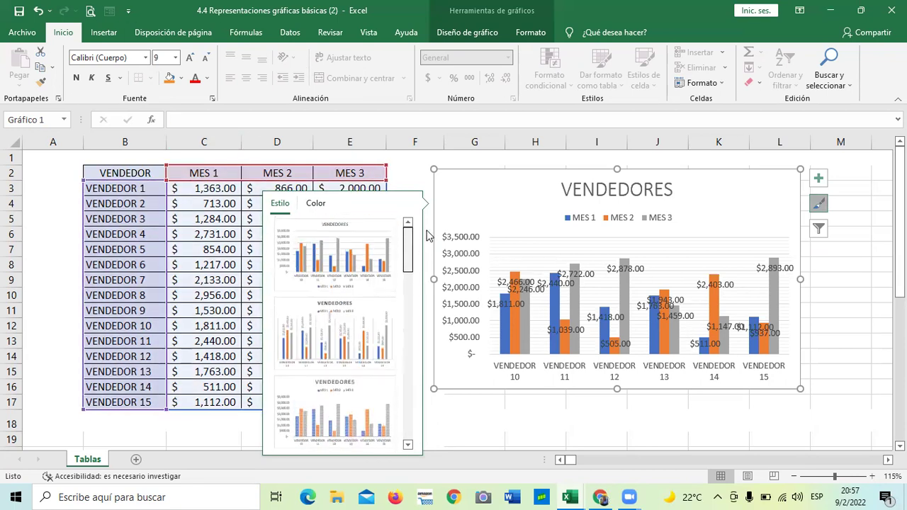
Try the first three chart styles, including the one with rotated data labels and the striped columns.
click(365, 258)
click(361, 324)
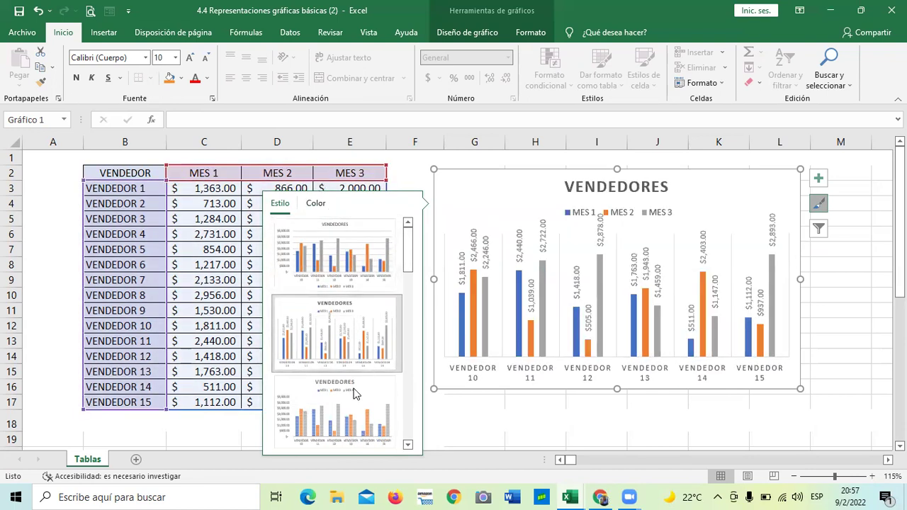
click(348, 421)
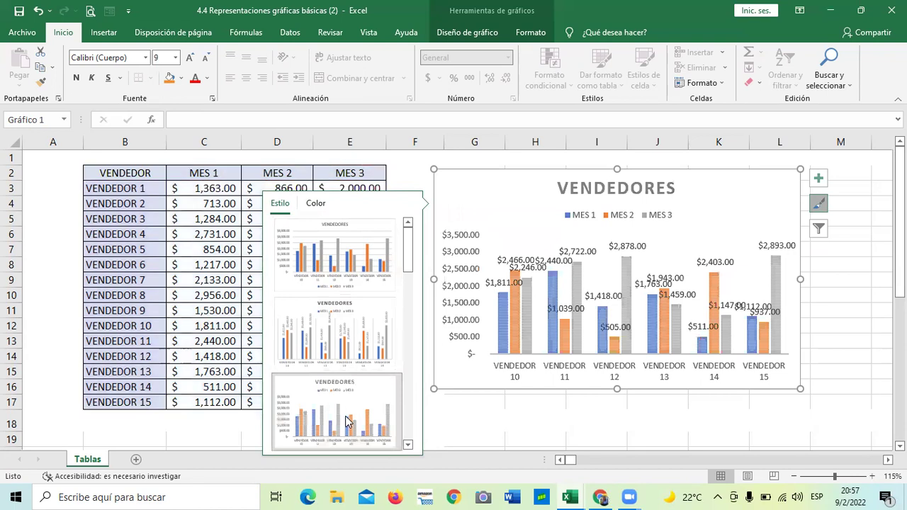
click(372, 294)
Try the dark chart style with outlined columns and the light style with translucent columns.
drag(409, 255, 407, 404)
click(349, 326)
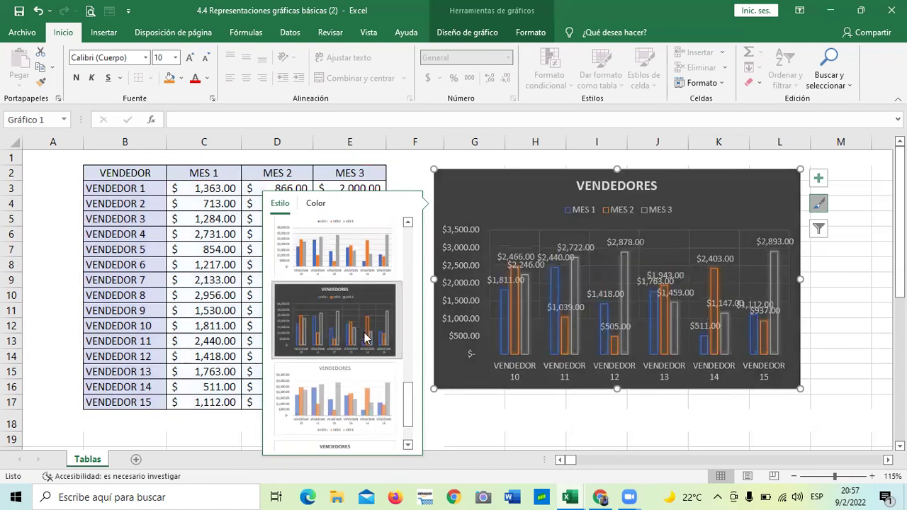
scroll(375, 385, down, 1)
click(375, 385)
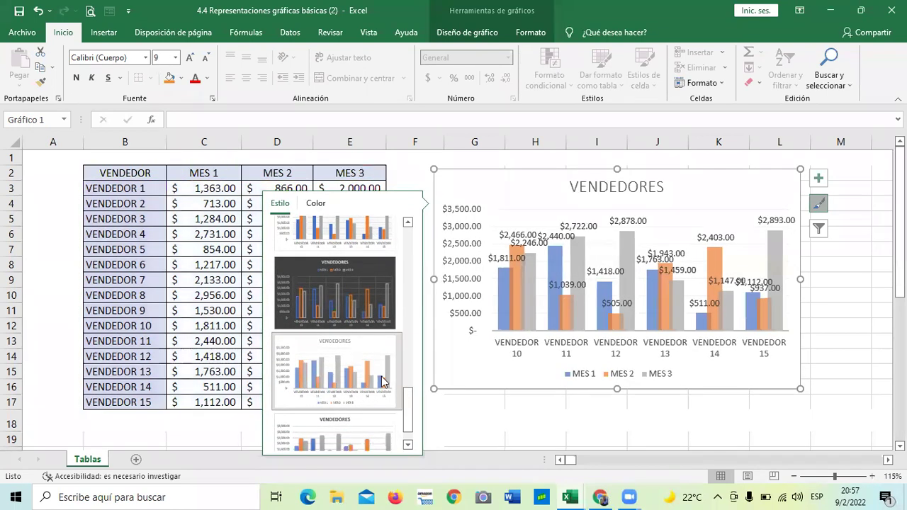
Apply the last chart style, with a bold title and shaded columns, and close the style gallery.
scroll(405, 399, down, 1)
click(375, 416)
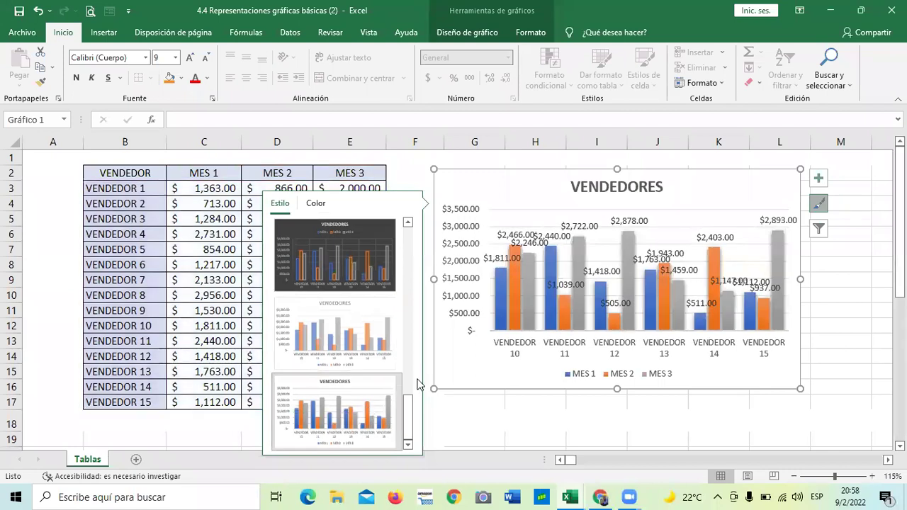
click(817, 205)
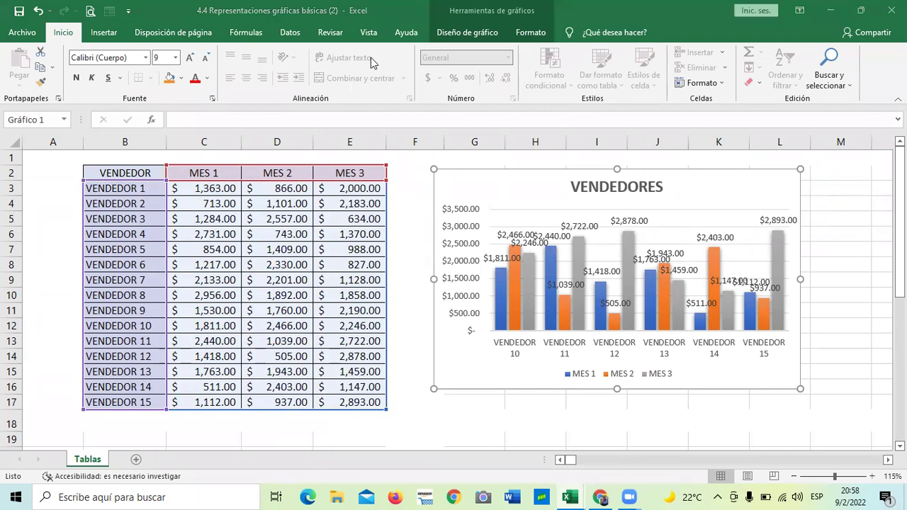
Apply the first quick layout to the chart, with a title, the legend beside the columns and no data labels.
click(496, 33)
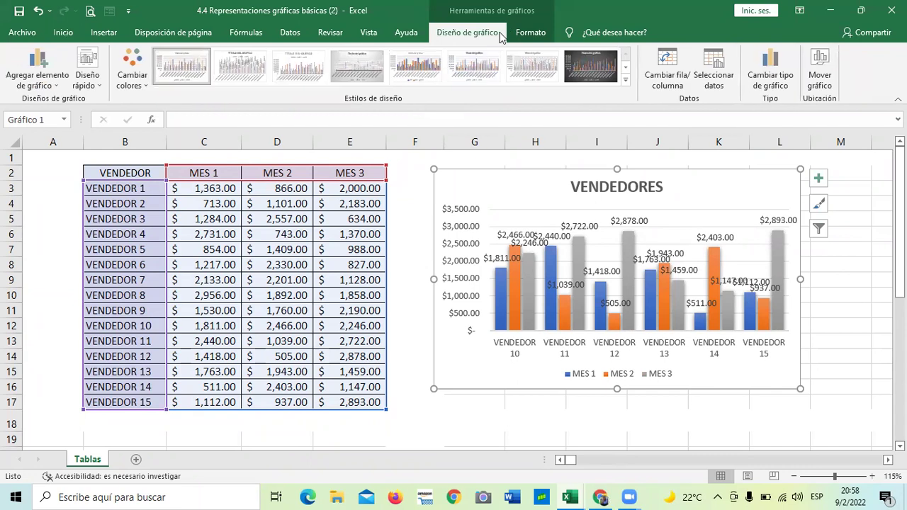
click(96, 85)
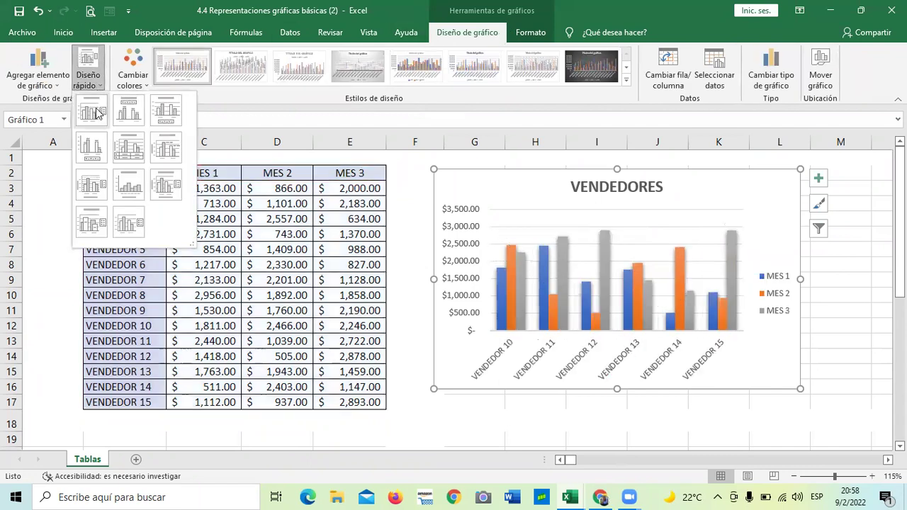
click(96, 111)
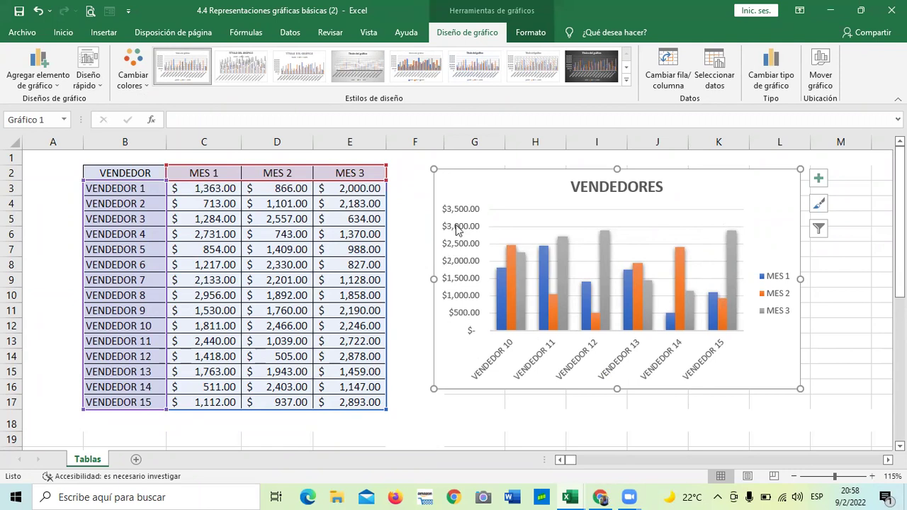
click(856, 324)
click(739, 192)
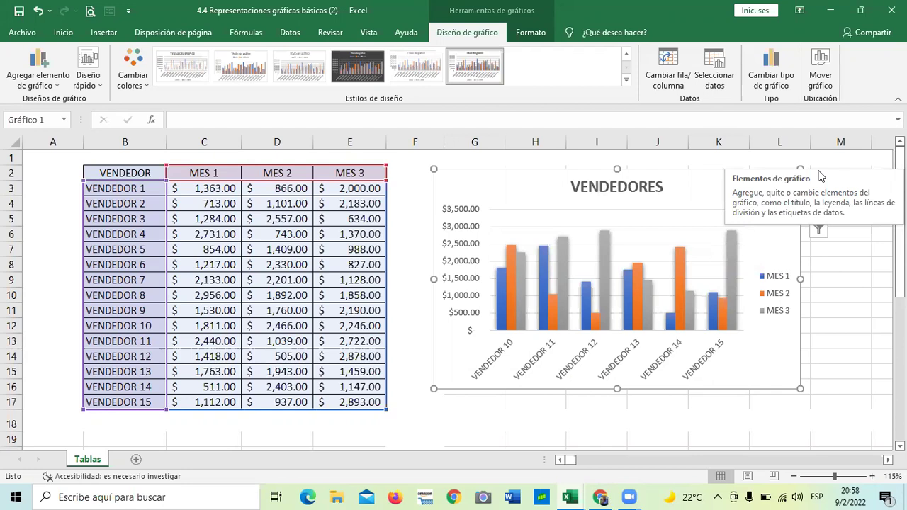
click(843, 264)
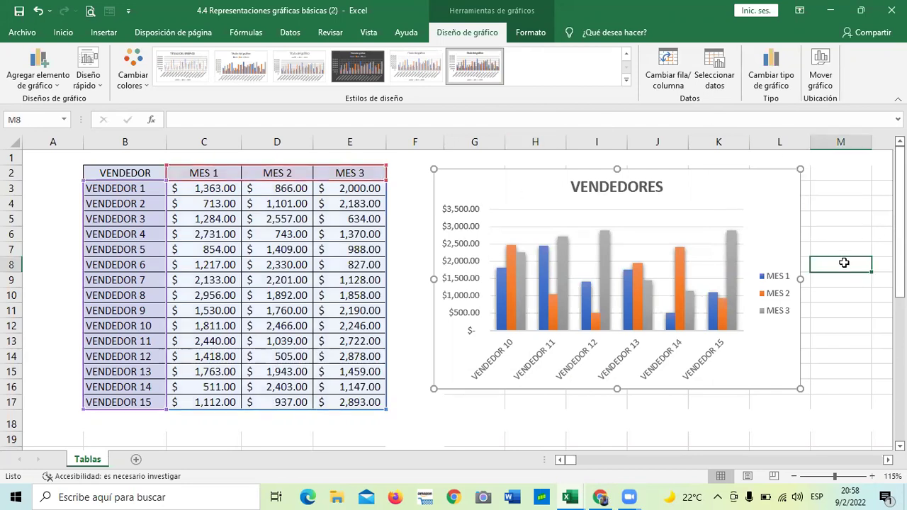
Turn the chart's axis titles on and off, and remove and re-add the chart title as placeholder text.
click(780, 198)
click(819, 179)
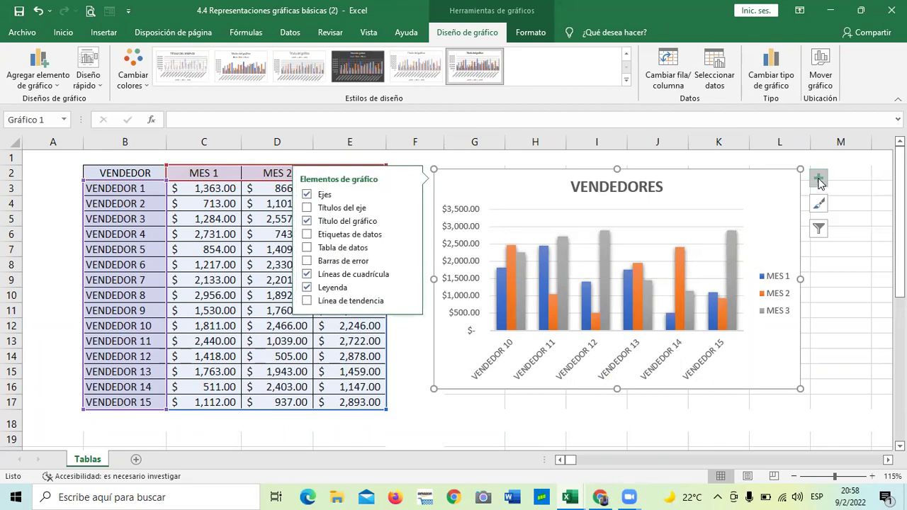
click(306, 208)
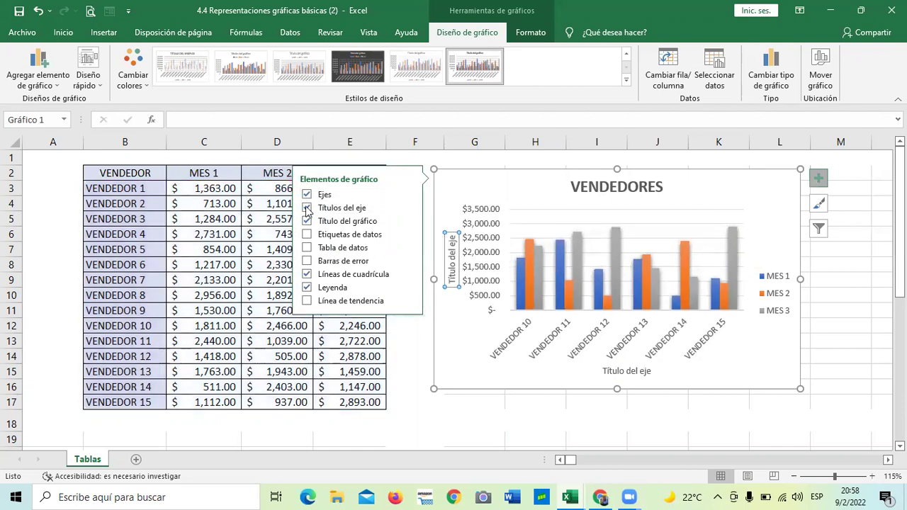
click(308, 209)
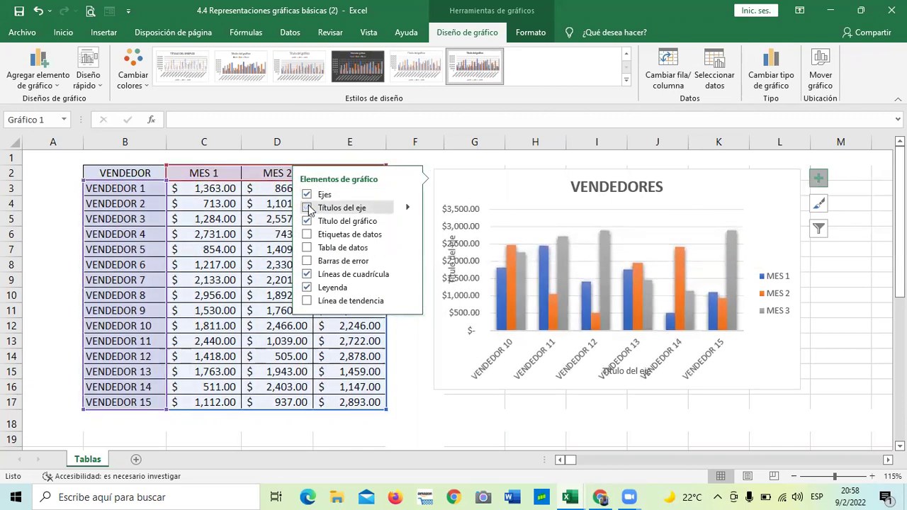
click(306, 221)
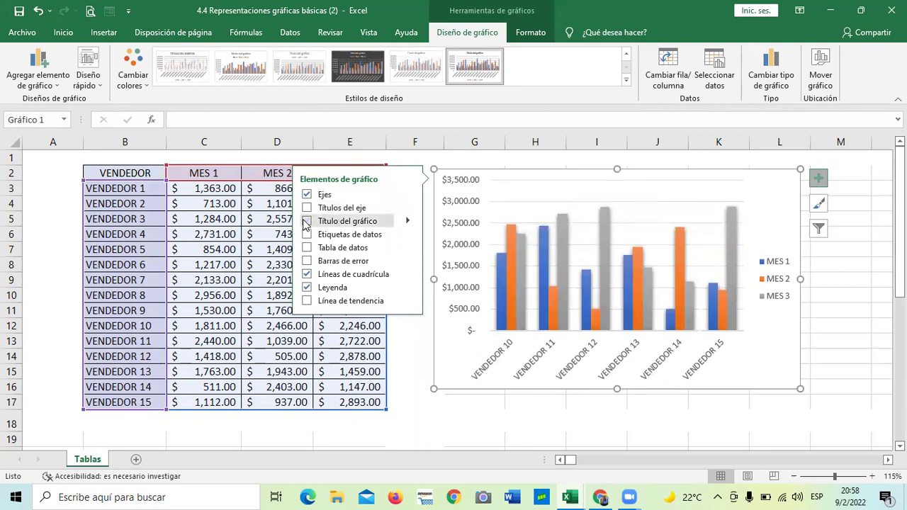
click(306, 222)
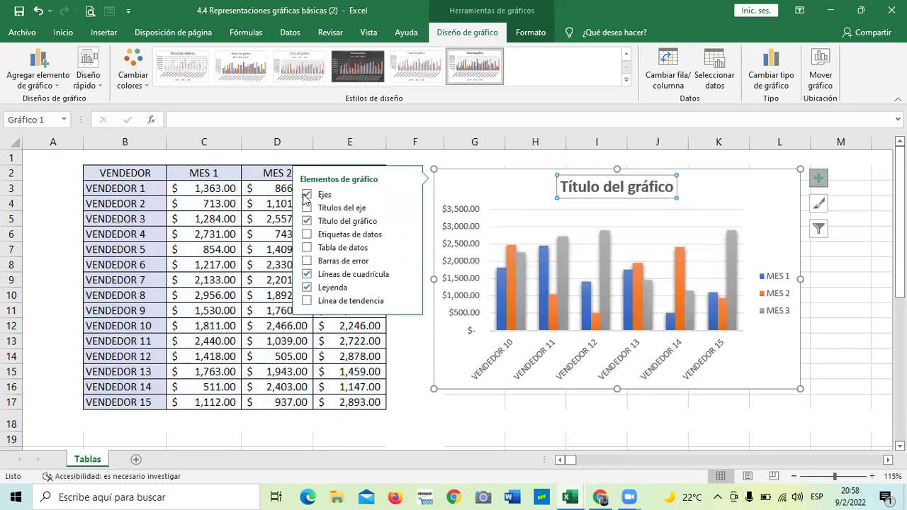
Turn the chart's data labels on and off, and do the same with the data table.
click(306, 234)
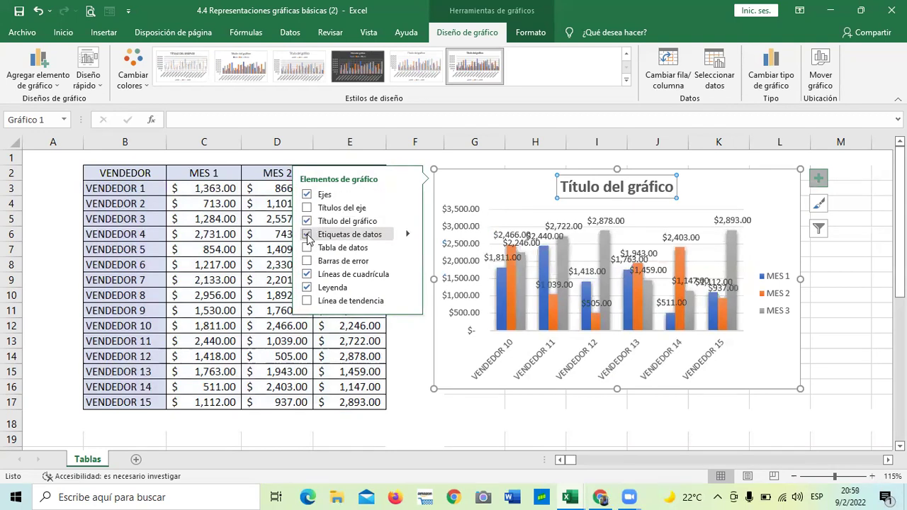
click(307, 234)
click(307, 247)
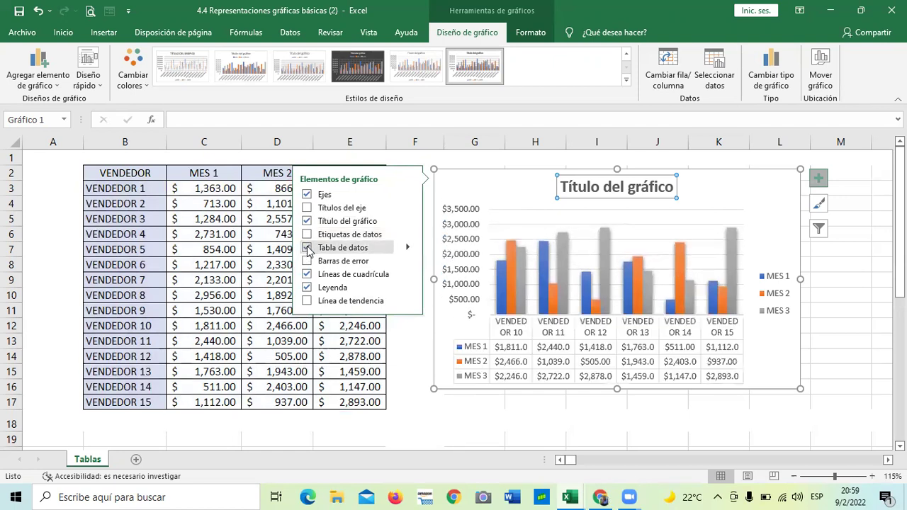
click(307, 247)
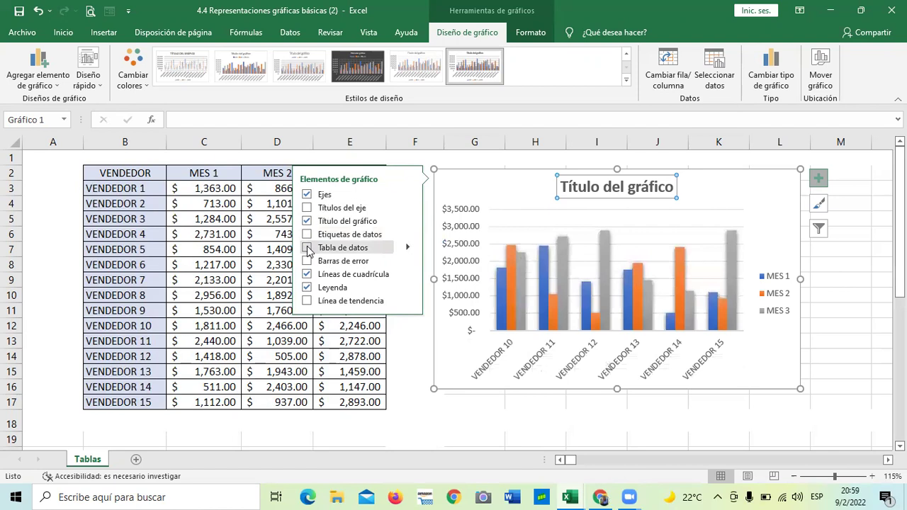
Turn the chart's error bars on and off, and toggle the gridlines while keeping them shown.
click(307, 262)
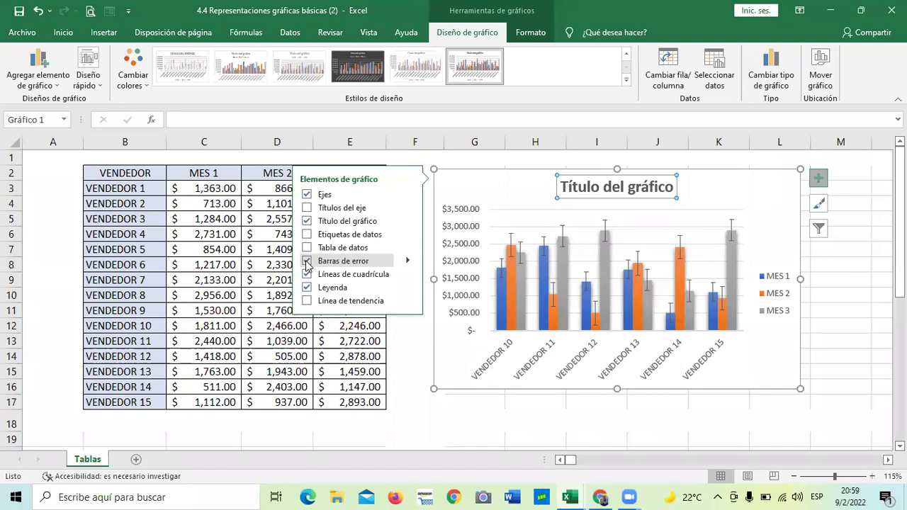
click(306, 263)
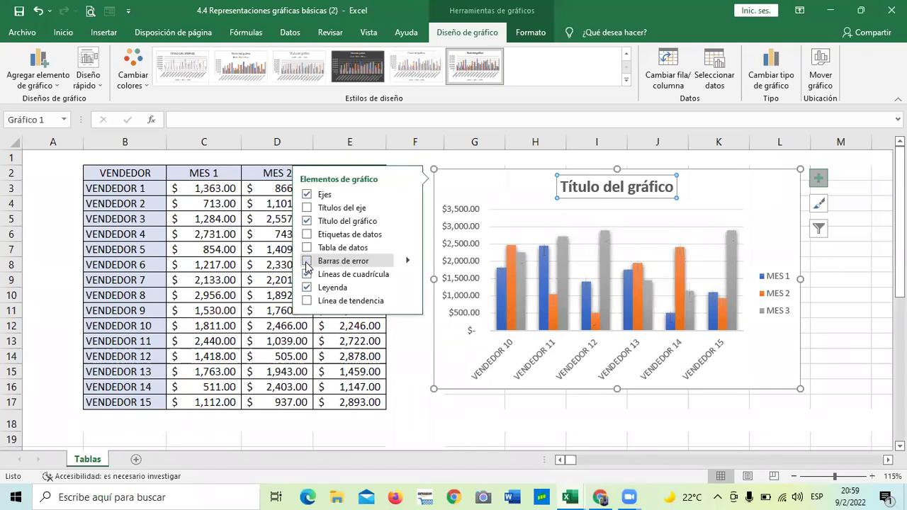
click(307, 275)
click(306, 275)
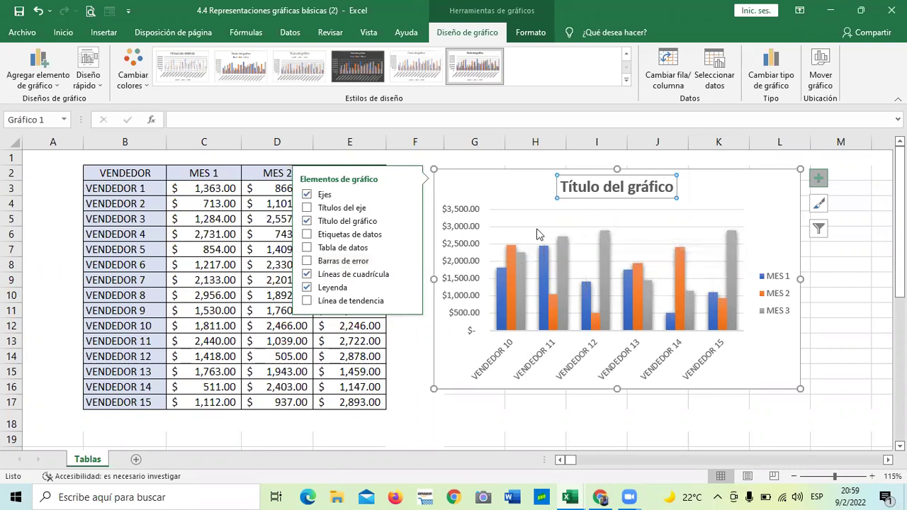
click(308, 276)
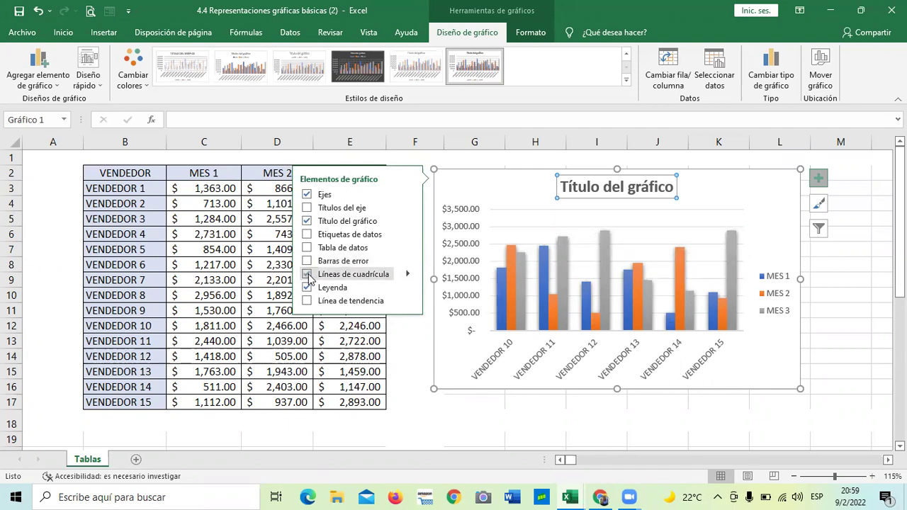
Remove the legend from the chart.
click(307, 287)
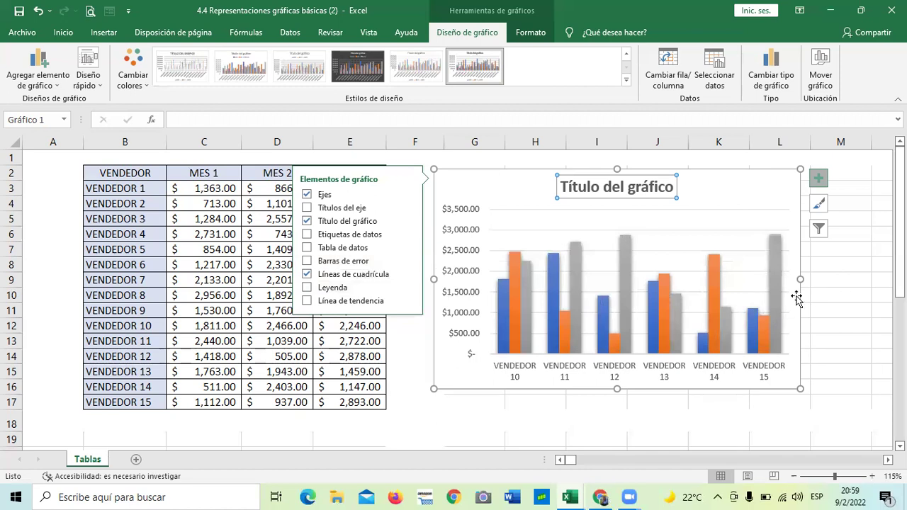
Show the chart legend again and add a trendline based on the MES 1 series.
click(306, 287)
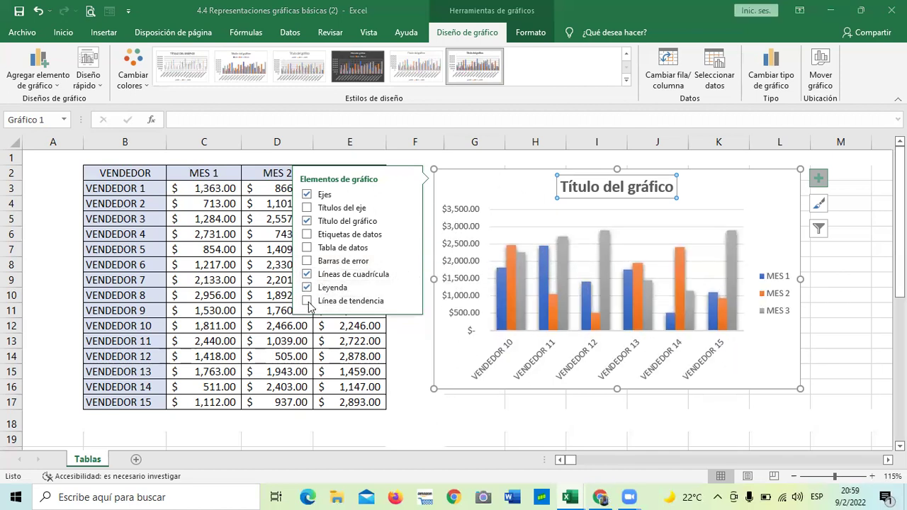
click(307, 300)
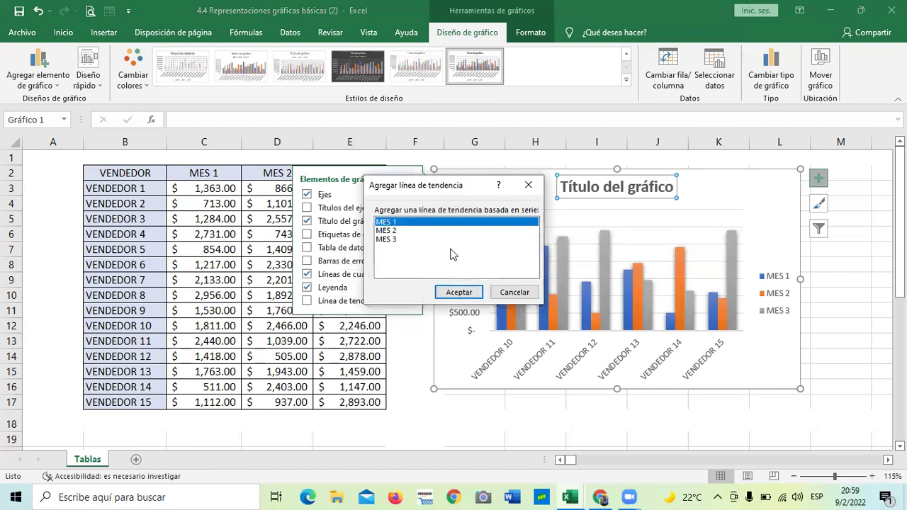
click(469, 293)
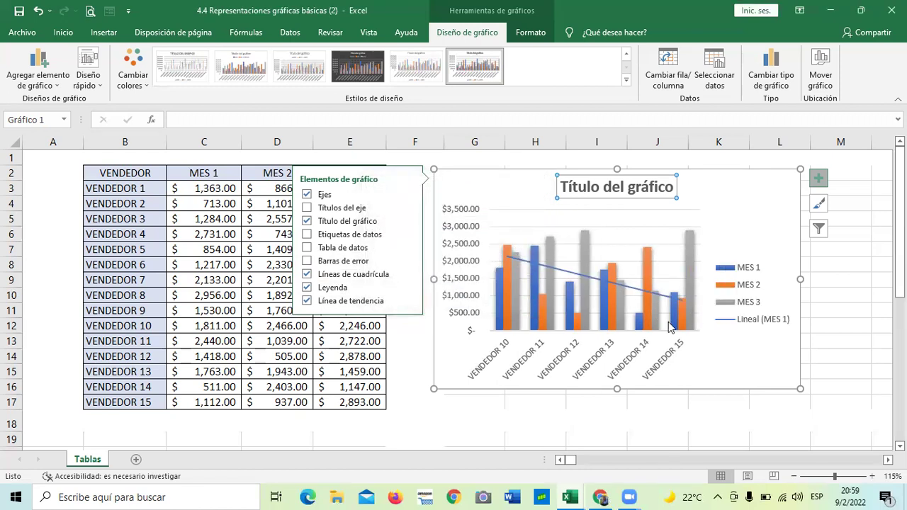
Replace the chart's trendline with one based on the MES 2 series and deselect the chart.
click(315, 302)
click(314, 302)
click(404, 230)
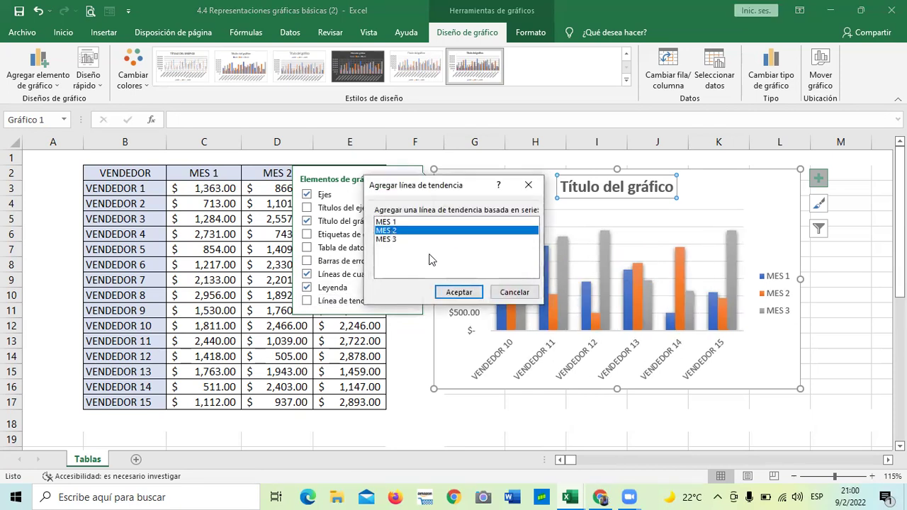
click(459, 292)
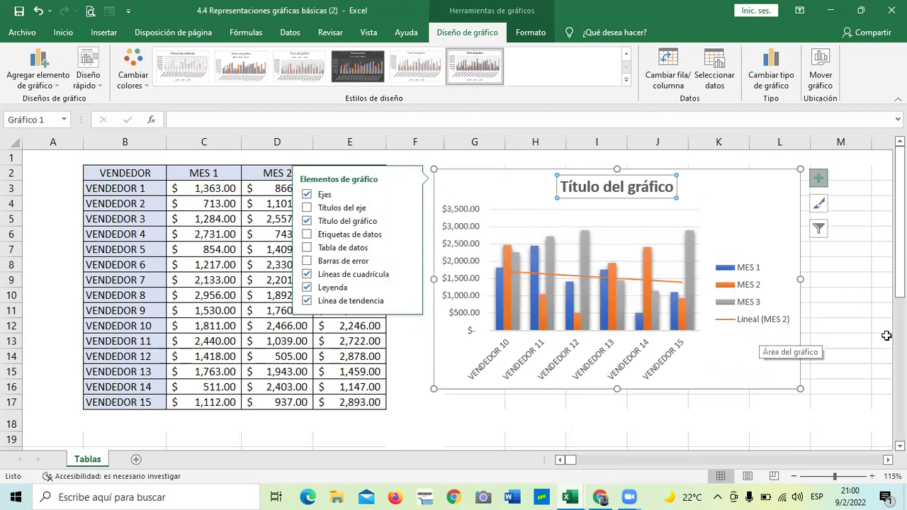
click(832, 291)
click(832, 291)
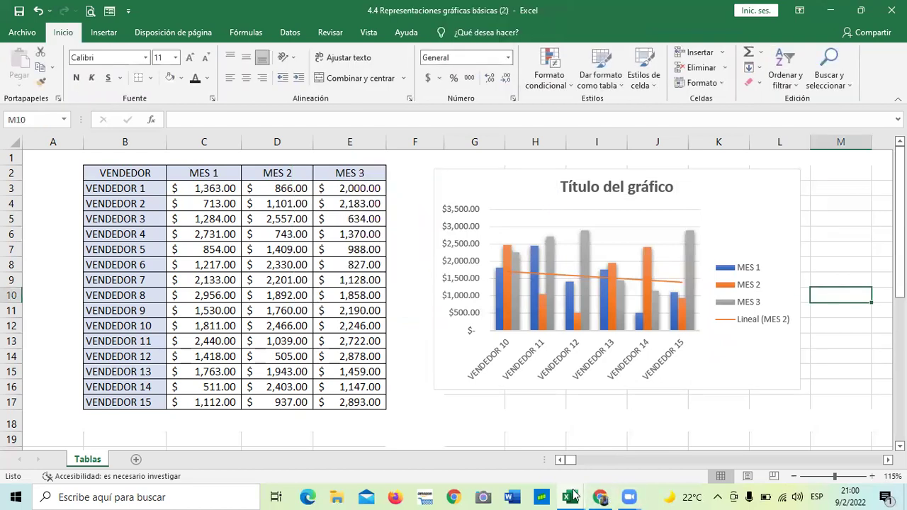
Switch to the Gráficos workbook and look through its sheets, from Grafico Radial to SmartArt.
mouse_move(575, 495)
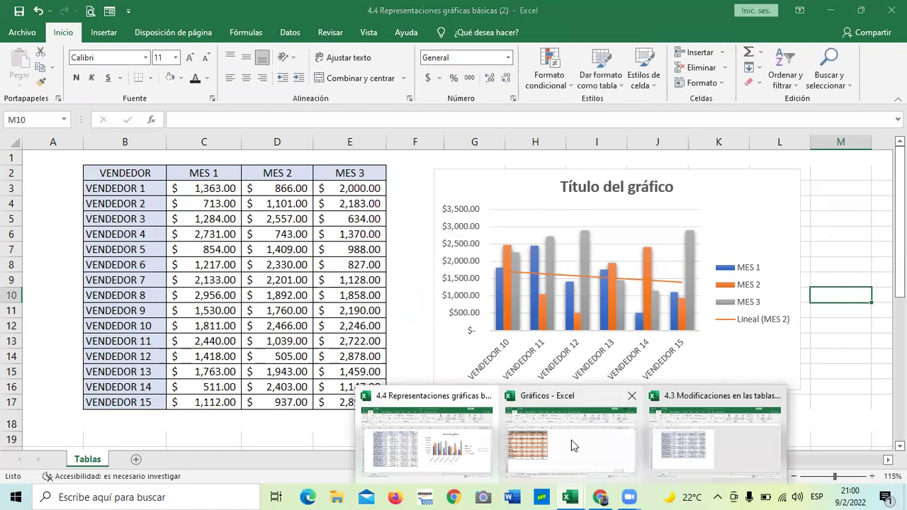
click(571, 441)
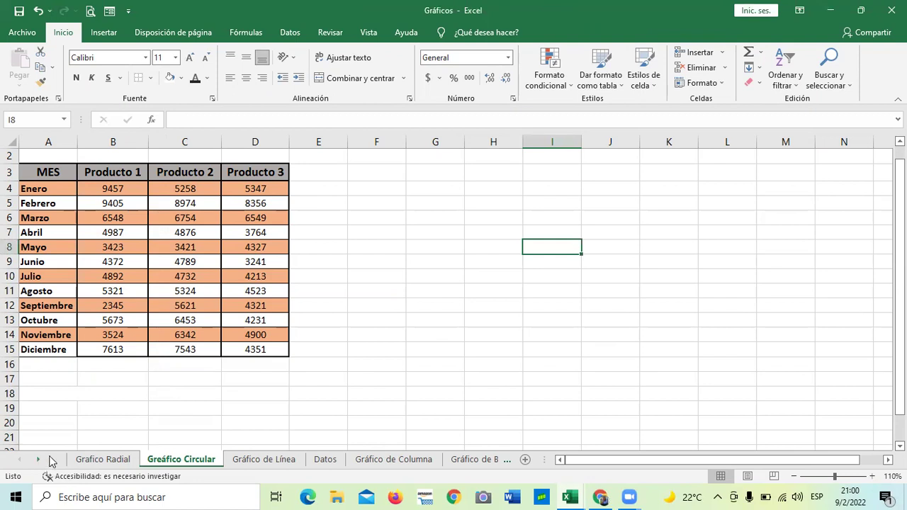
click(92, 461)
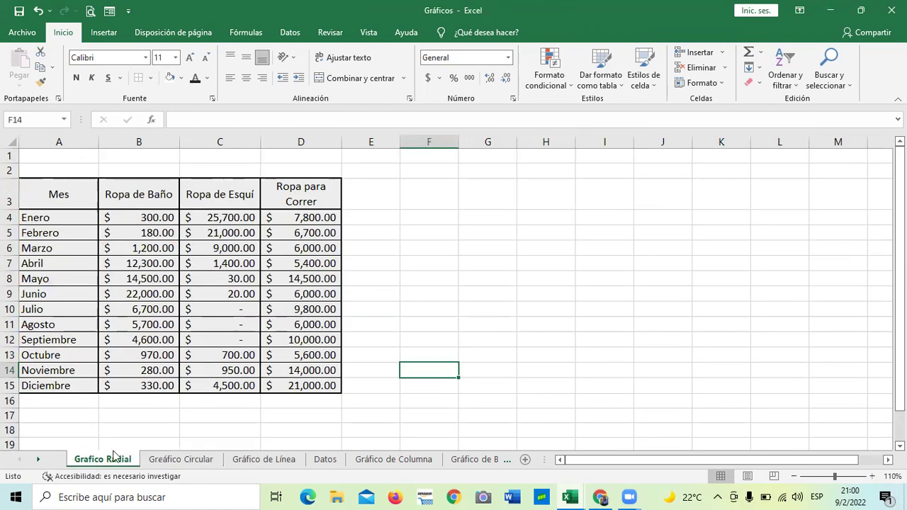
click(159, 461)
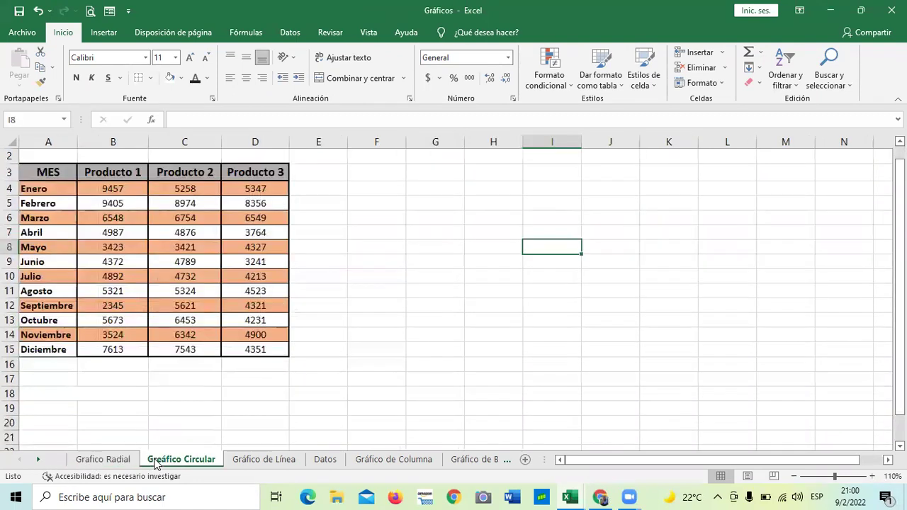
click(261, 460)
click(324, 460)
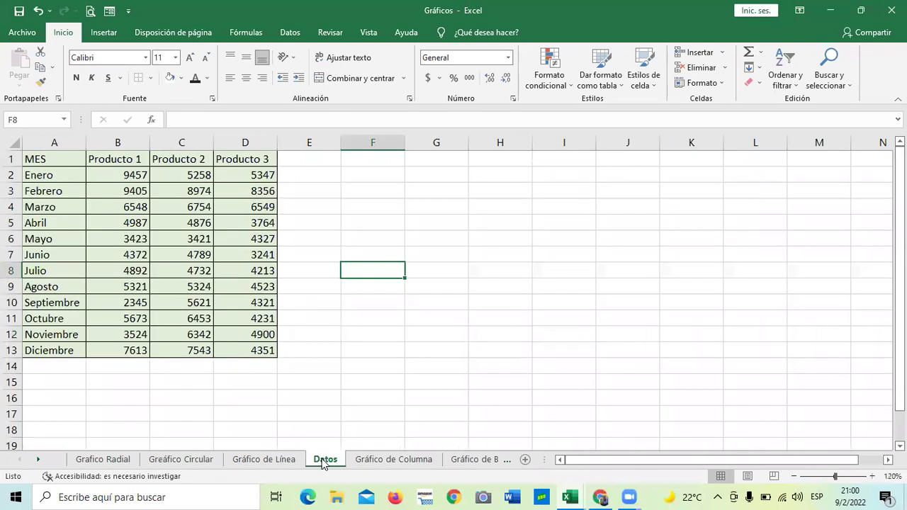
click(392, 460)
click(474, 461)
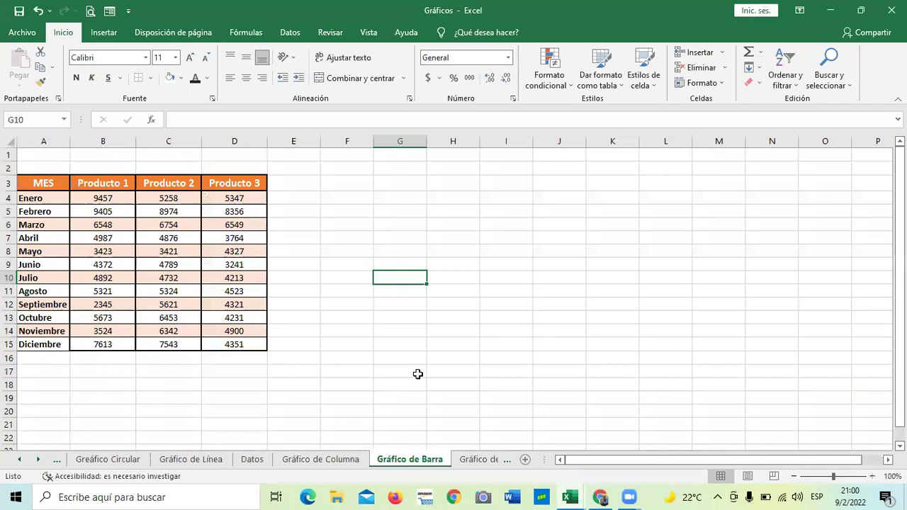
click(38, 460)
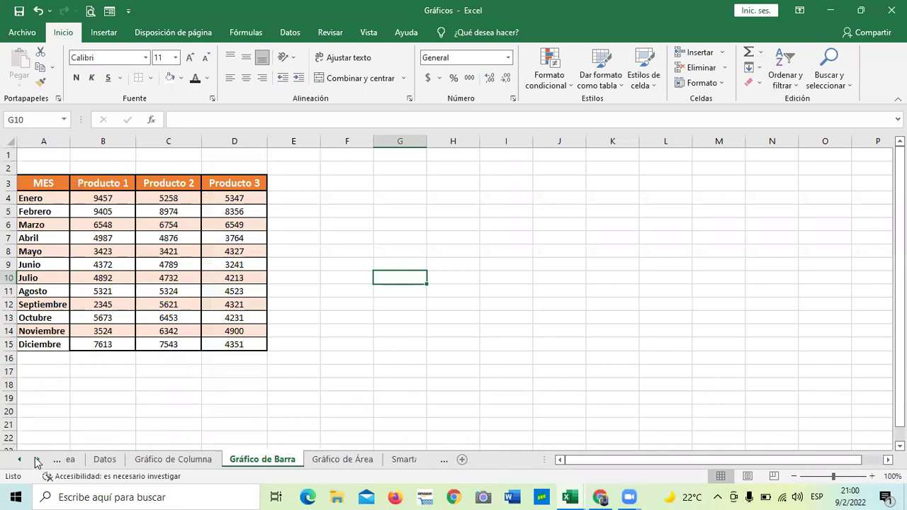
click(341, 462)
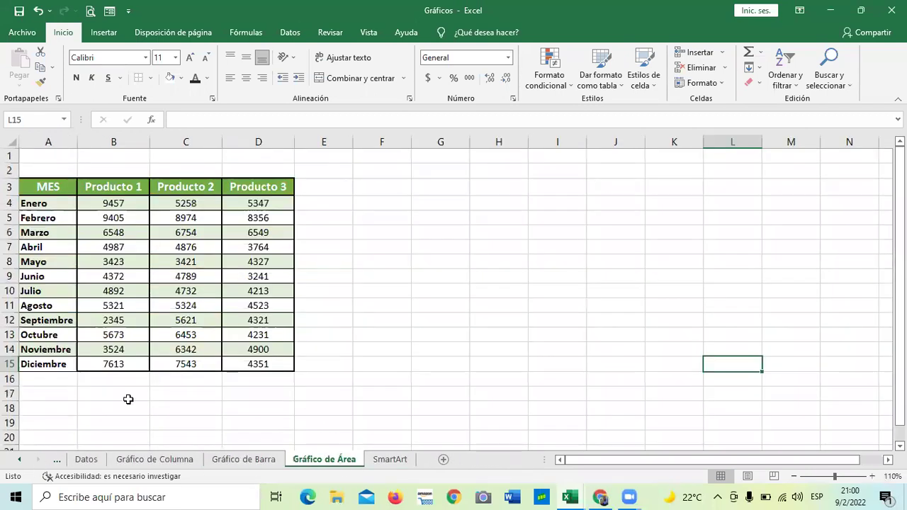
click(383, 461)
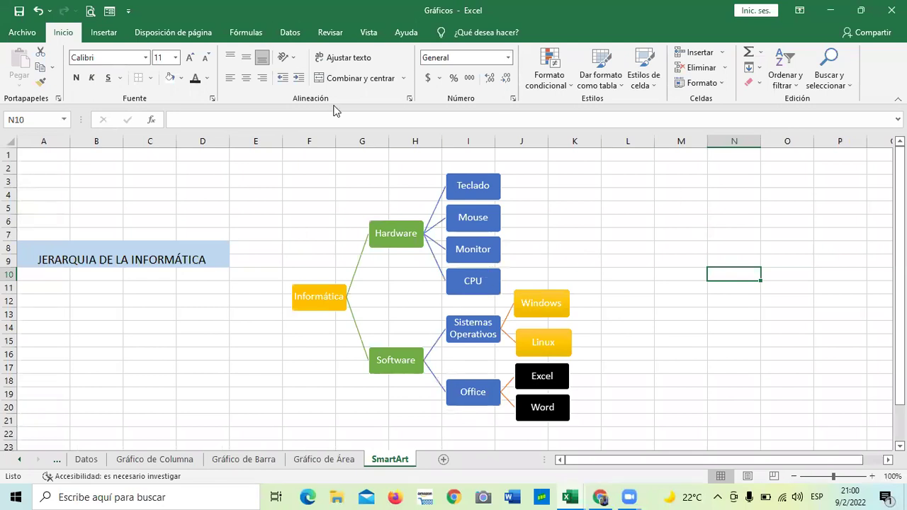
Examine the computing hierarchy diagram and the Excel applications diagram on the SmartArt sheet.
scroll(533, 192, down, 2)
scroll(560, 270, up, 1)
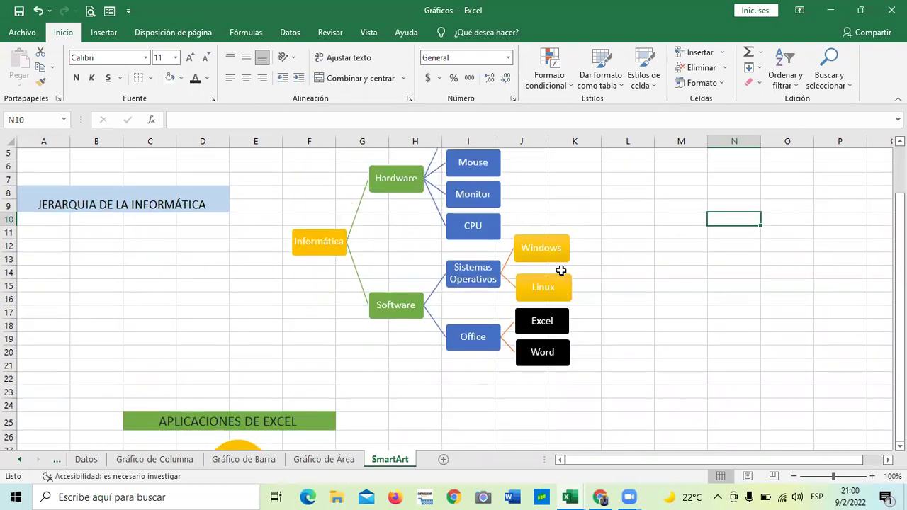
scroll(561, 270, up, 2)
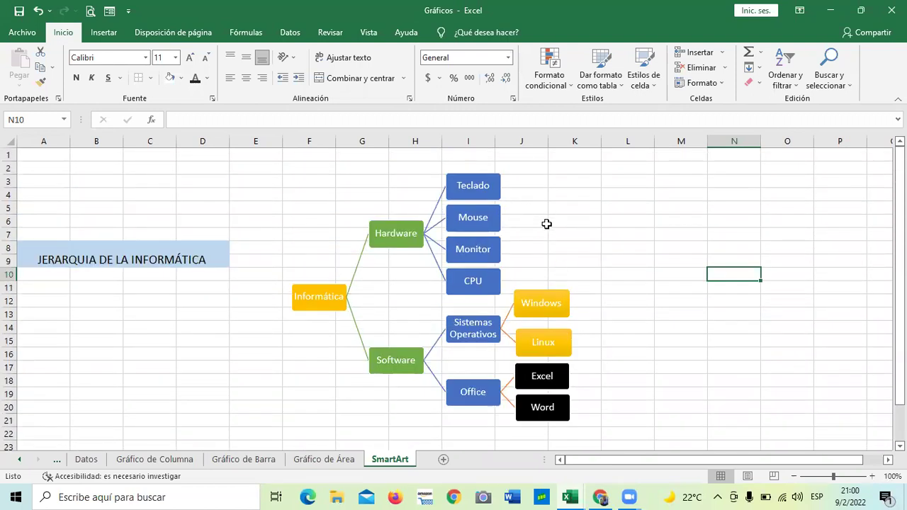
scroll(547, 224, down, 1)
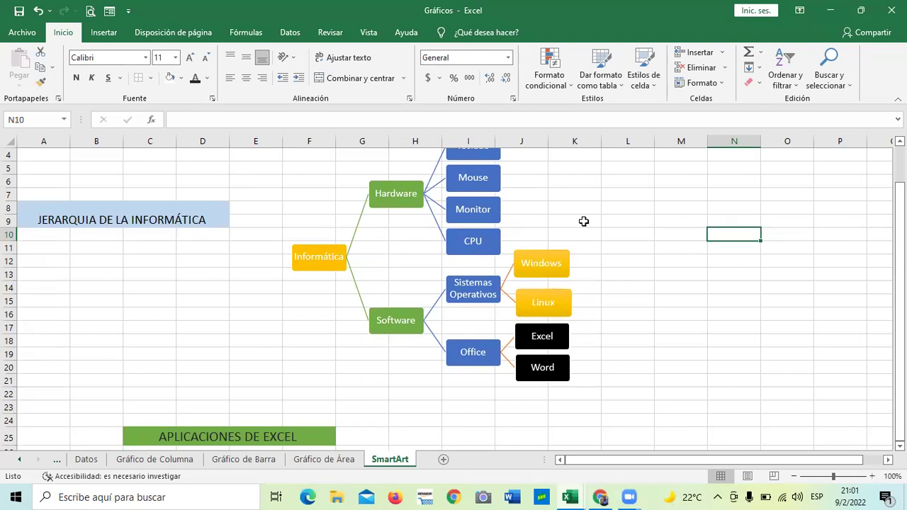
scroll(574, 231, down, 3)
scroll(289, 300, down, 1)
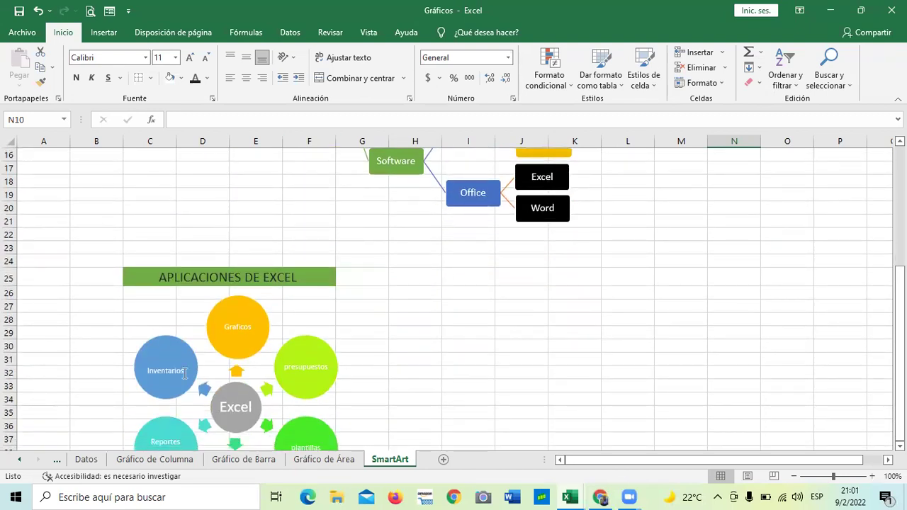
scroll(348, 400, down, 2)
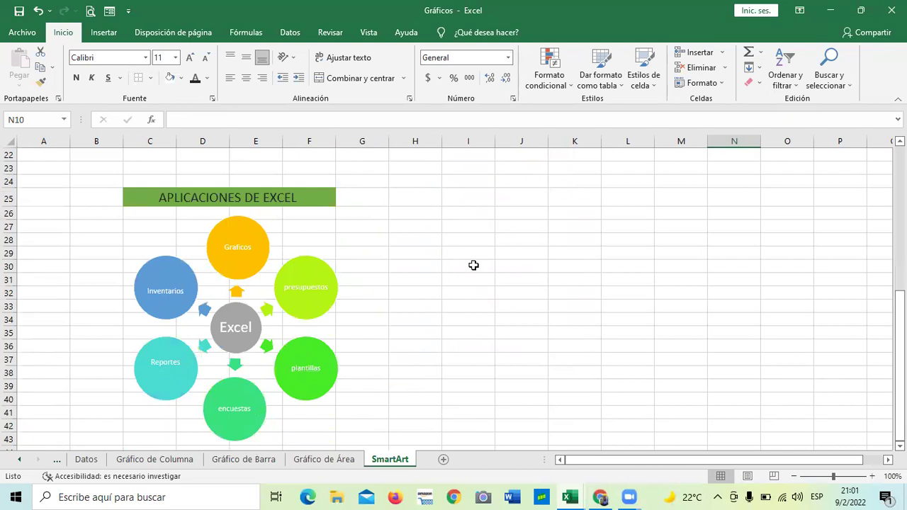
scroll(780, 298, up, 4)
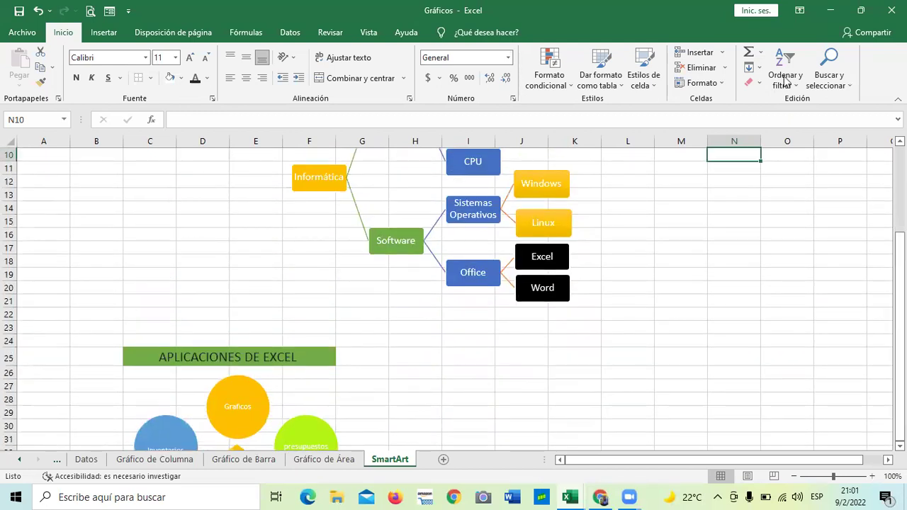
Open the SmartArt graphic chooser and preview the process and cycle layouts, including Ciclo multidireccional and Venn radial.
click(104, 33)
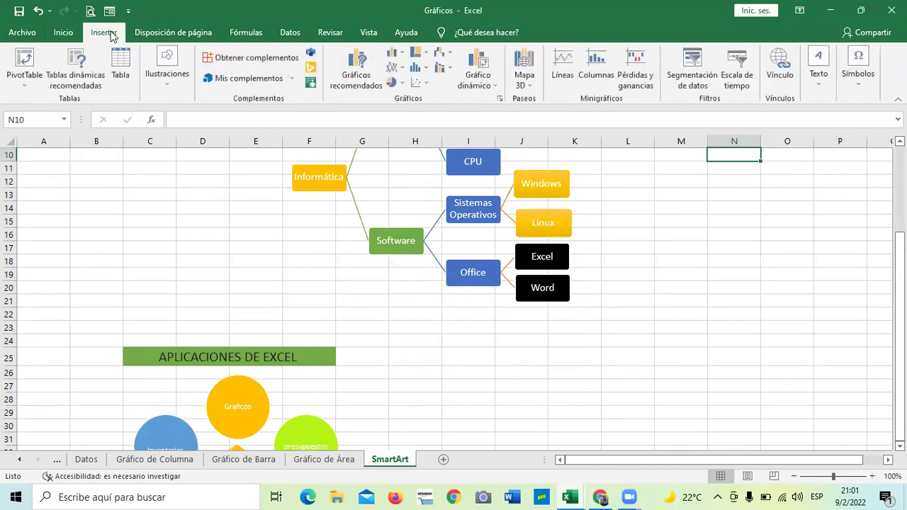
click(167, 87)
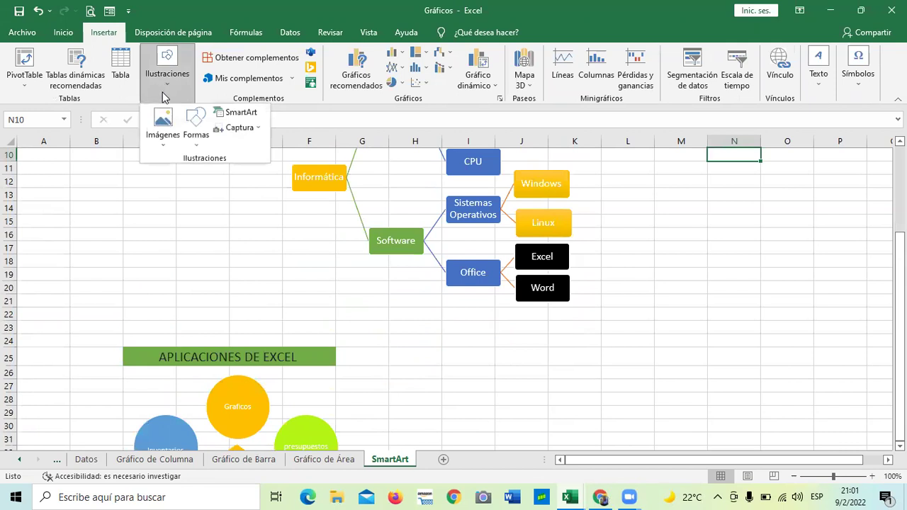
click(236, 114)
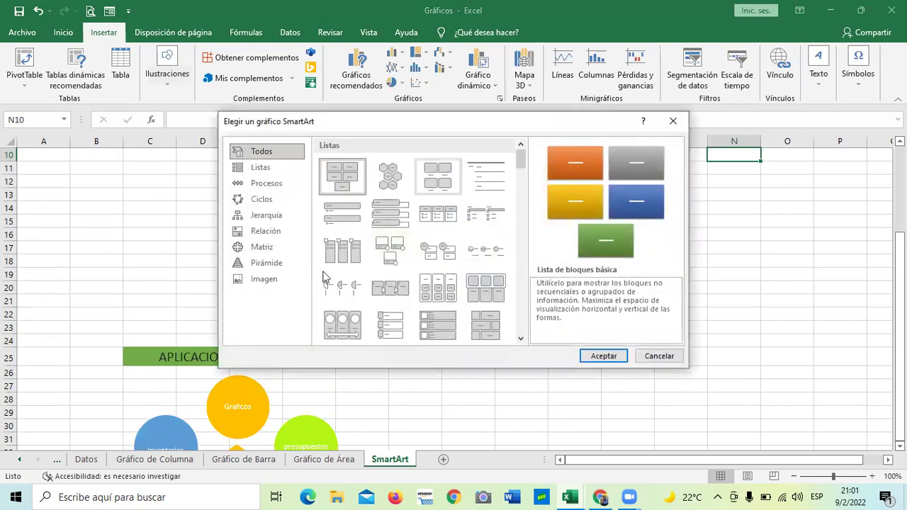
click(269, 183)
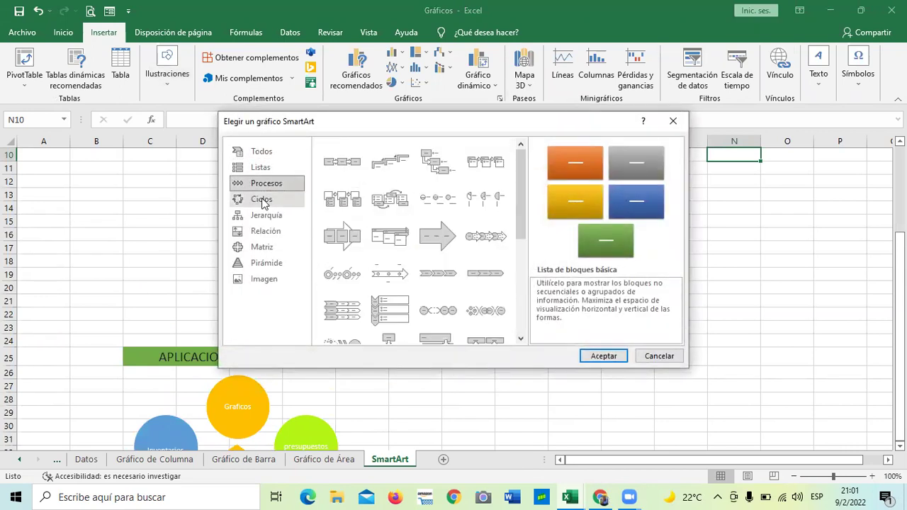
click(262, 202)
click(349, 202)
click(399, 202)
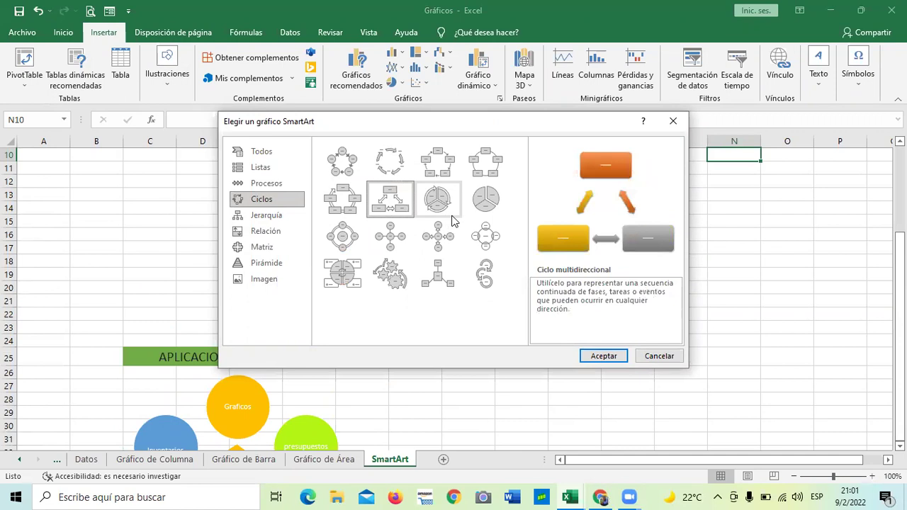
click(449, 211)
click(486, 235)
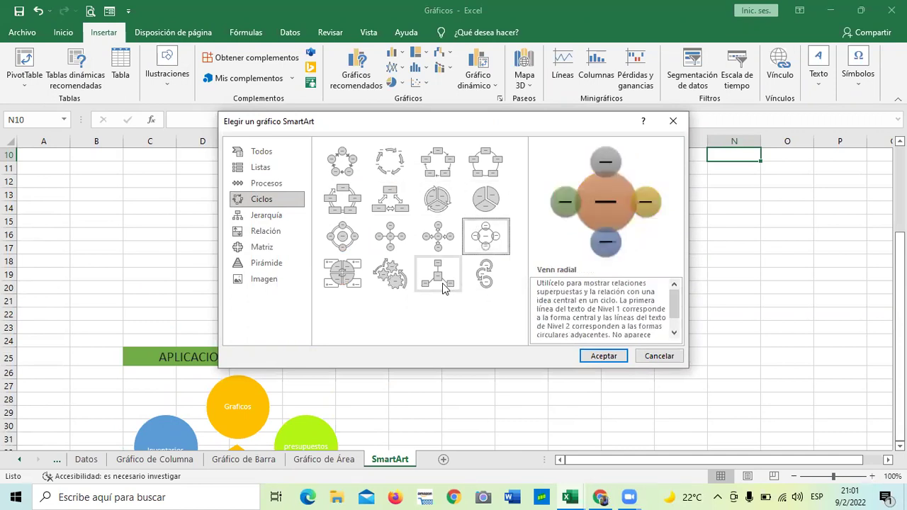
Browse the hierarchy and matrix SmartArt categories and preview pyramid layouts, including Pirámide invertida and Pirámide básica.
click(274, 238)
click(274, 219)
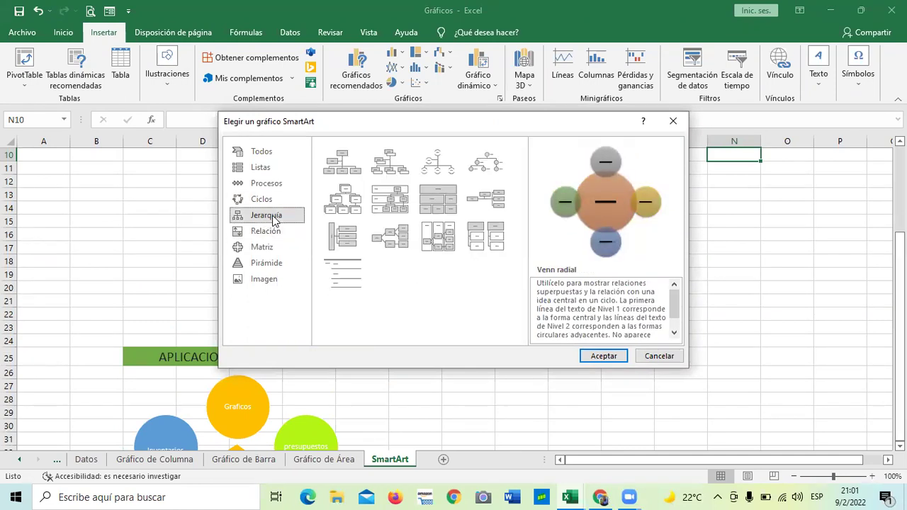
click(263, 248)
click(275, 264)
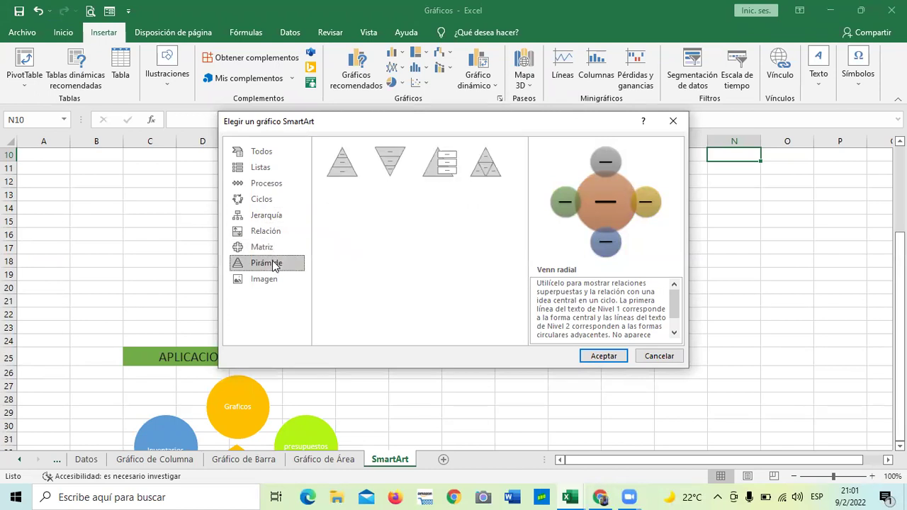
click(400, 166)
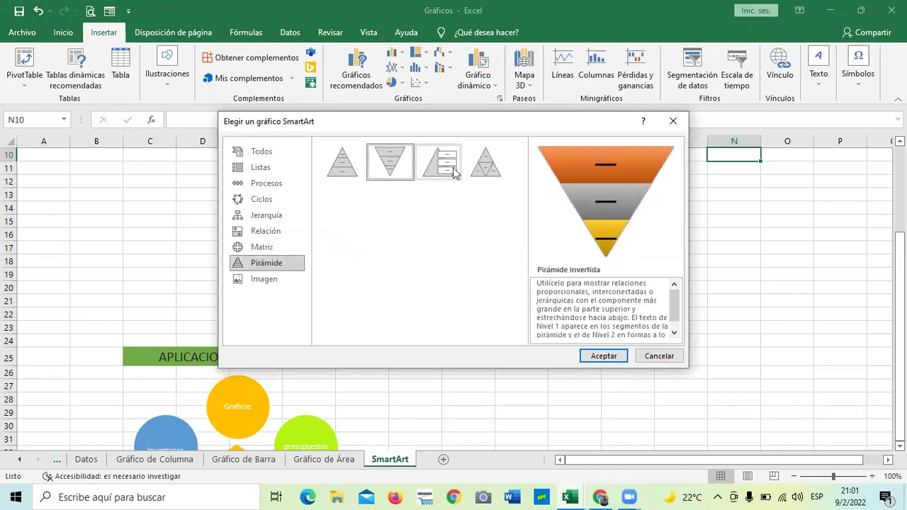
click(476, 168)
click(348, 170)
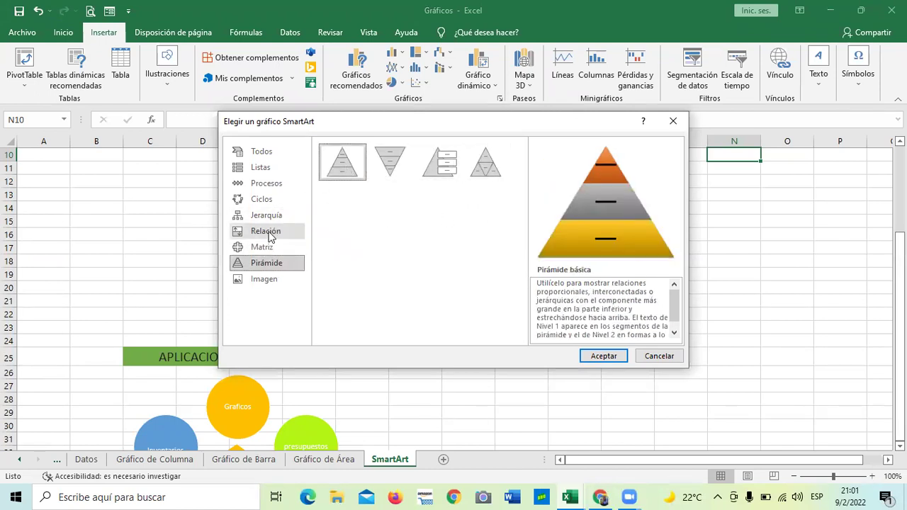
Return to the cycle category of SmartArt graphics and preview more layouts, including Radial básico and Matriz de ciclo.
click(269, 230)
click(263, 199)
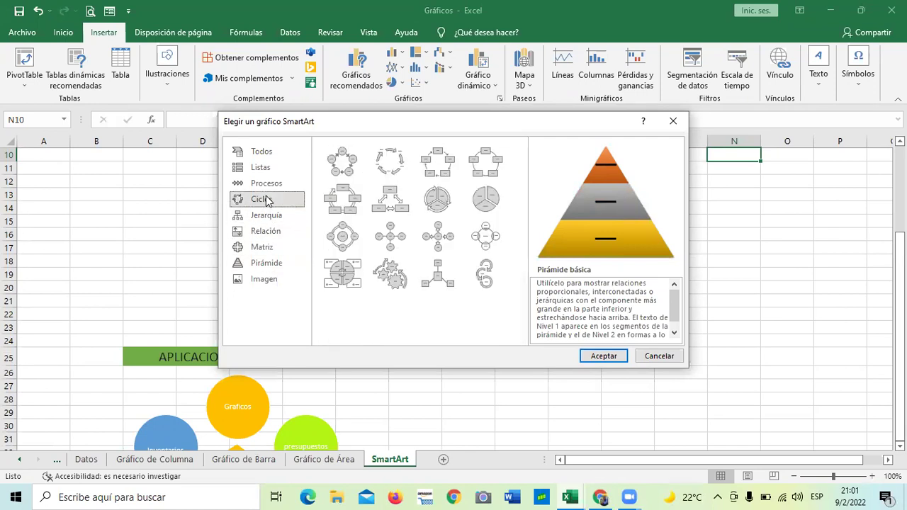
click(328, 199)
click(438, 204)
click(440, 239)
click(391, 236)
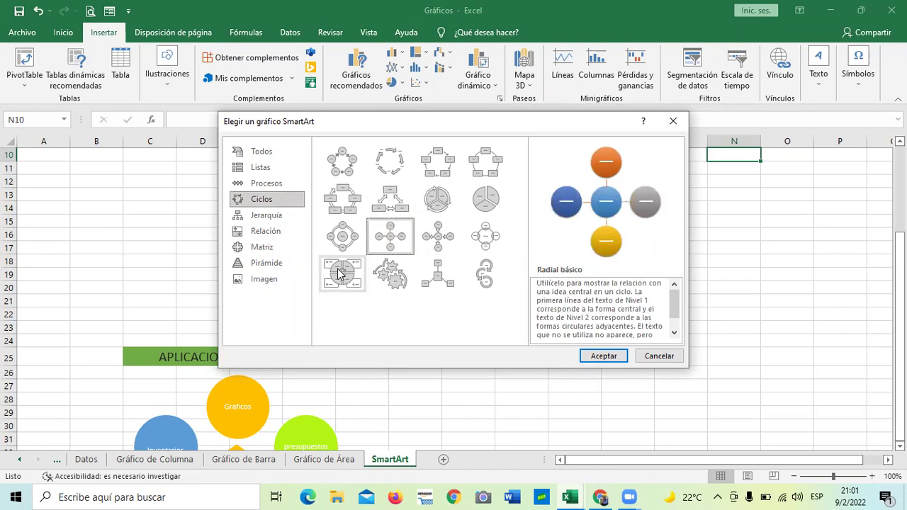
click(342, 273)
Preview list layouts such as Lista vertical de cuadros and close the SmartArt chooser without inserting a graphic.
click(274, 168)
click(438, 200)
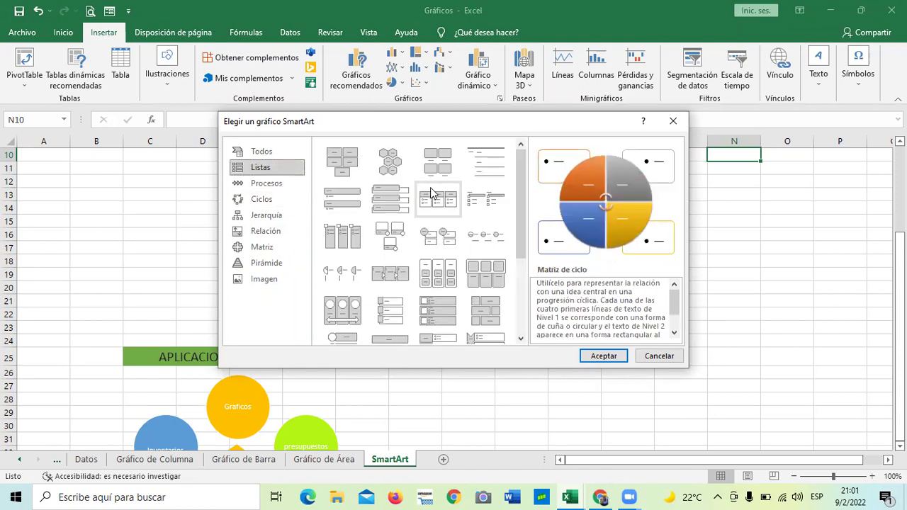
click(487, 274)
click(383, 207)
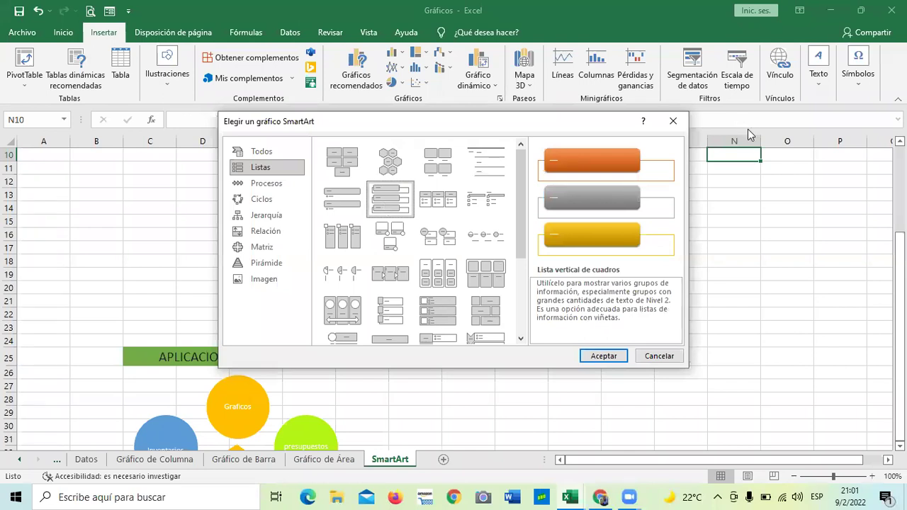
click(672, 120)
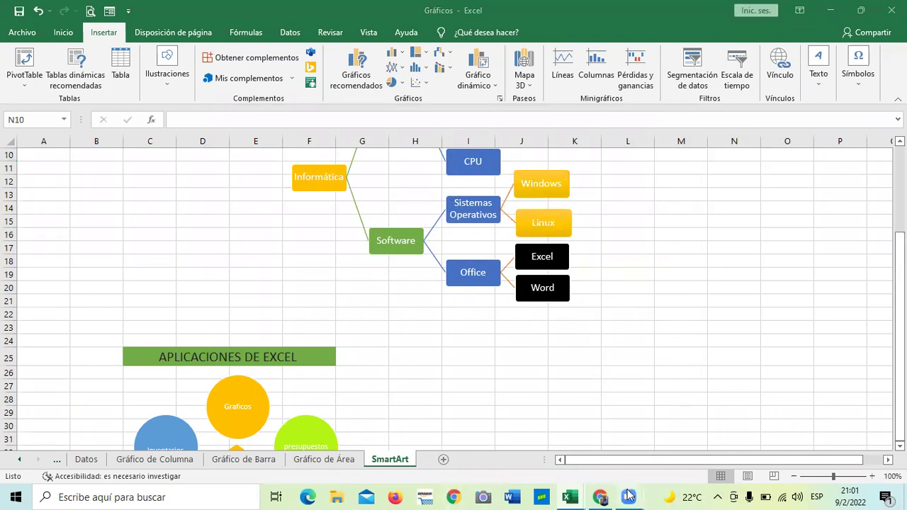
Switch to the Gráficas básicas course page in Chrome.
mouse_move(629, 495)
click(604, 496)
mouse_move(630, 496)
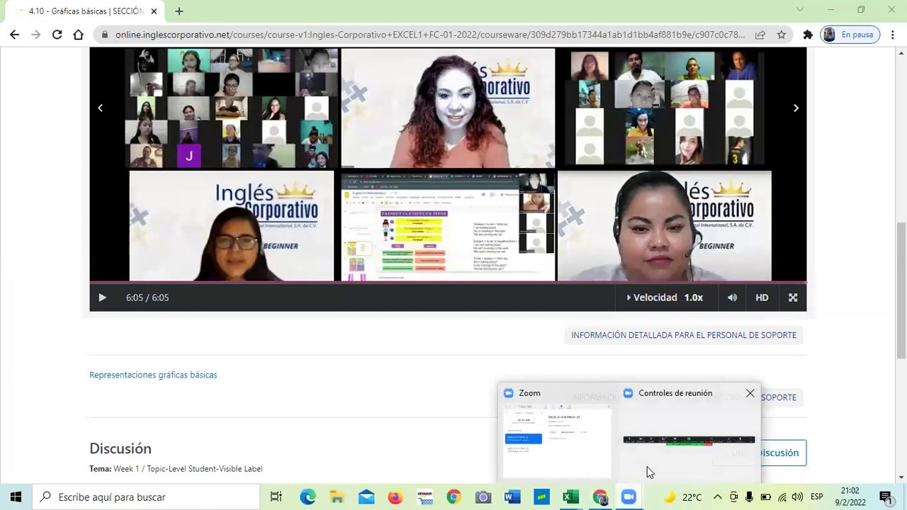